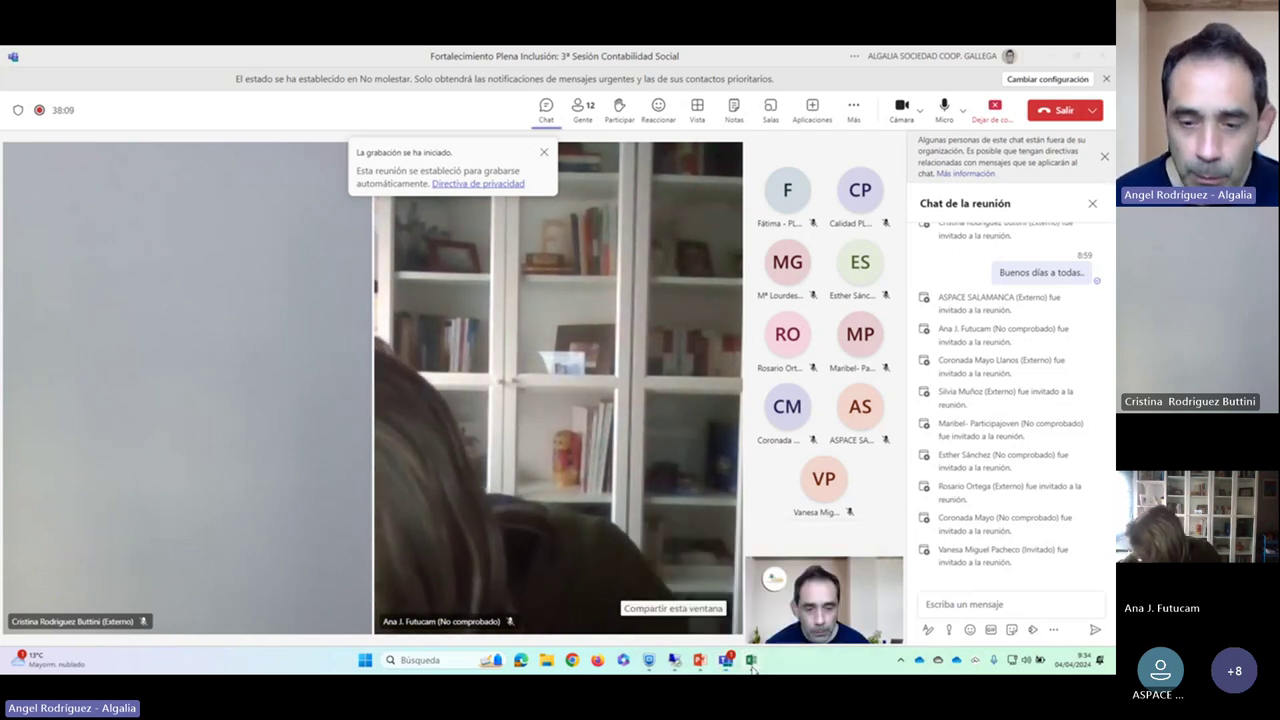
Switch to the MOVAS Asociación +Capaces ejercicio 2023 workbook in Excel and view the funding types on the FINANCIACIÓN sheet
{"action": "mouse_move", "coordinate": [751, 660]}
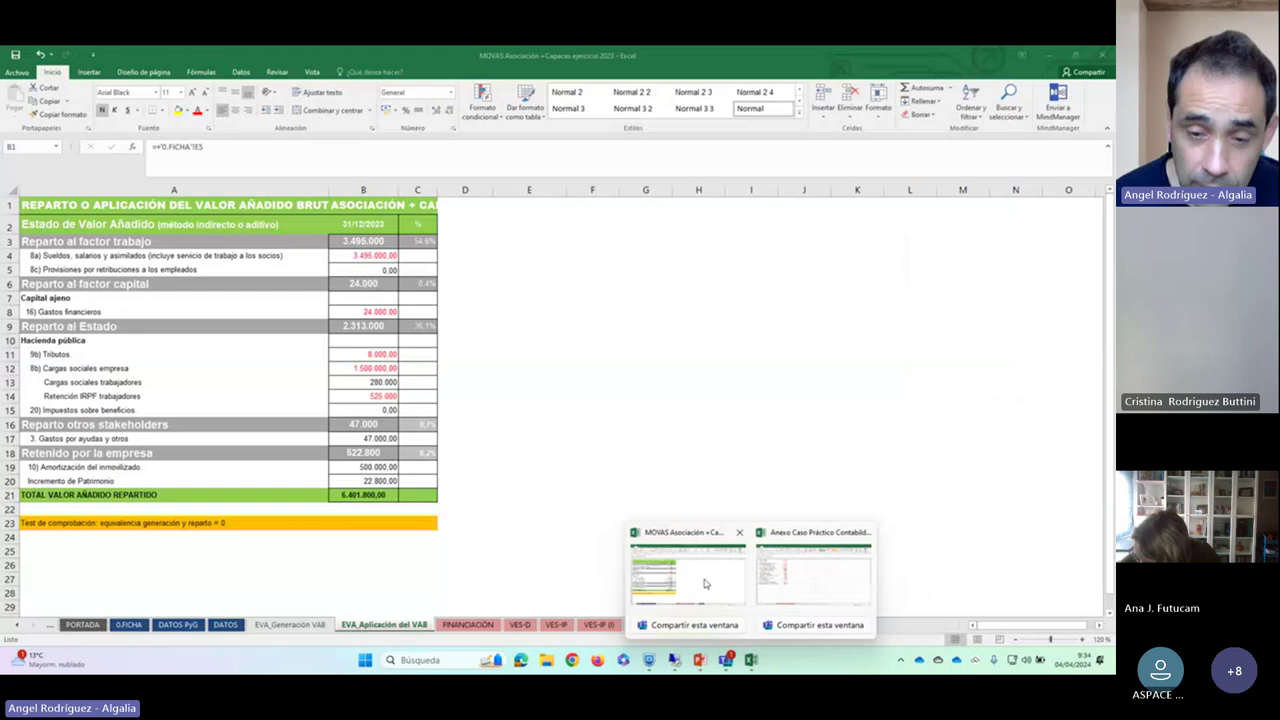
{"action": "left_click", "coordinate": [708, 581]}
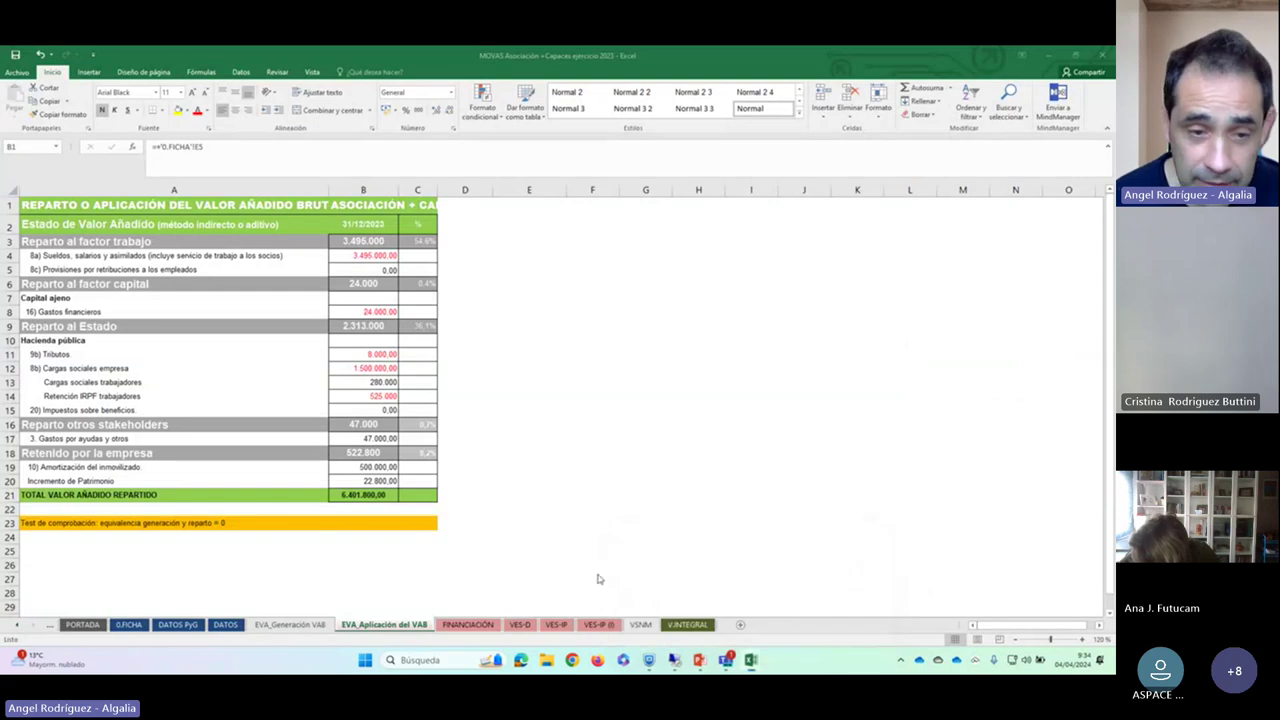
{"action": "left_click", "coordinate": [469, 626]}
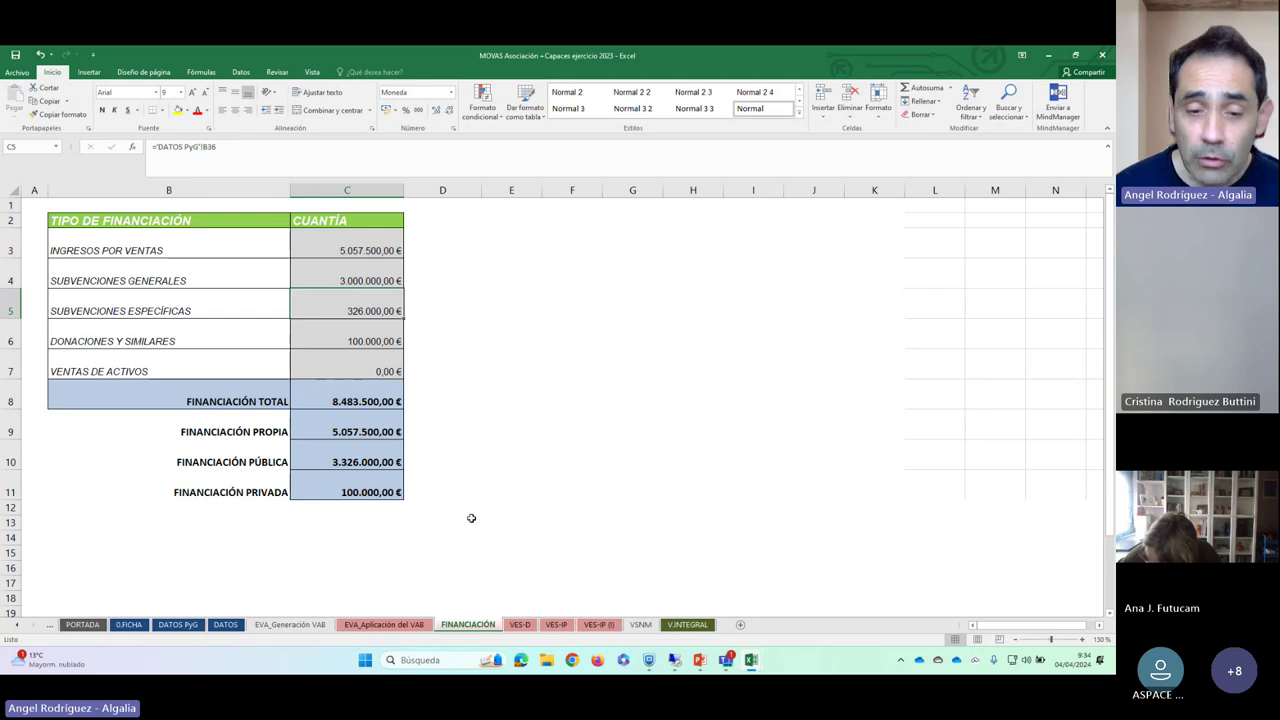
On the VES-D sheet, inspect the source formulas of the Valor Añadido and IVA amounts
{"action": "left_click", "coordinate": [522, 626]}
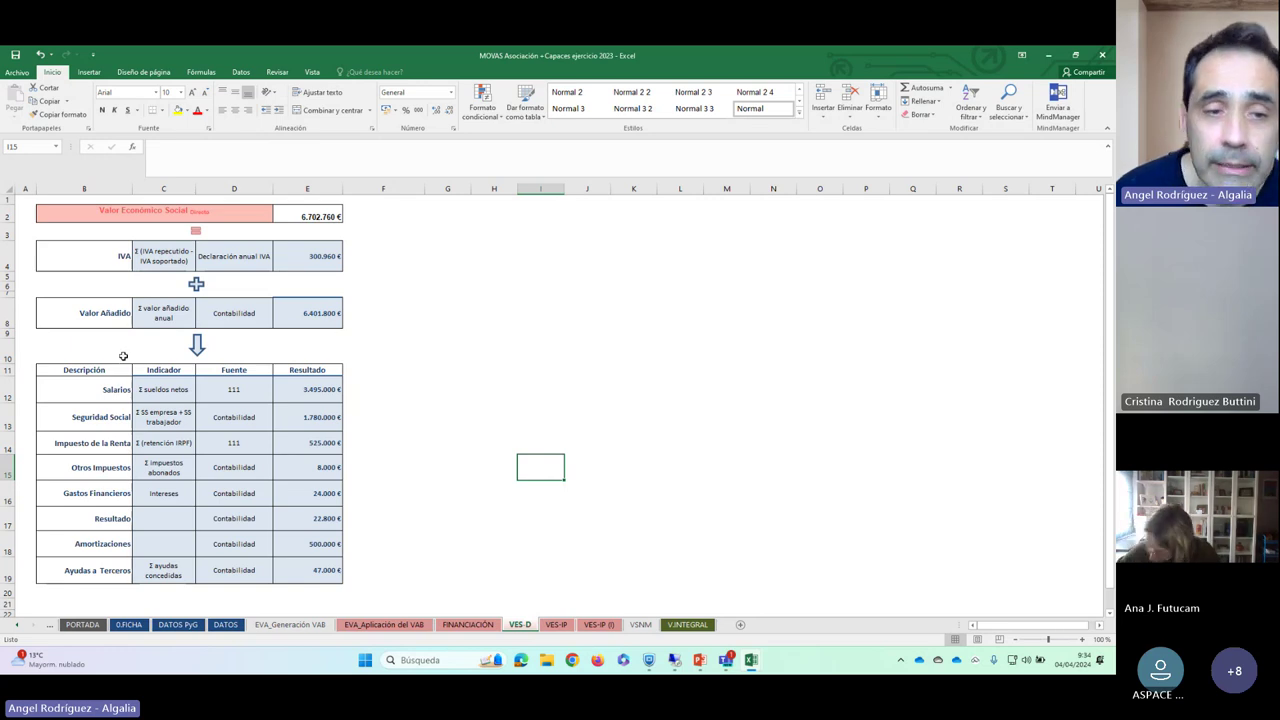
{"action": "left_click", "coordinate": [320, 316]}
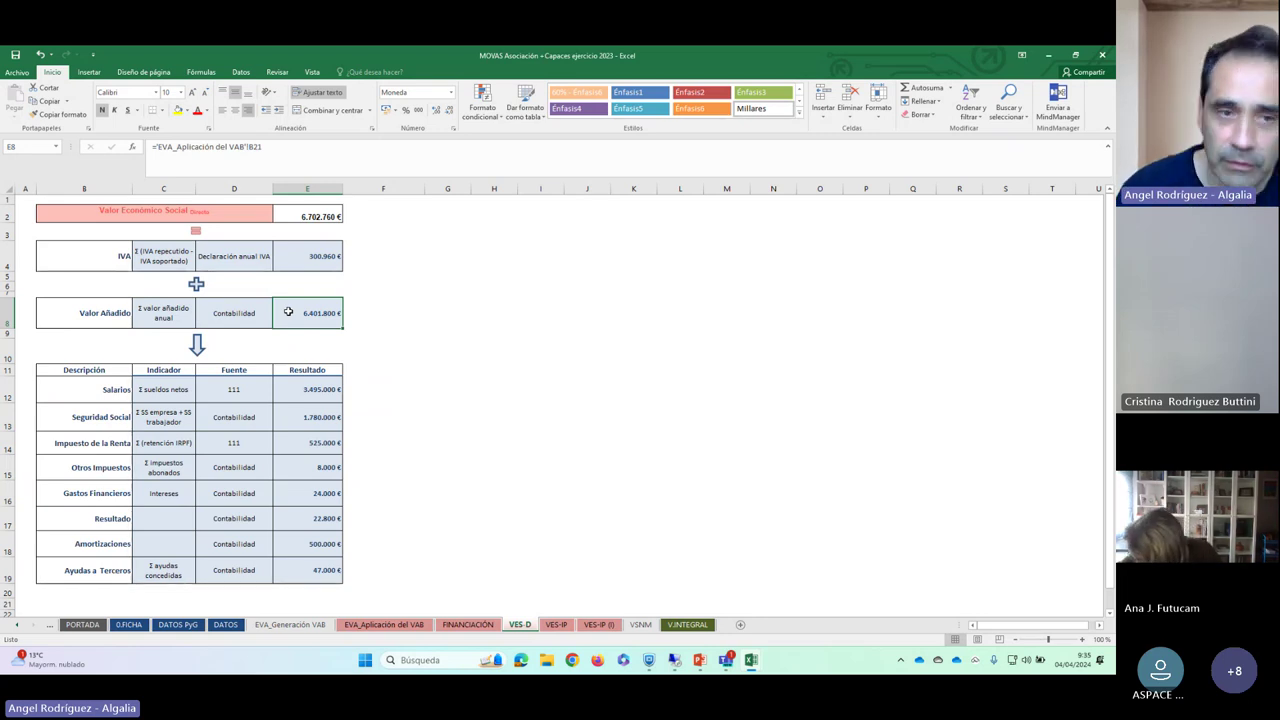
{"action": "left_click", "coordinate": [322, 258]}
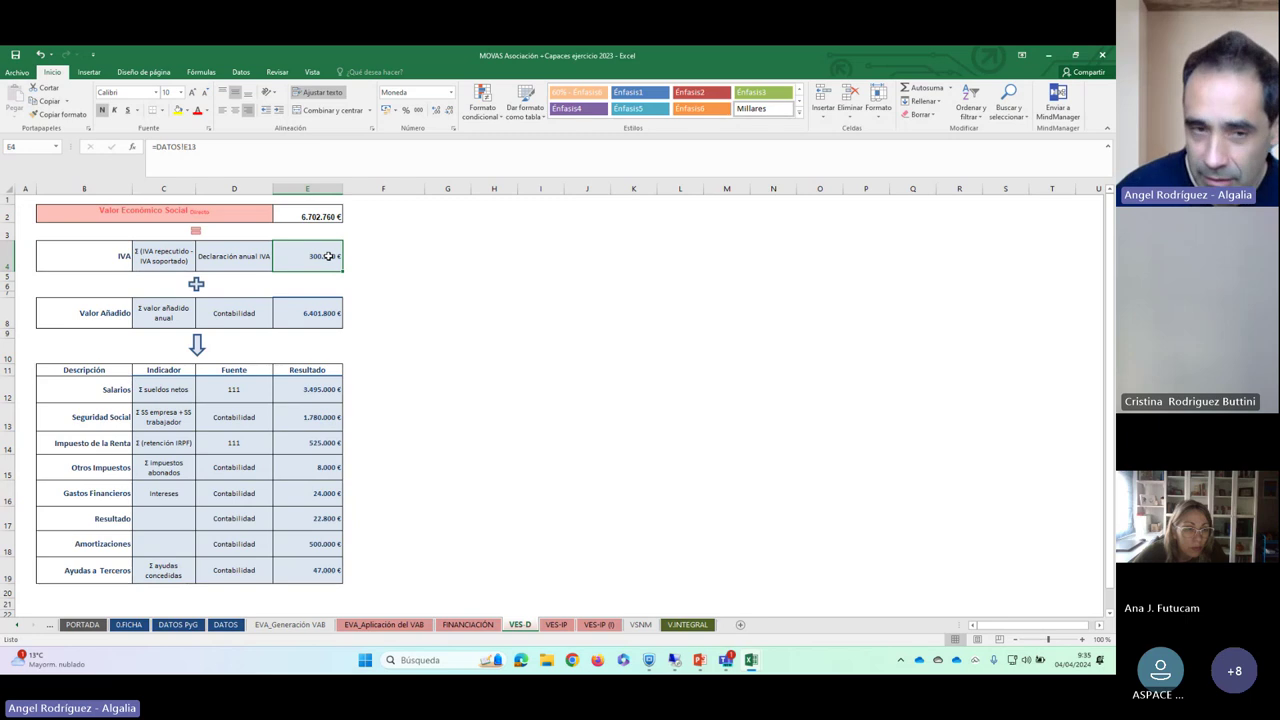
{"action": "left_click", "coordinate": [303, 314]}
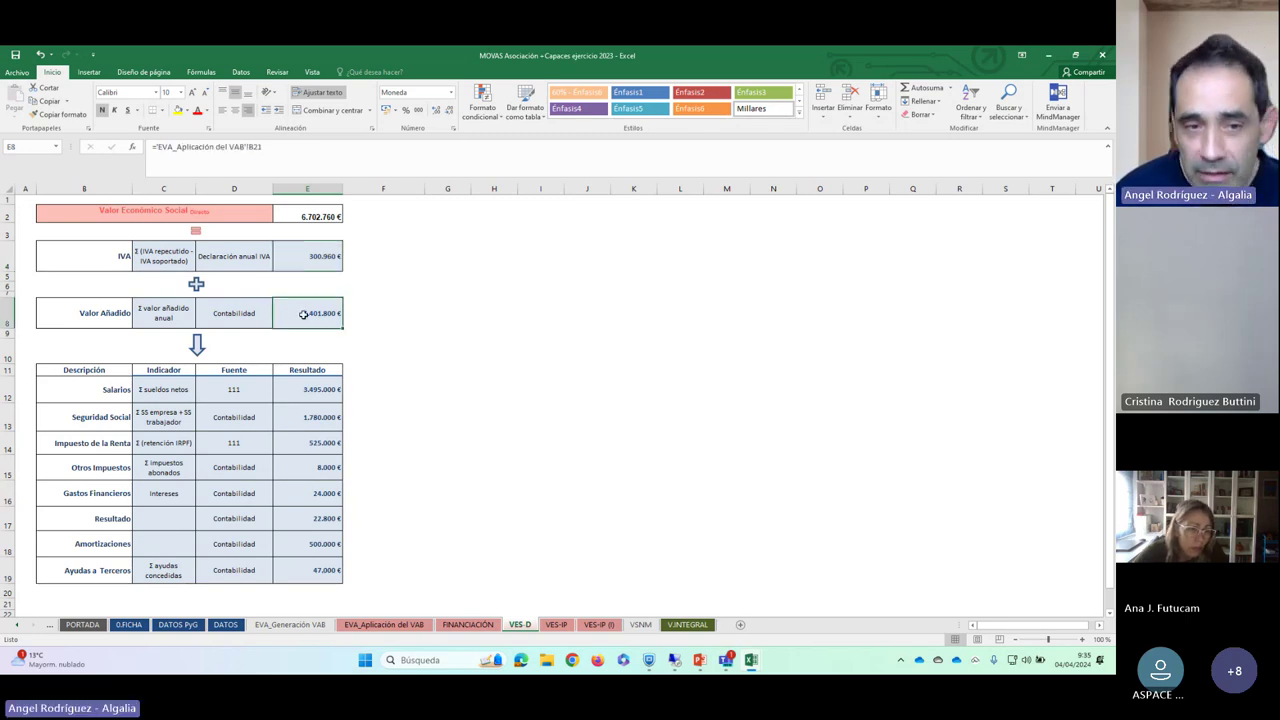
Check the Resultado formulas of the value-added breakdown one by one, from Salarios through Ayudas a Terceros
{"action": "left_click", "coordinate": [300, 393]}
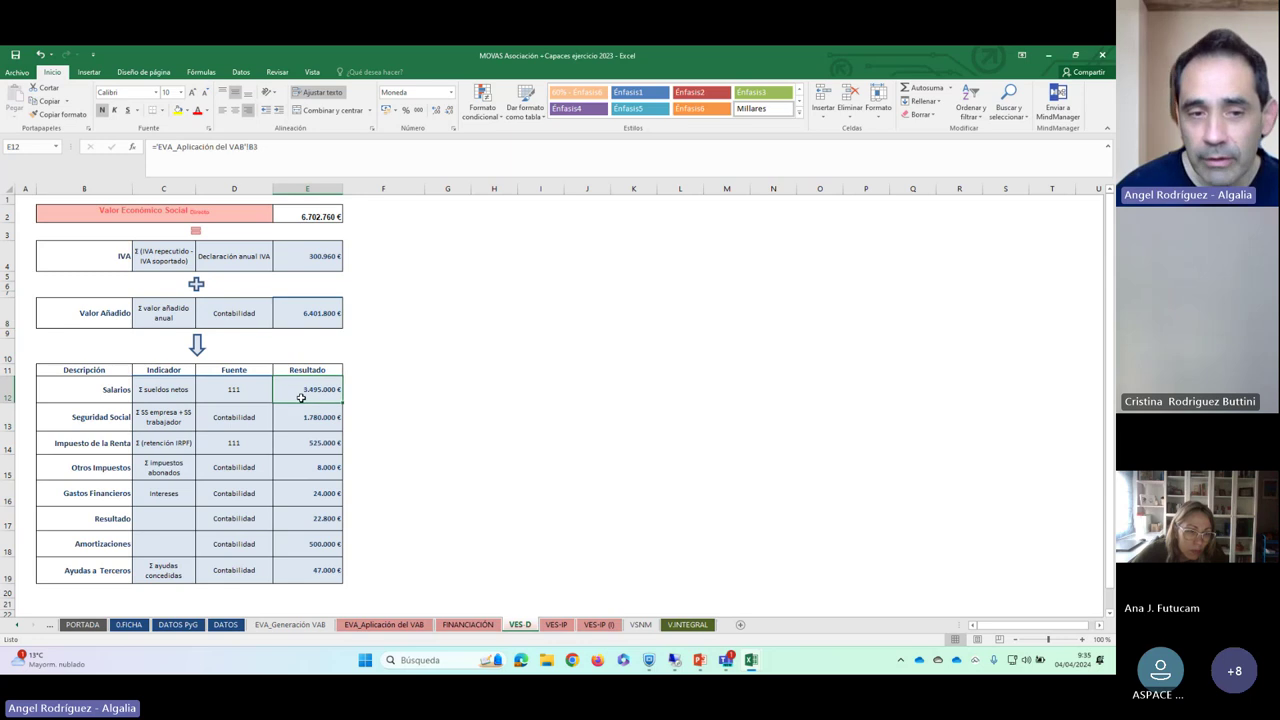
{"action": "left_click", "coordinate": [303, 417]}
{"action": "left_click", "coordinate": [311, 442]}
{"action": "left_click", "coordinate": [320, 468]}
{"action": "left_click", "coordinate": [323, 494]}
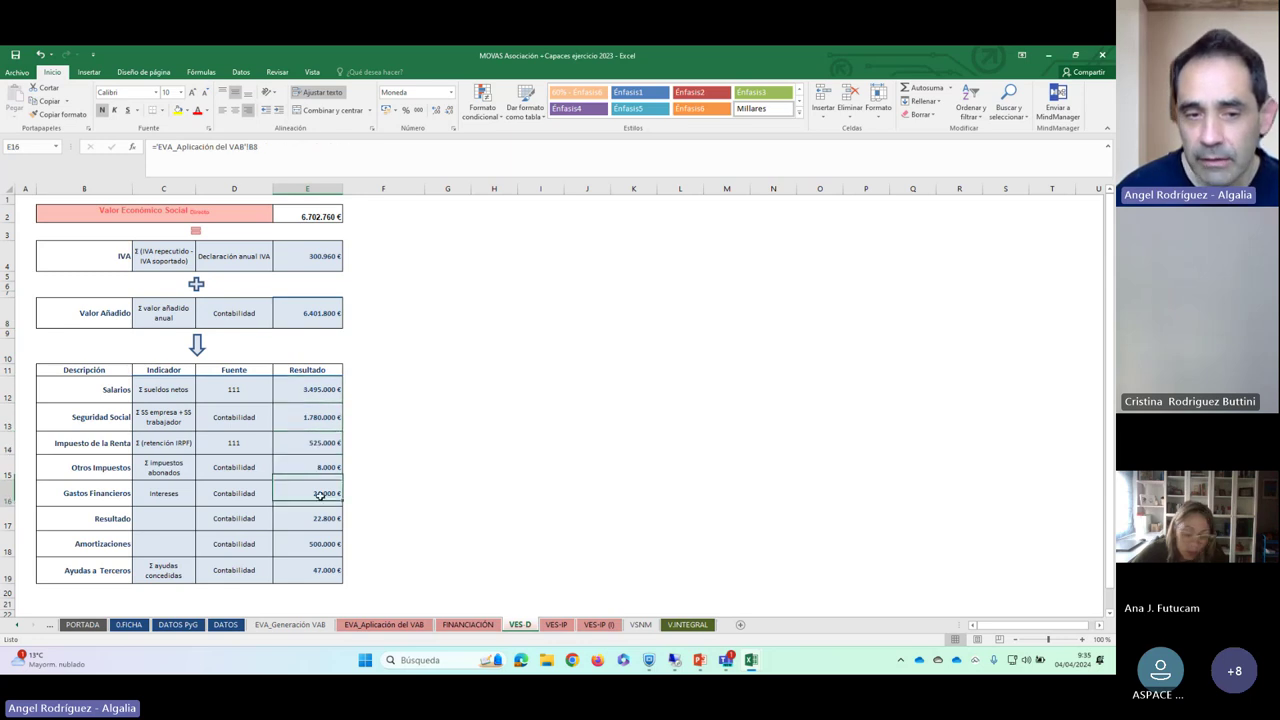
{"action": "left_click", "coordinate": [322, 516]}
{"action": "left_click", "coordinate": [328, 543]}
{"action": "left_click", "coordinate": [330, 570]}
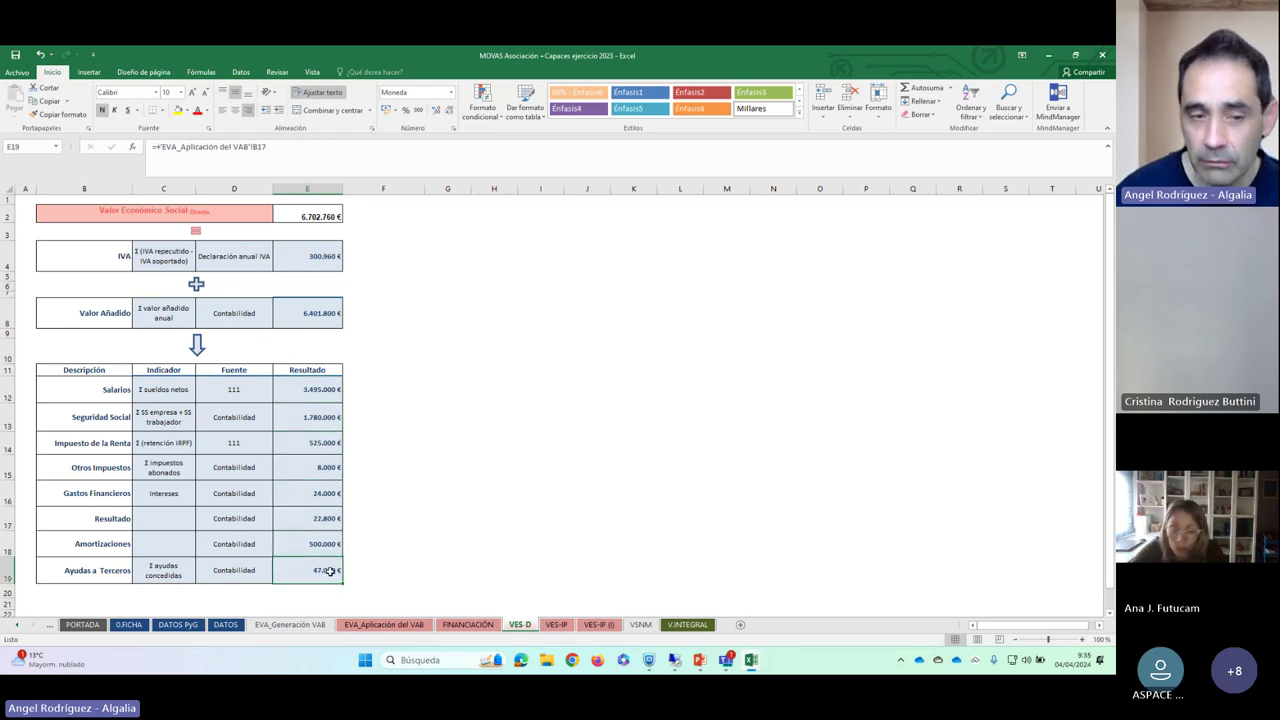
Compare the Salarios result with its source on the EVA_Aplicación del VAB sheet and return to VES-D
{"action": "left_click", "coordinate": [304, 390]}
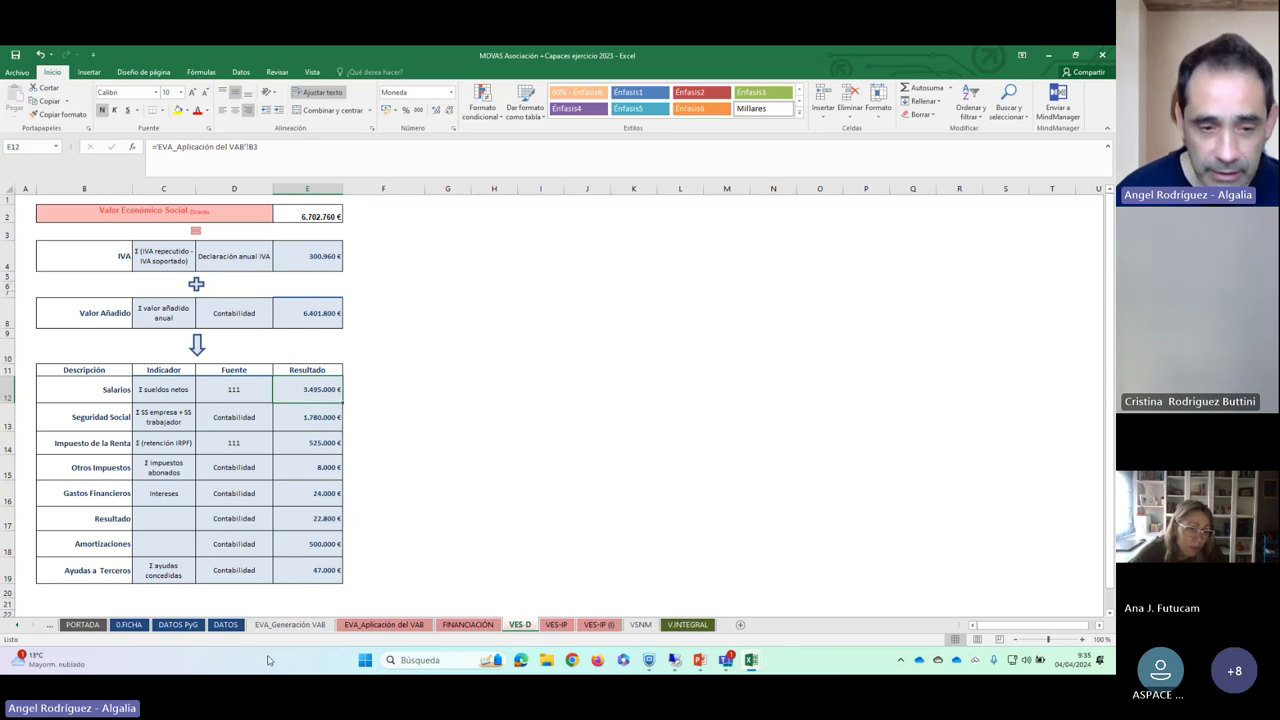
{"action": "left_click", "coordinate": [370, 625]}
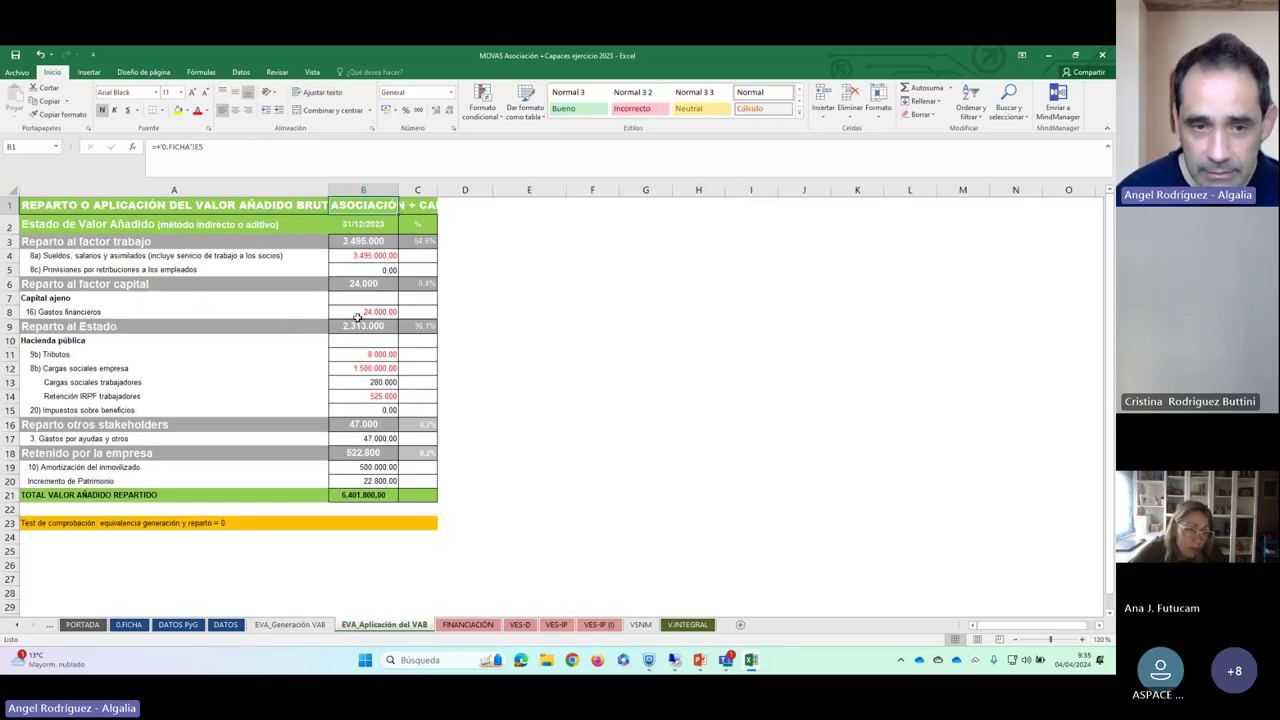
{"action": "key", "text": "ctrl+Page_Down"}
{"action": "key", "text": "ctrl+Page_Down"}
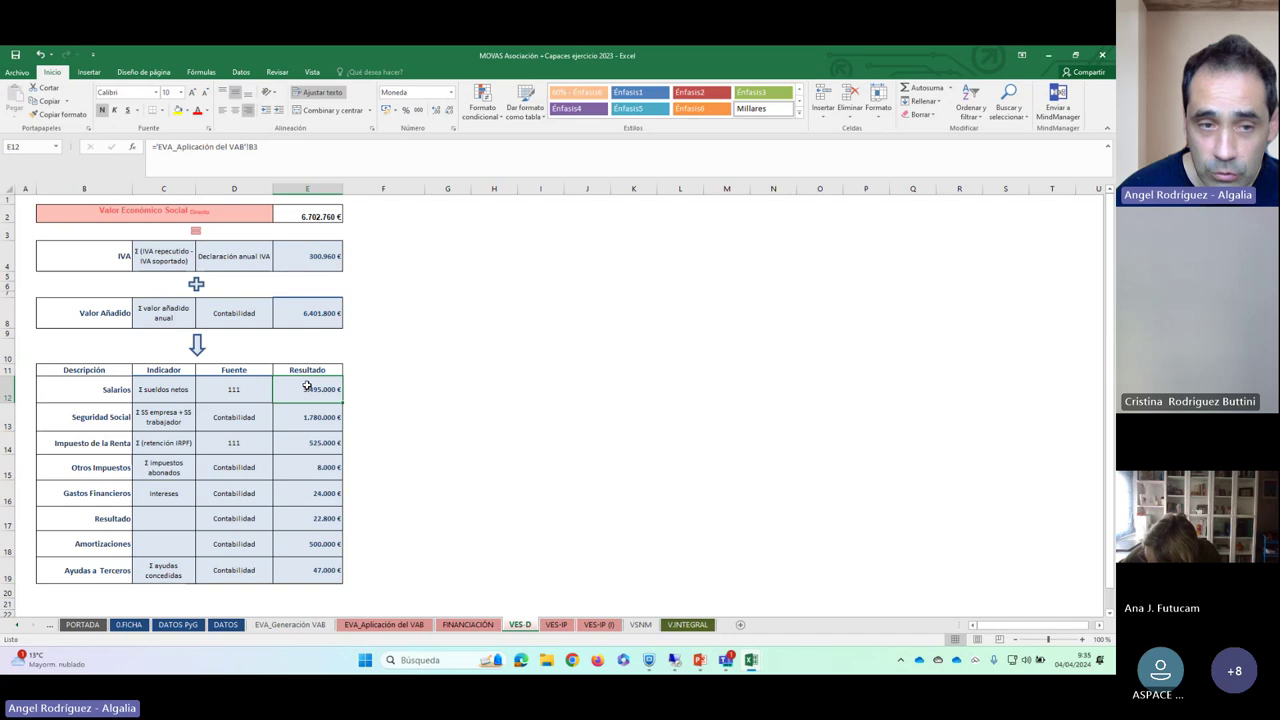
Review how the Valor Añadido and IVA amounts feed the total direct Valor Económico Social formula in E2
{"action": "left_click", "coordinate": [301, 312]}
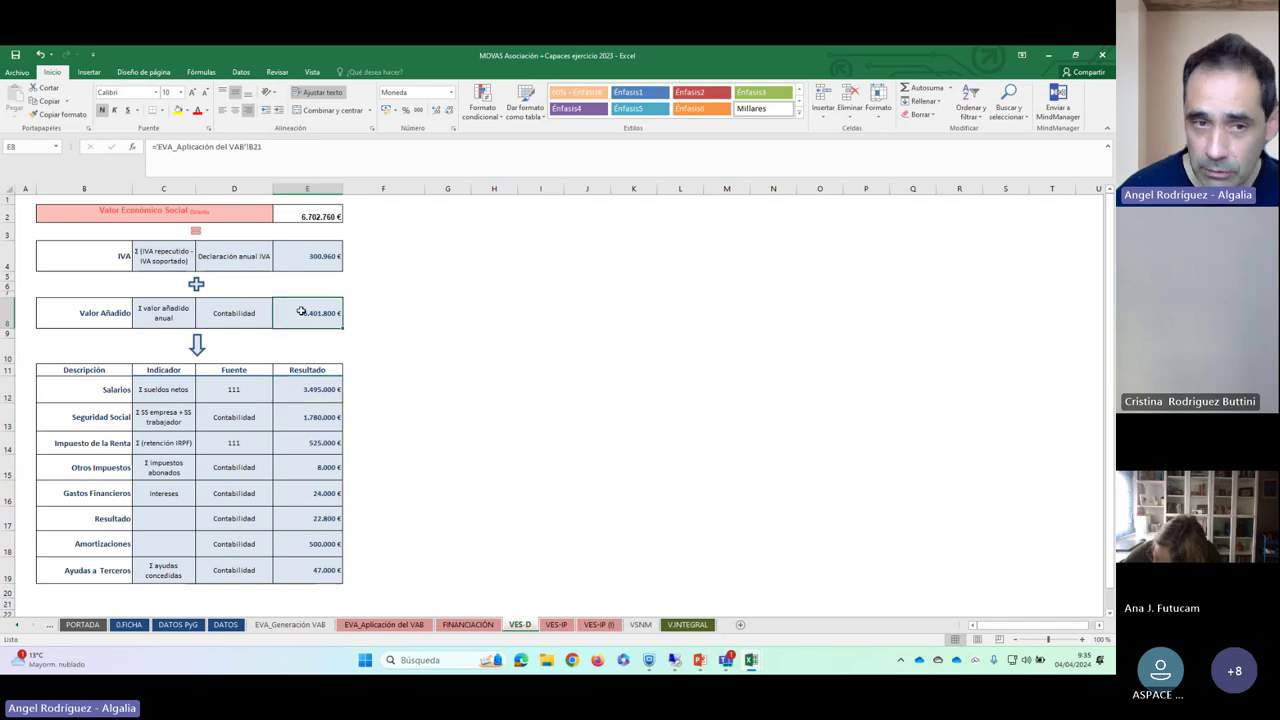
{"action": "left_click", "coordinate": [310, 256]}
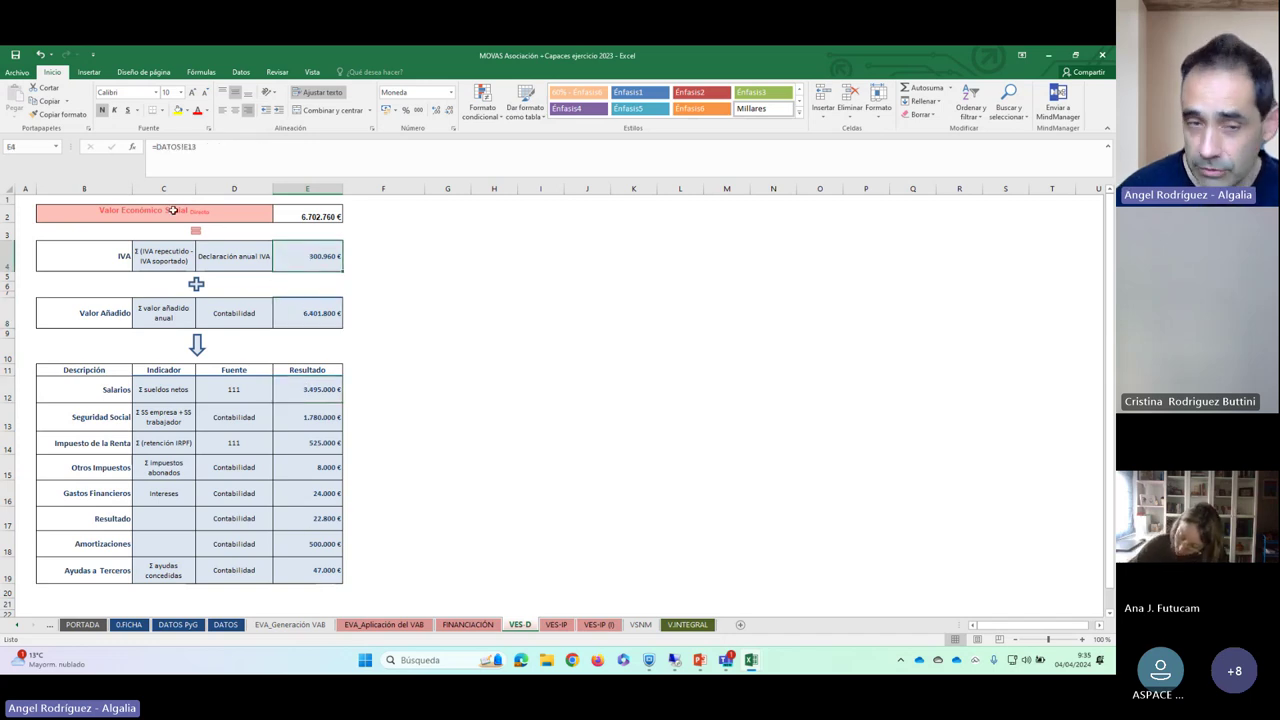
{"action": "left_click", "coordinate": [318, 214]}
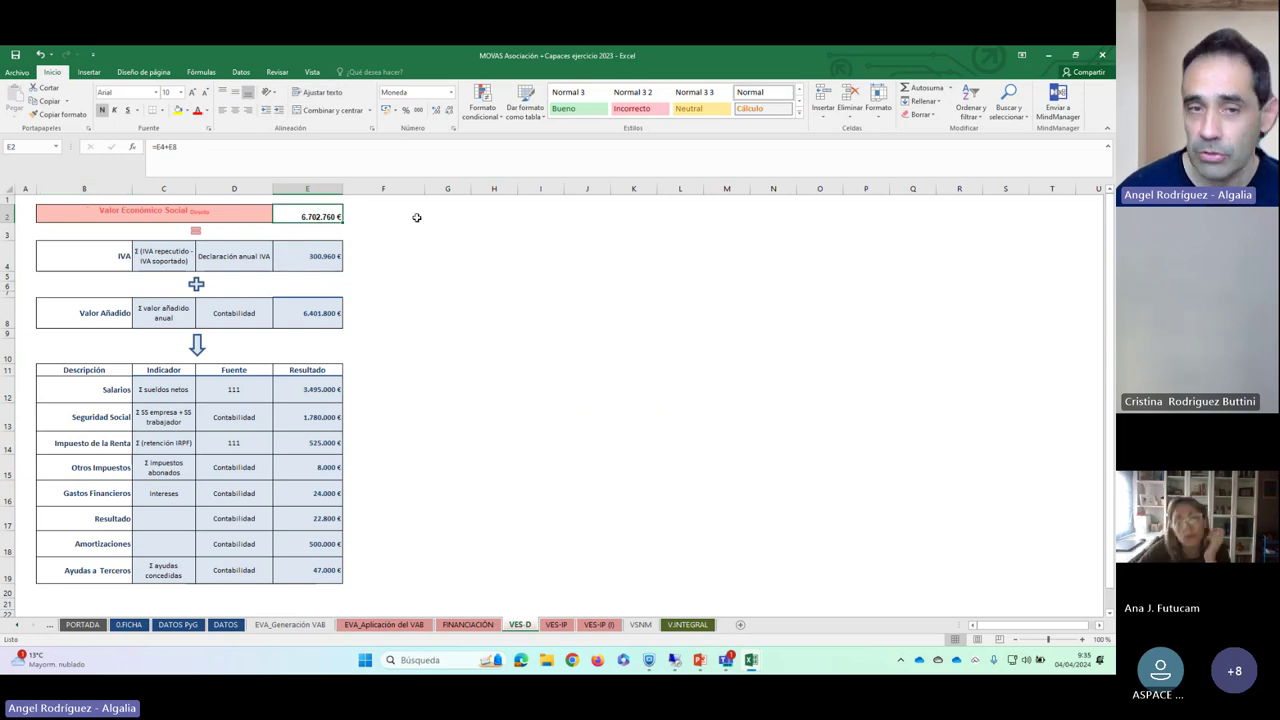
{"action": "left_click", "coordinate": [415, 216]}
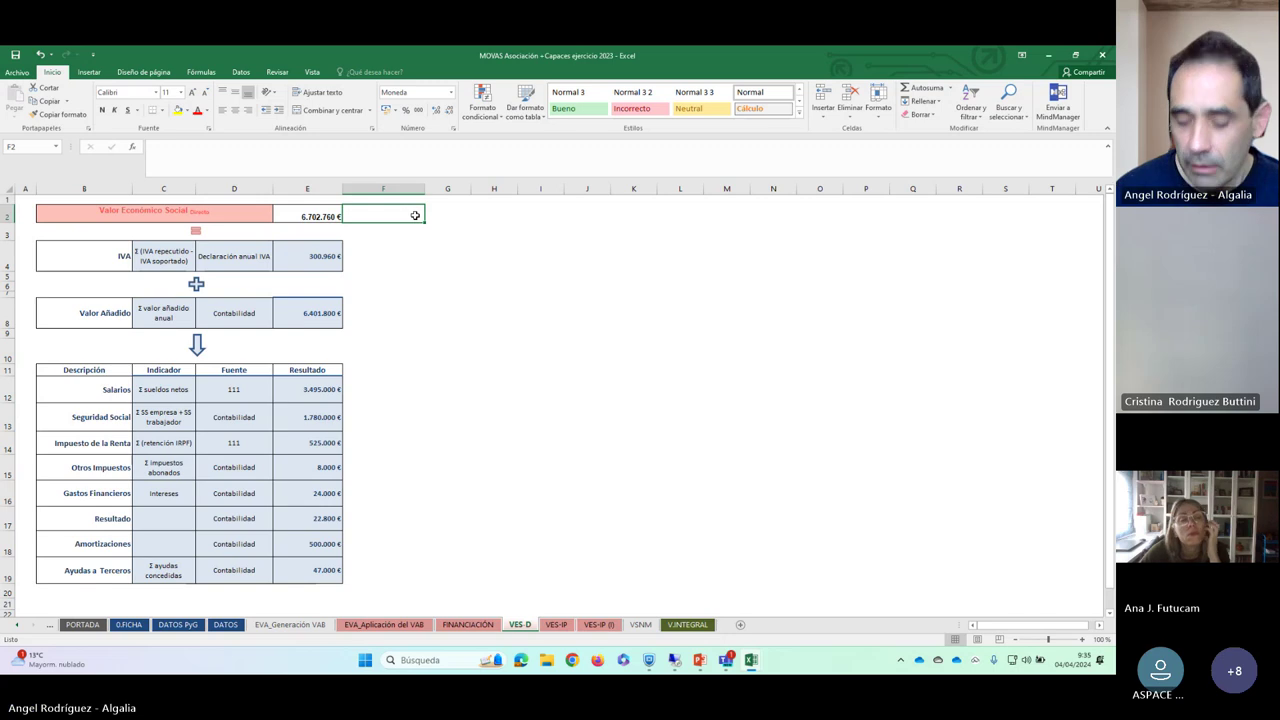
{"action": "key", "text": "Right"}
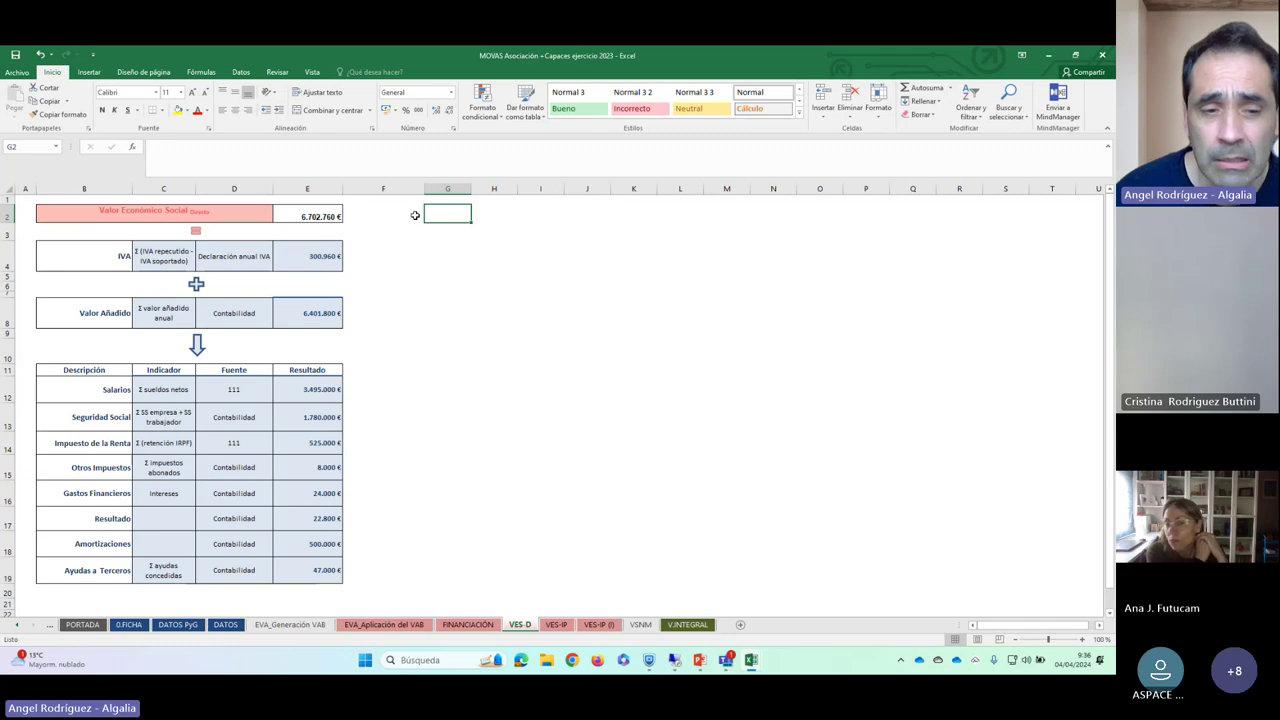
On the VES-IP sheet, examine the supplier table's Mercadona row across value added, personnel and financial expense columns
{"action": "left_click", "coordinate": [557, 625]}
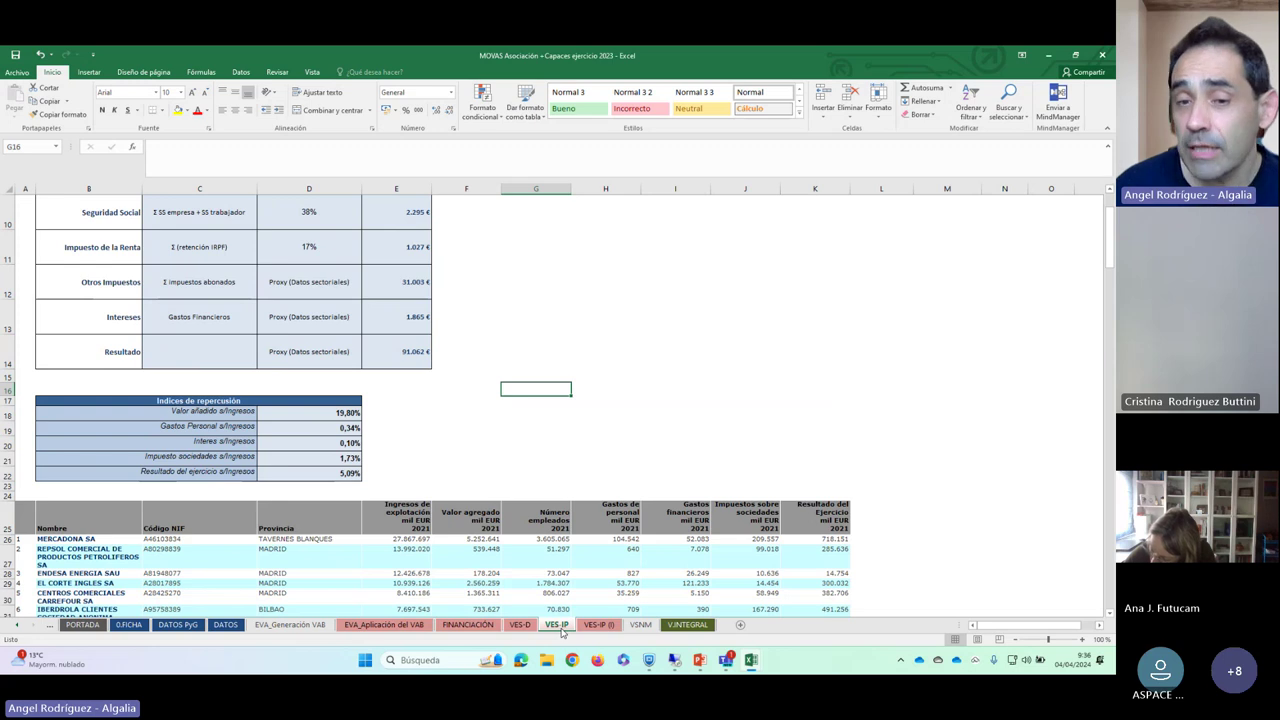
{"action": "scroll", "coordinate": [364, 437], "scroll_direction": "down", "scroll_amount": 1}
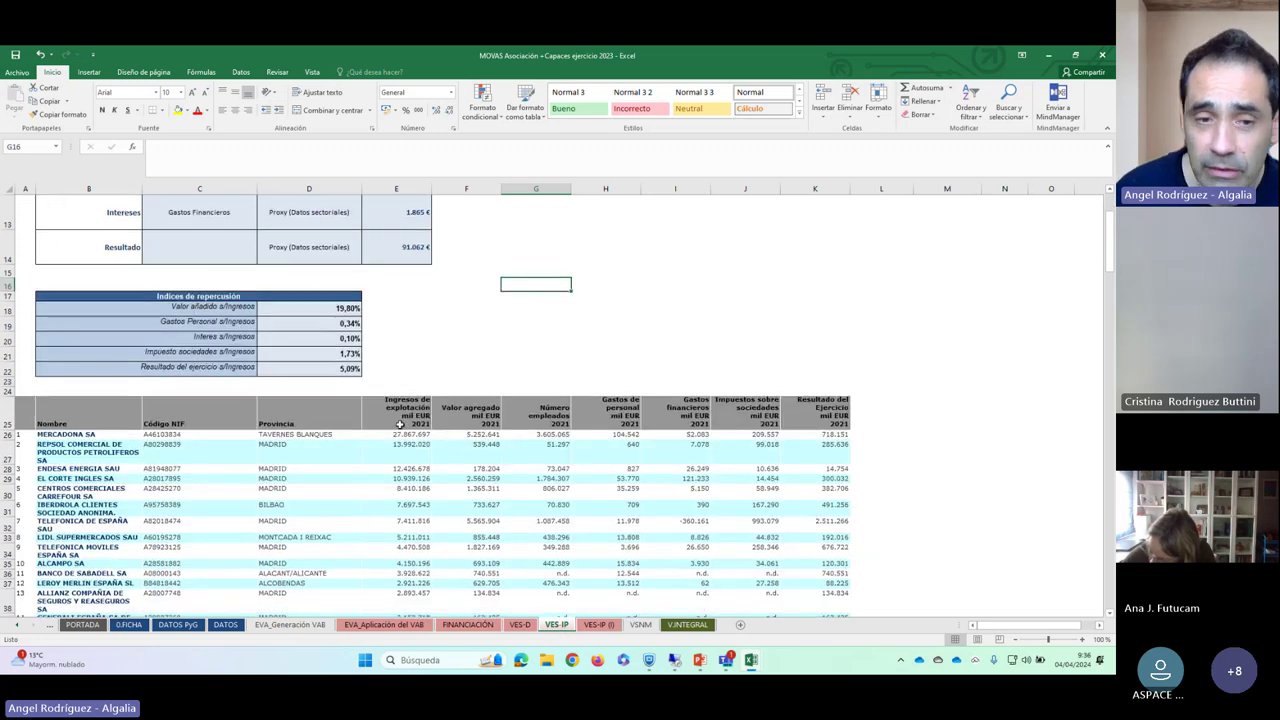
{"action": "scroll", "coordinate": [223, 440], "scroll_direction": "down", "scroll_amount": 1}
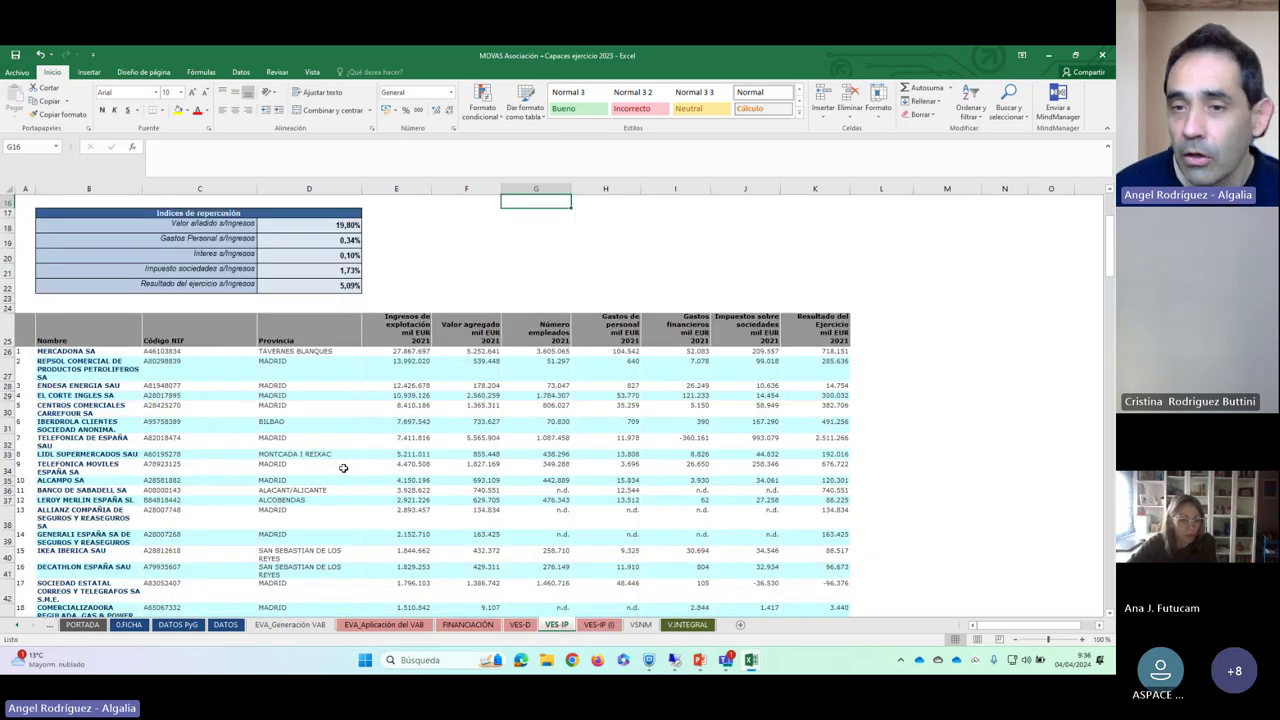
{"action": "scroll", "coordinate": [380, 460], "scroll_direction": "down", "scroll_amount": 1}
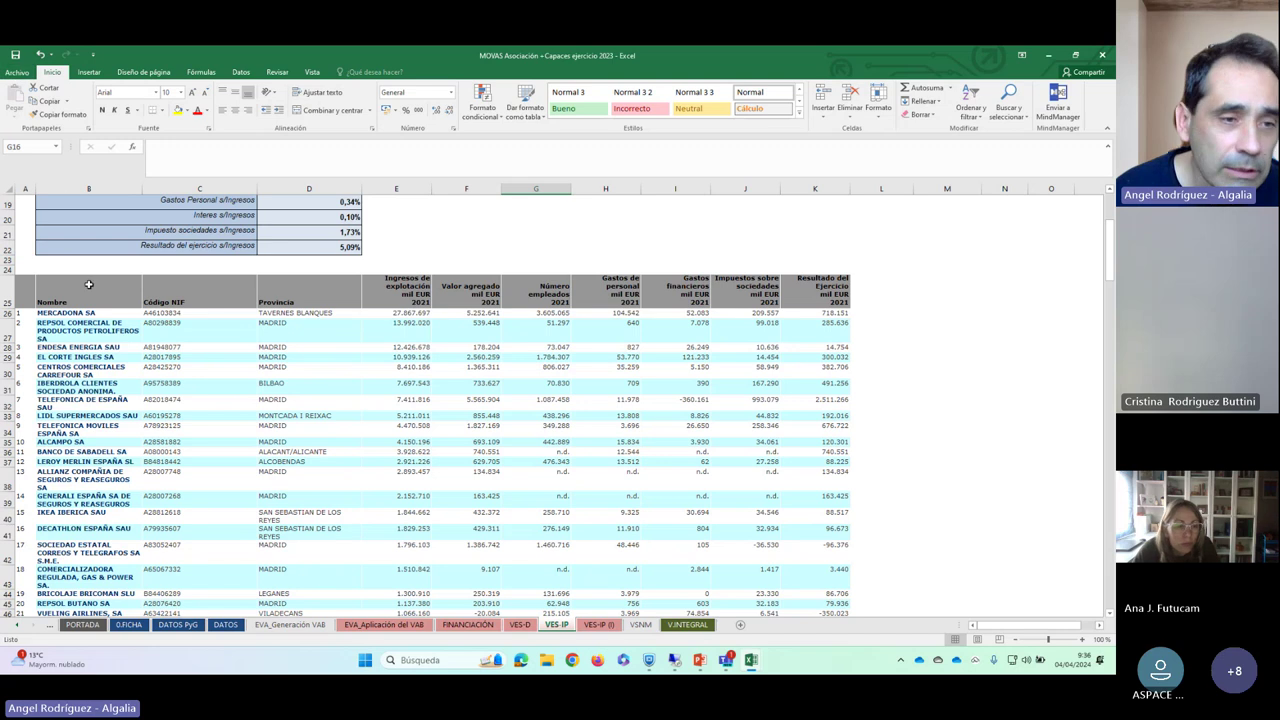
{"action": "left_click", "coordinate": [88, 314]}
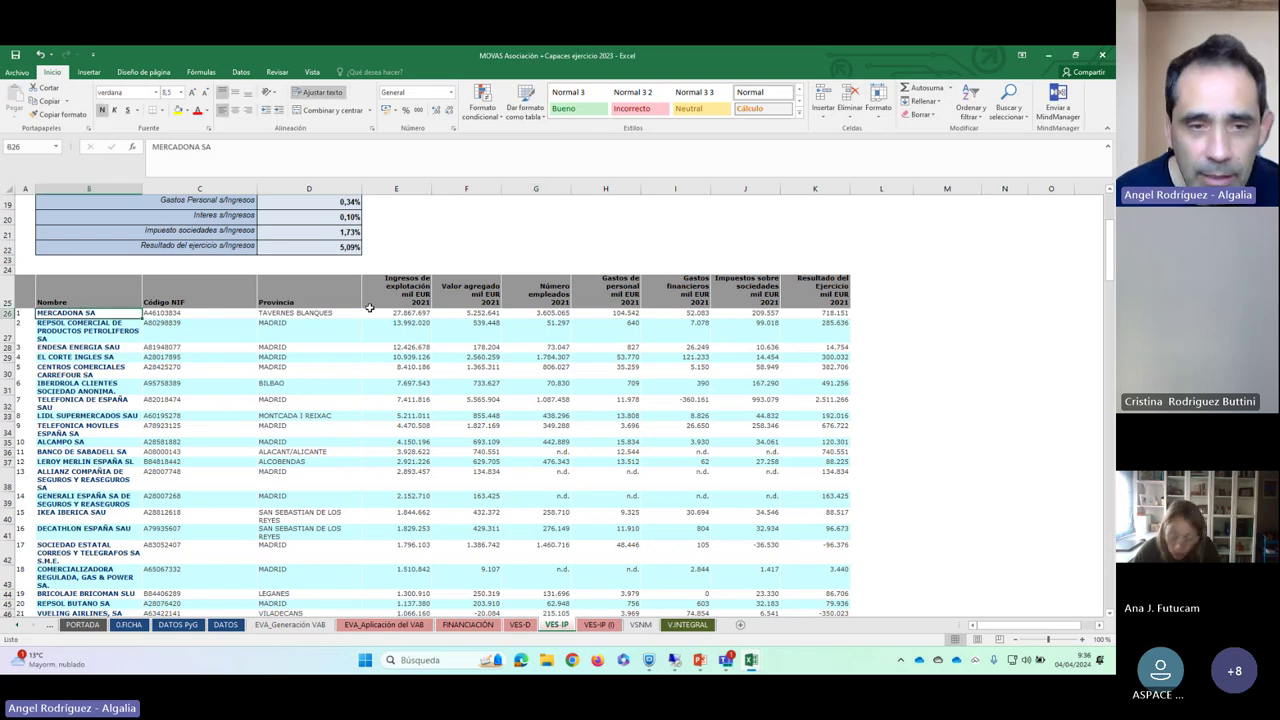
{"action": "left_click", "coordinate": [470, 313]}
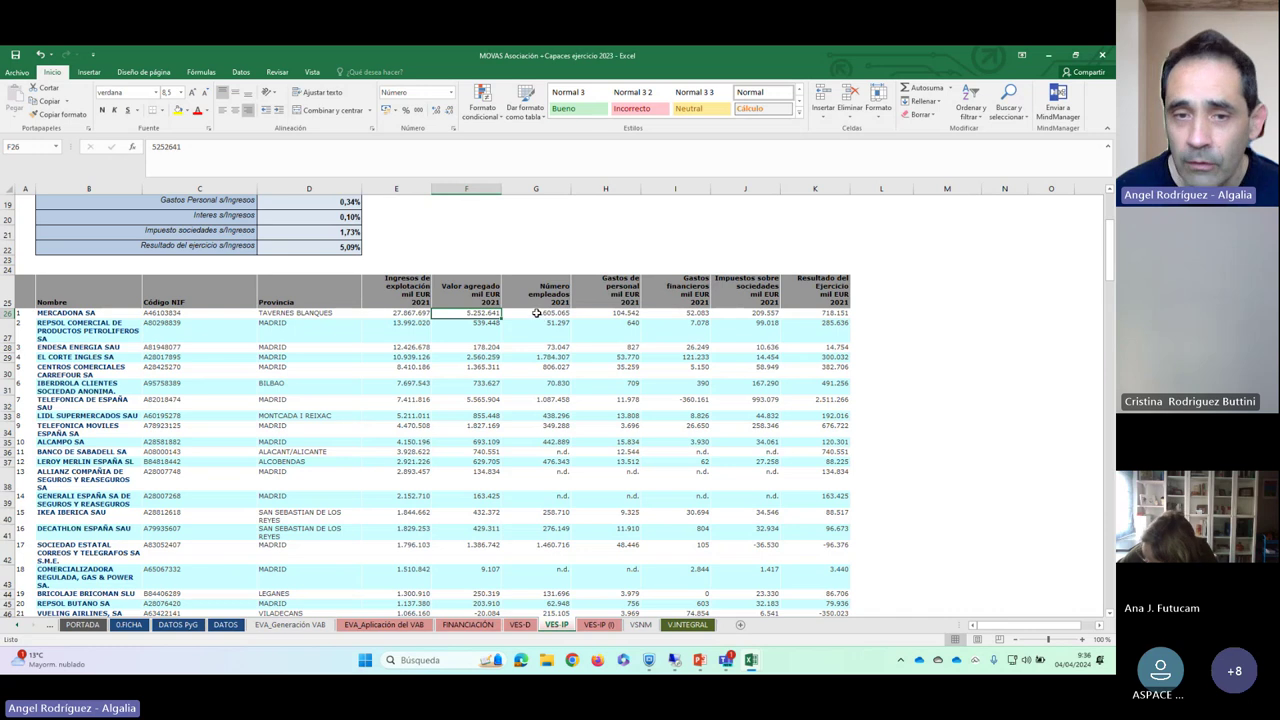
{"action": "left_click", "coordinate": [521, 317]}
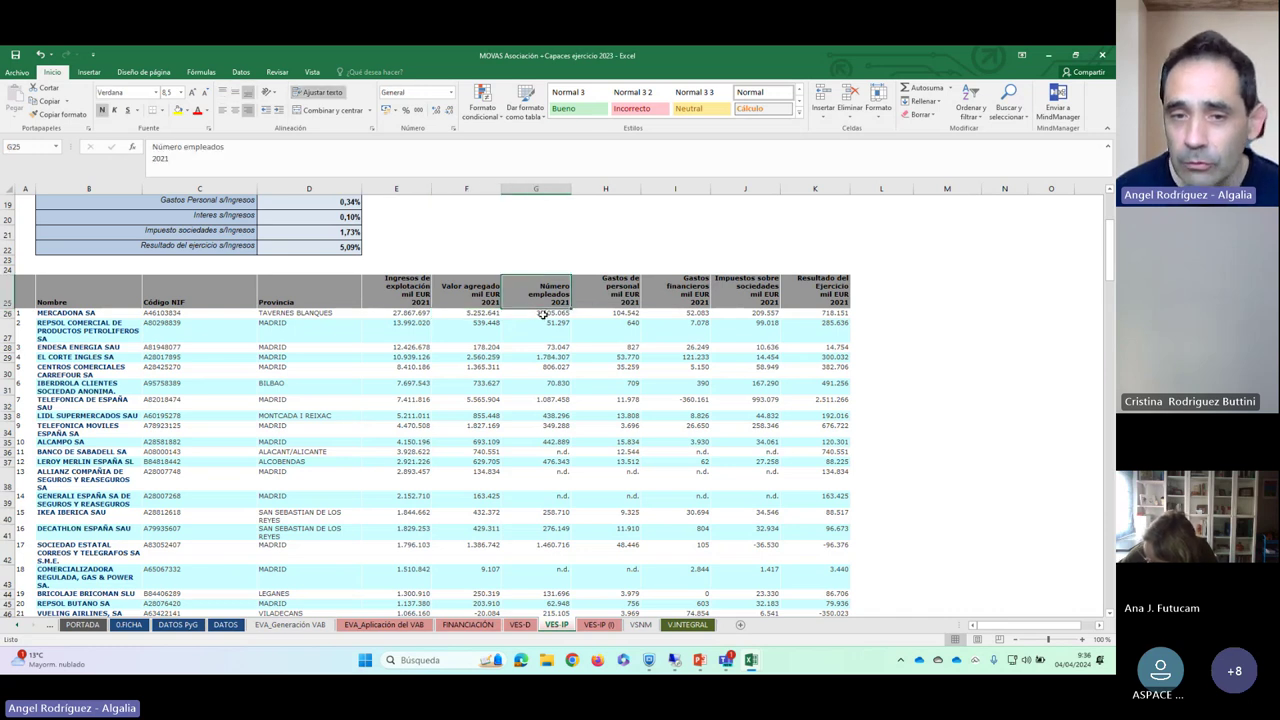
{"action": "left_click", "coordinate": [606, 314]}
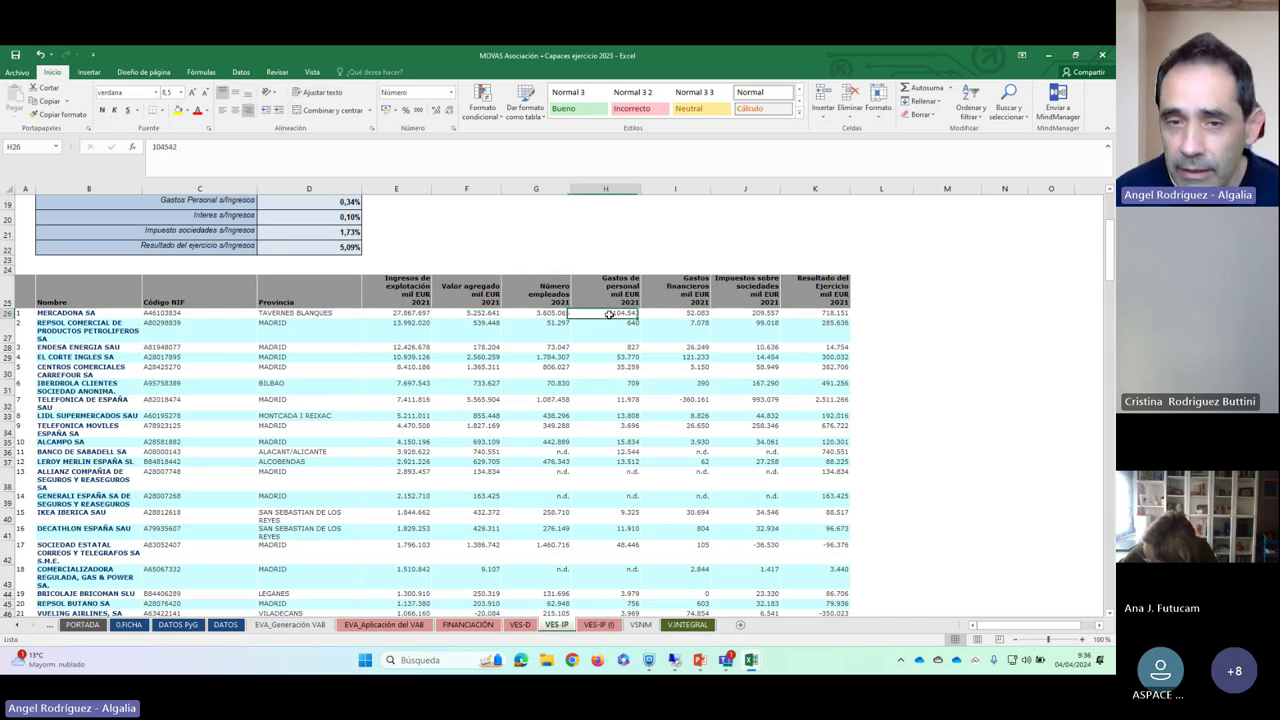
{"action": "left_click", "coordinate": [677, 313]}
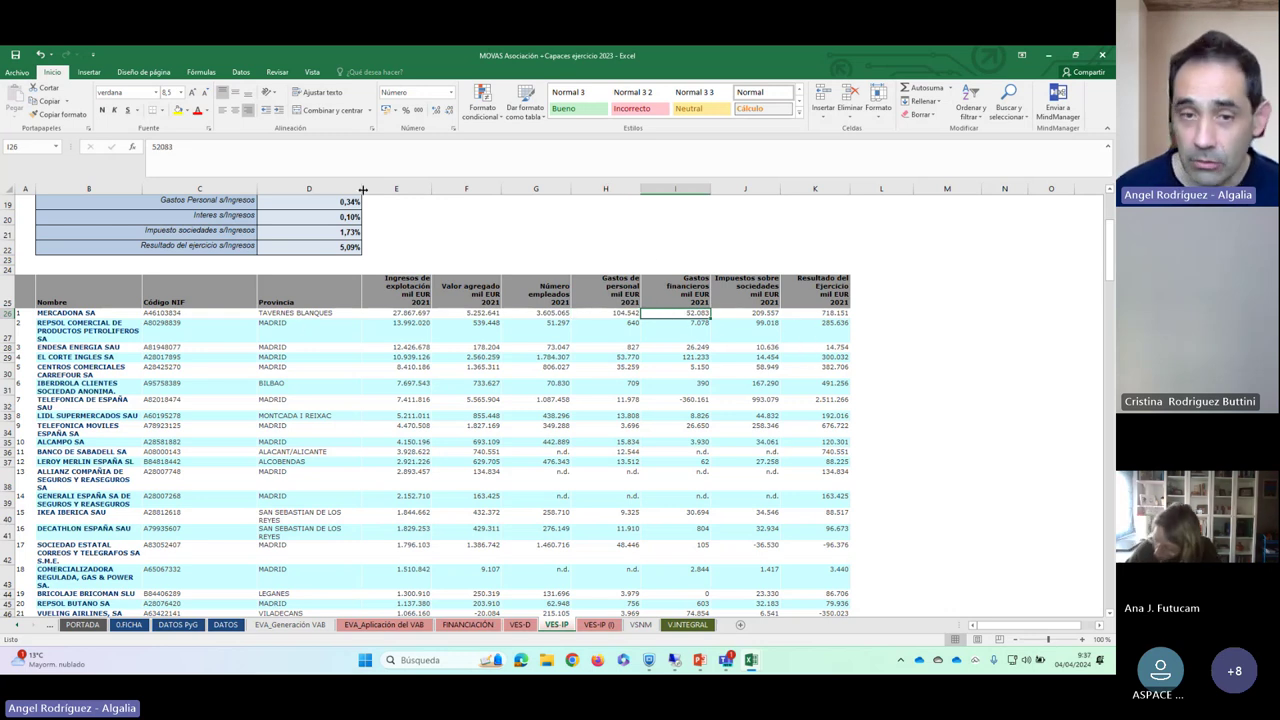
Inspect the Índices de repercusión formulas for value added, personnel expenses and interest over income
{"action": "scroll", "coordinate": [458, 248], "scroll_direction": "up", "scroll_amount": 2}
{"action": "scroll", "coordinate": [458, 248], "scroll_direction": "down", "scroll_amount": 3}
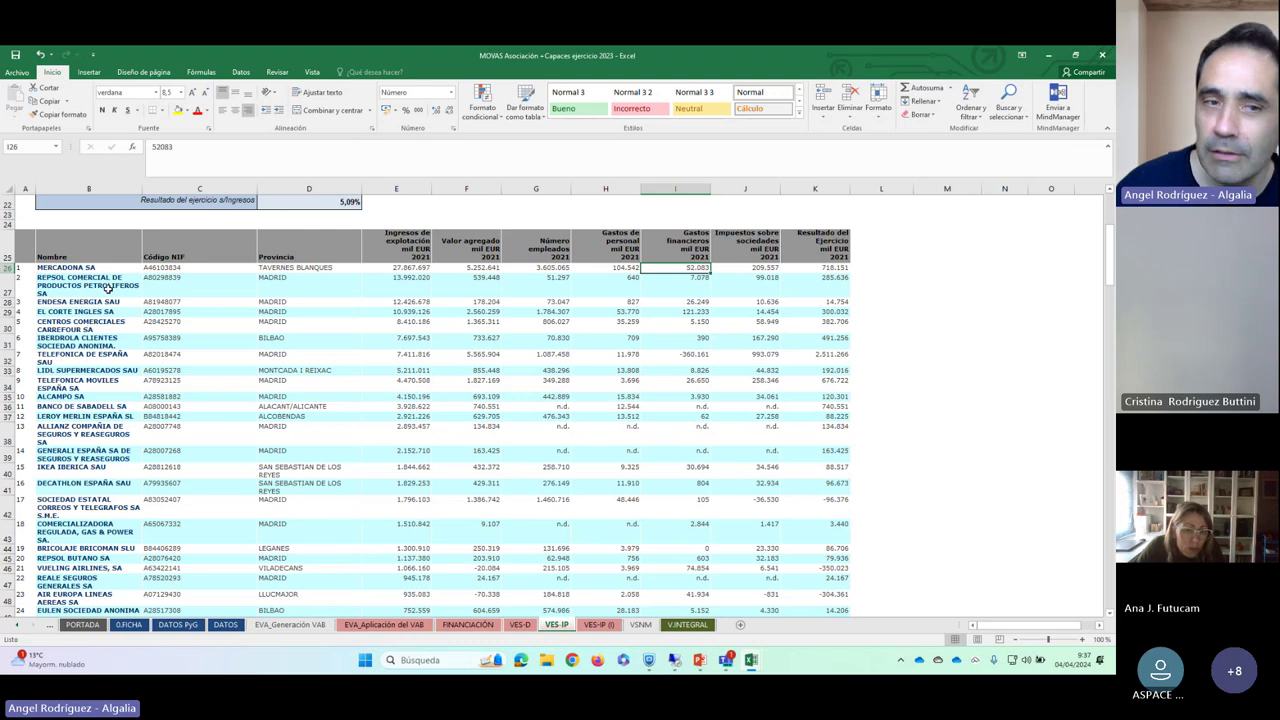
{"action": "scroll", "coordinate": [200, 354], "scroll_direction": "up", "scroll_amount": 2}
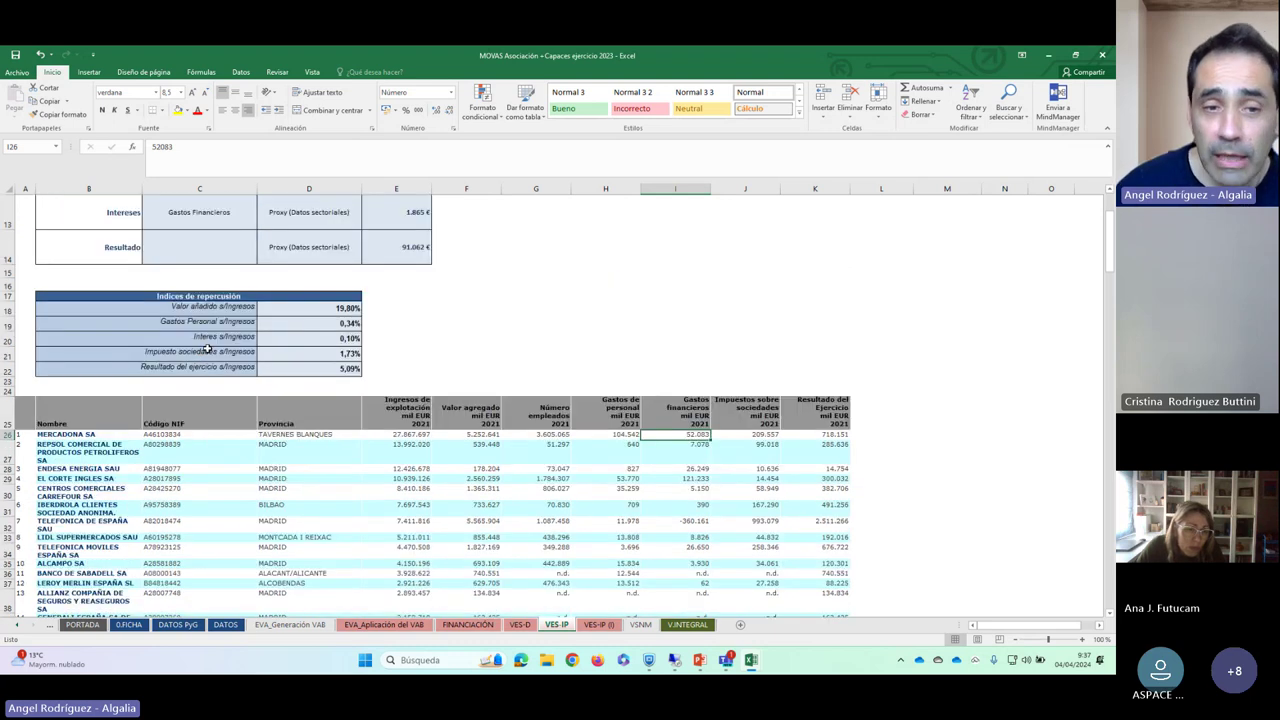
{"action": "left_click", "coordinate": [302, 308]}
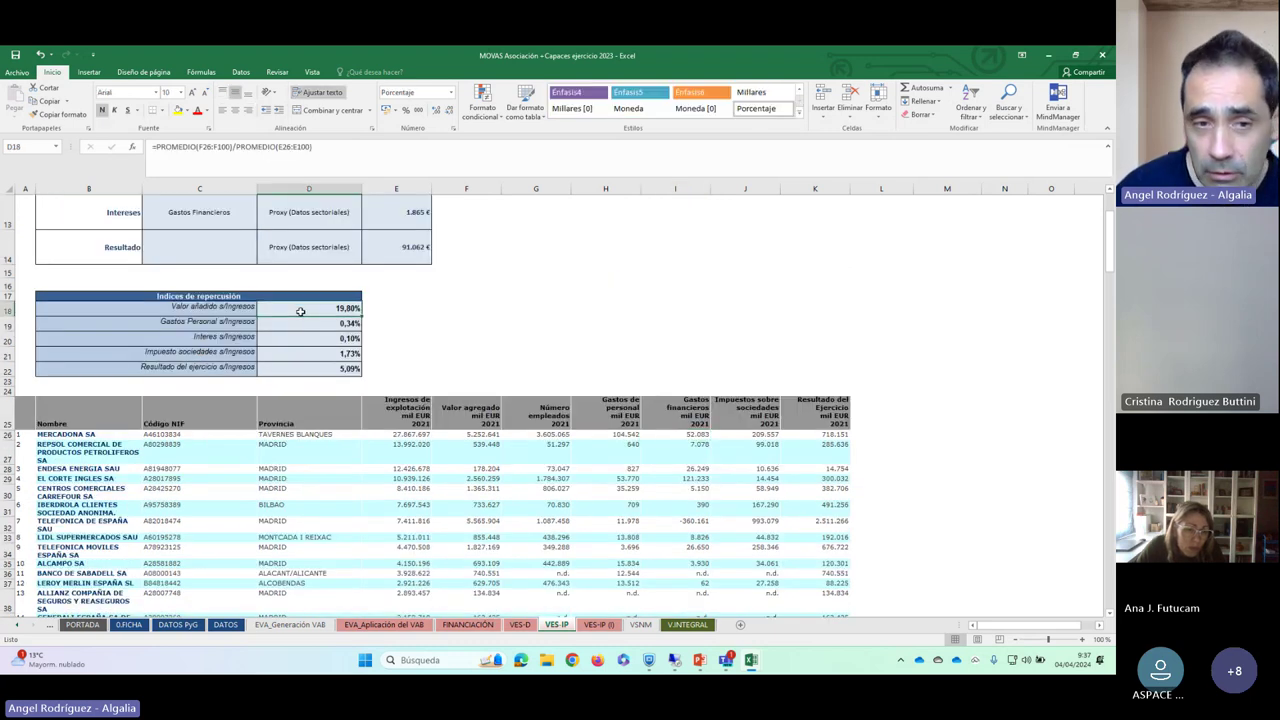
{"action": "left_click", "coordinate": [303, 322]}
{"action": "left_click", "coordinate": [305, 336]}
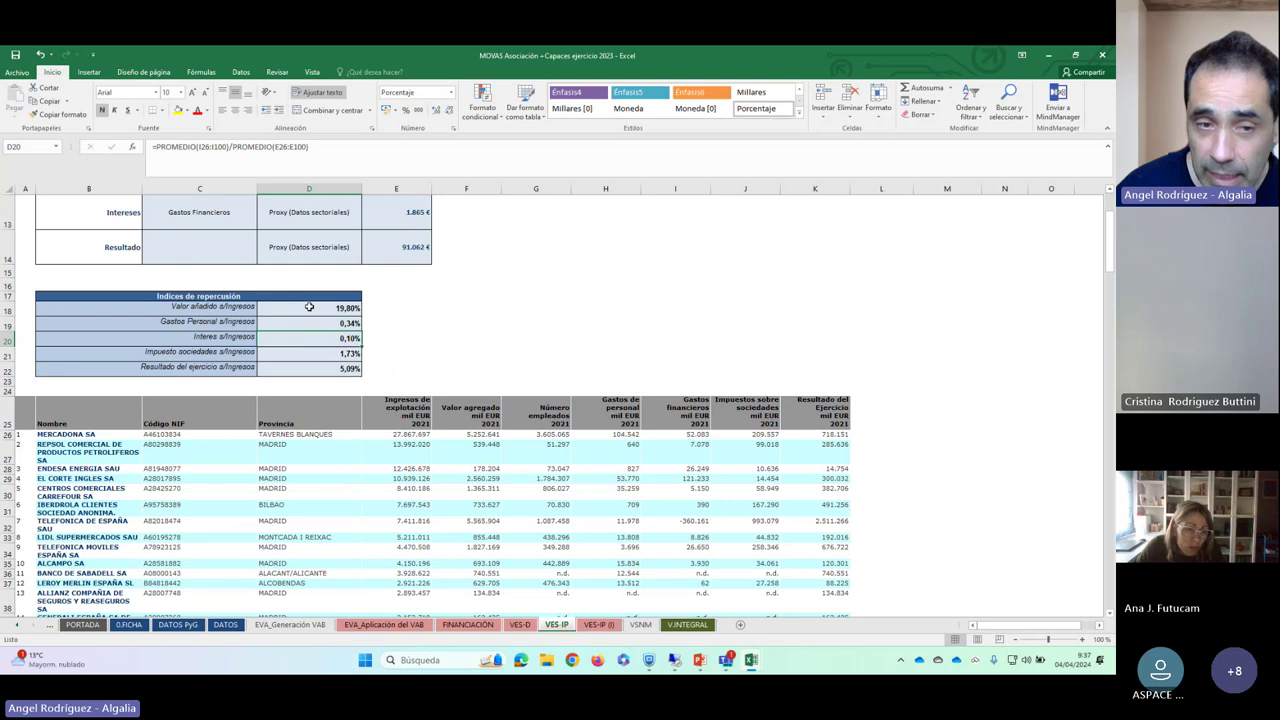
Trace the Valor añadido s/Ingresos index formula to the supplier figures by selecting the Valor agregado column values from F26 down
{"action": "left_click", "coordinate": [312, 312]}
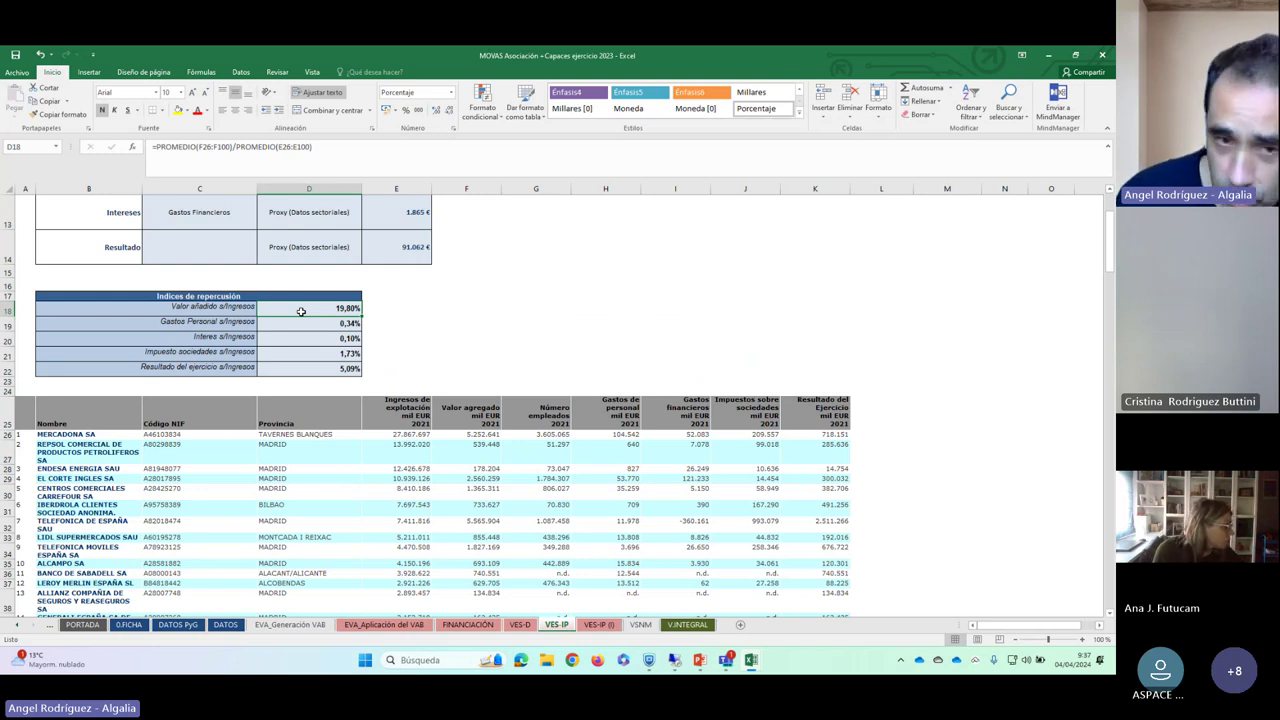
{"action": "left_click", "coordinate": [172, 308]}
{"action": "left_click", "coordinate": [267, 308]}
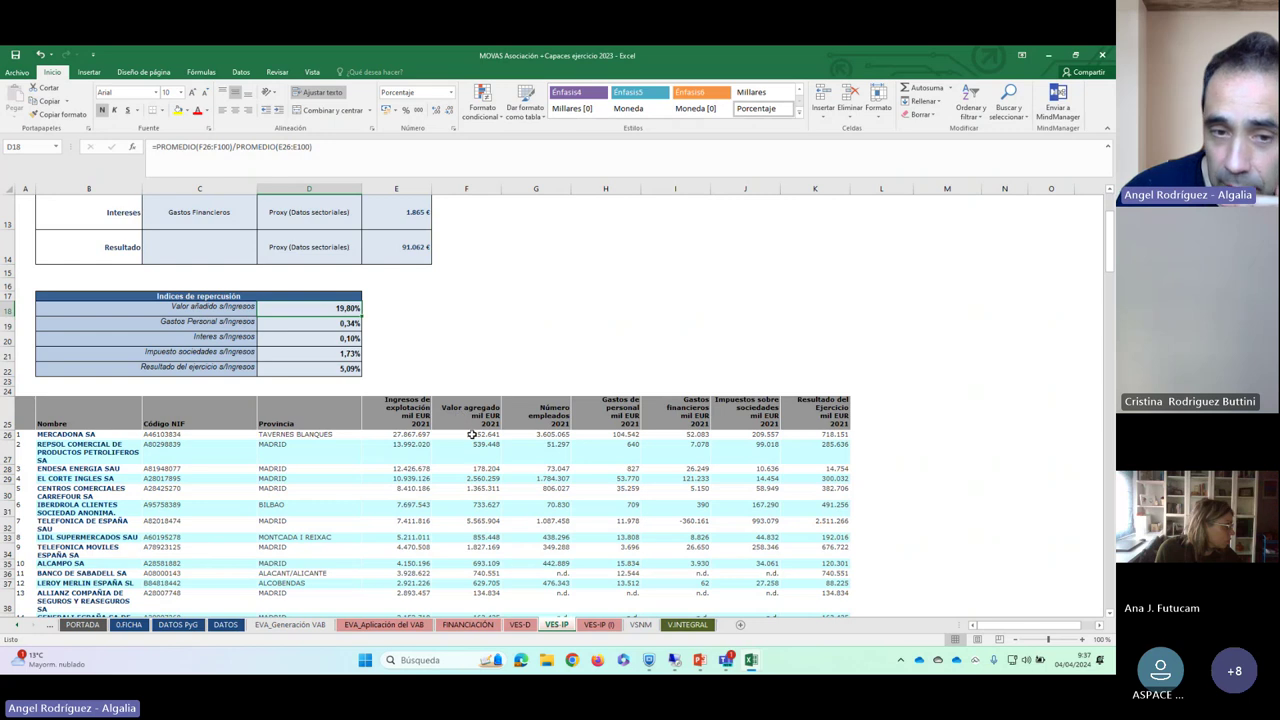
{"action": "left_click_drag", "start_coordinate": [471, 434], "coordinate": [471, 524]}
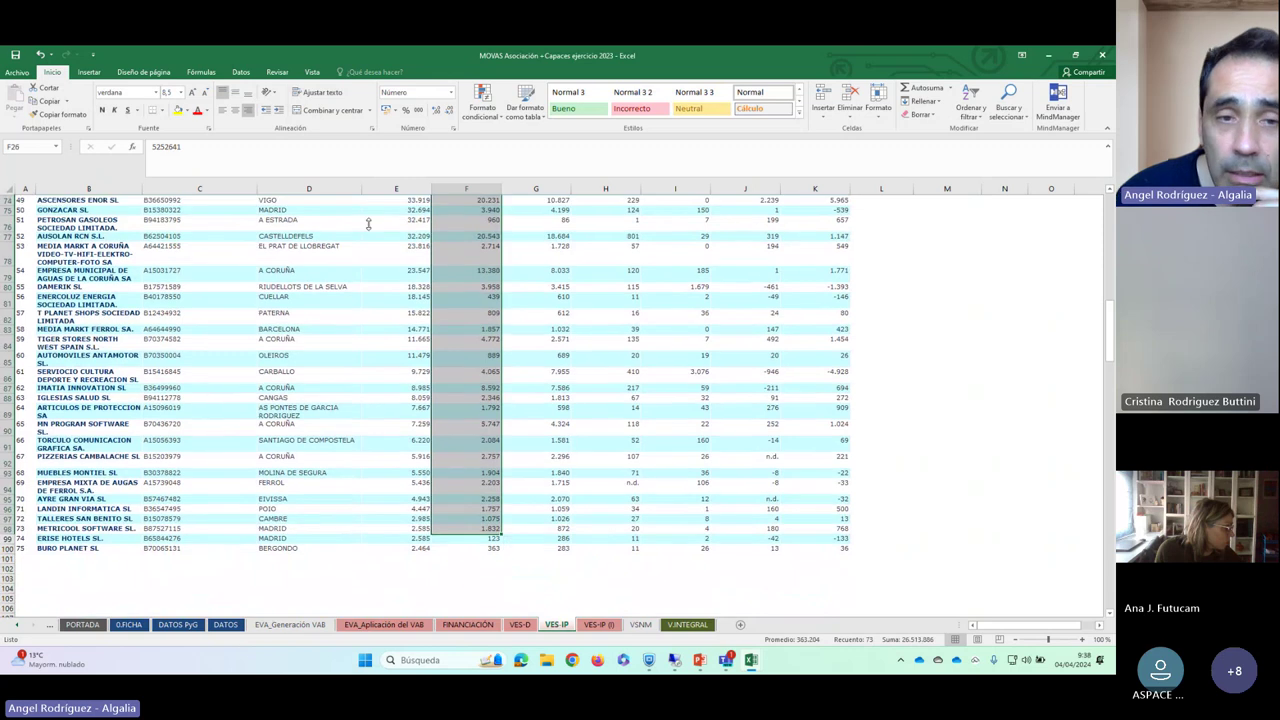
{"action": "scroll", "coordinate": [368, 224], "scroll_direction": "up", "scroll_amount": 20}
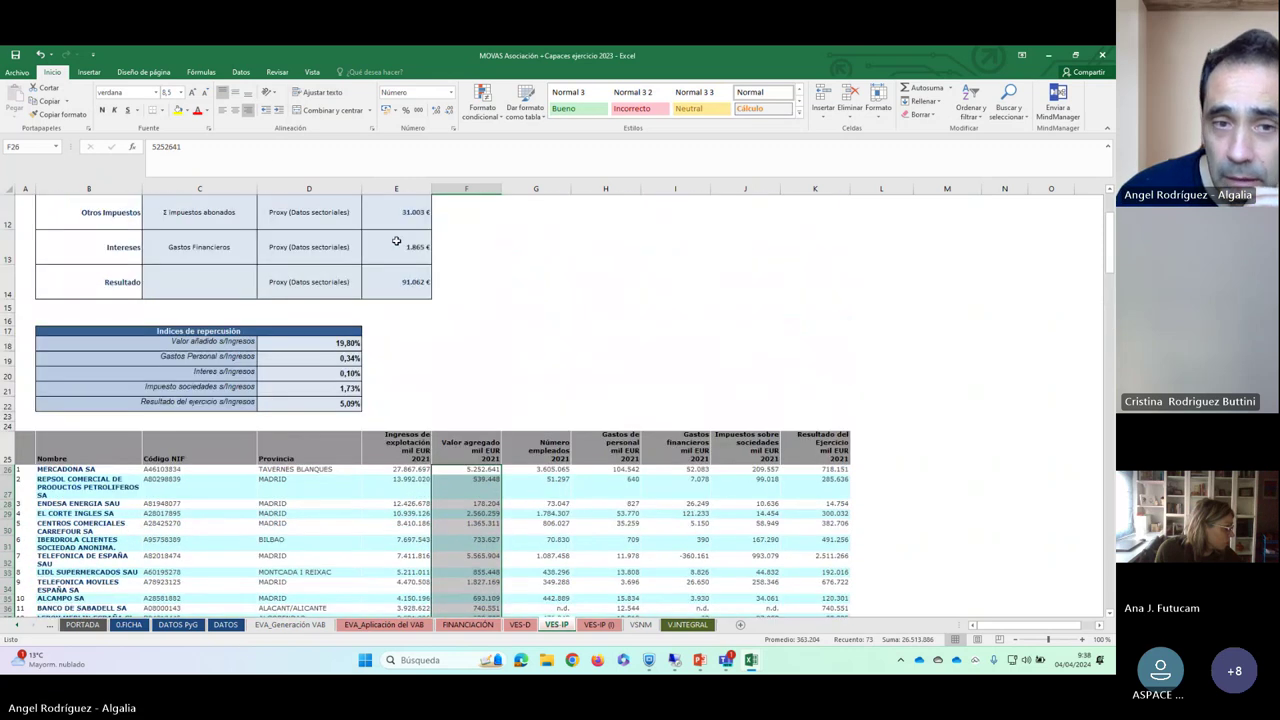
Compare Mercadona's operating income in the supplier table with the Valor añadido s/Ingresos index formula in D18
{"action": "left_click", "coordinate": [405, 469]}
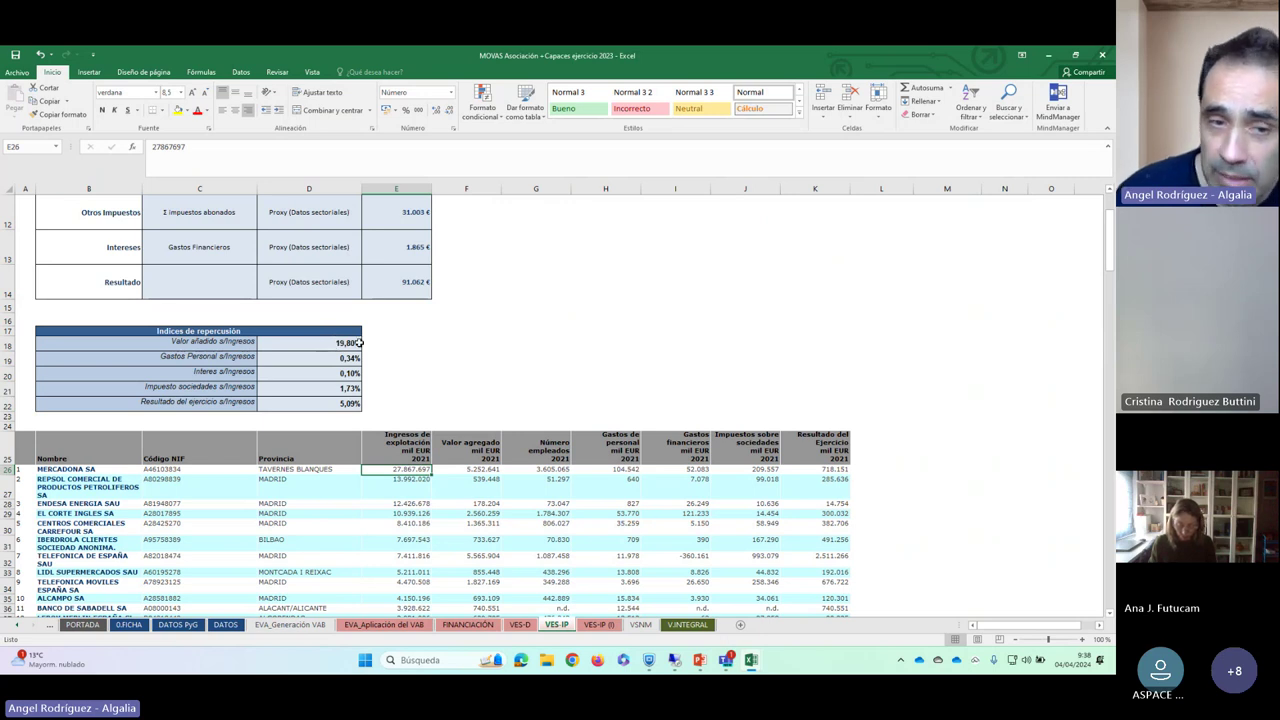
{"action": "left_click", "coordinate": [345, 342]}
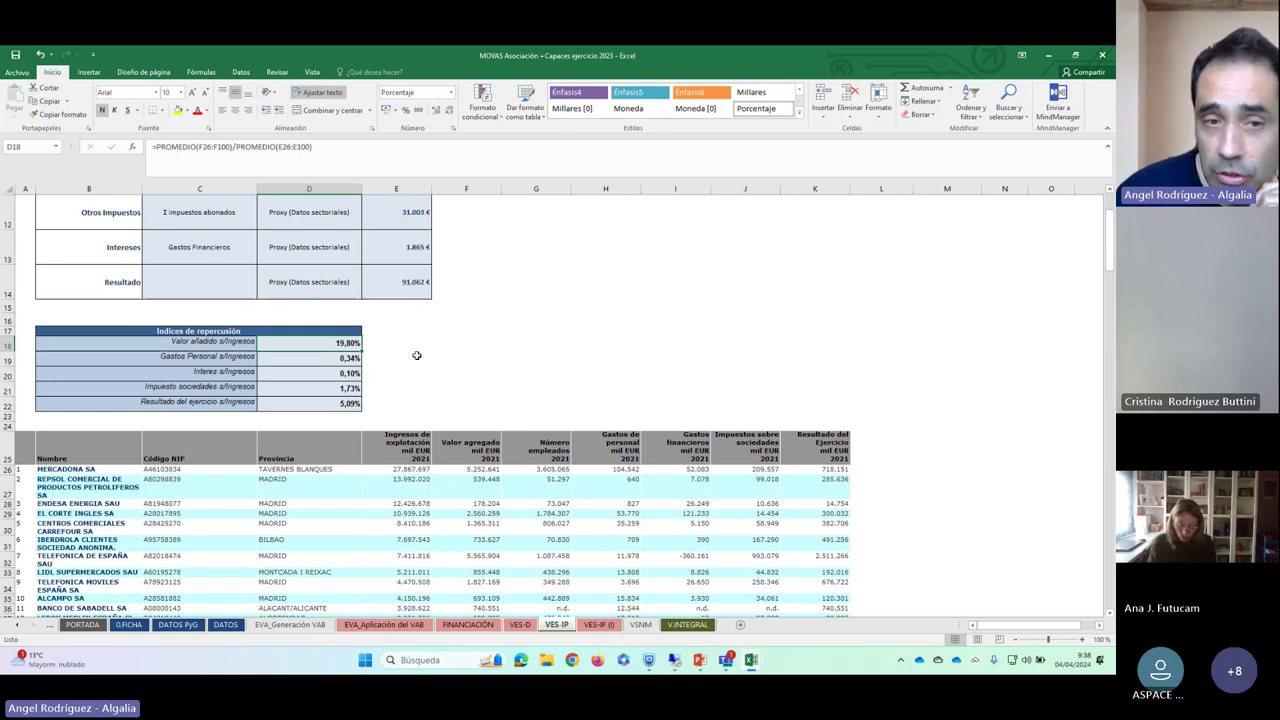
Trace the Compra Proveedores result in E8 to its source, the Compra TOTAL proveedores formula on the DATOS sheet
{"action": "scroll", "coordinate": [537, 356], "scroll_direction": "up", "scroll_amount": 3}
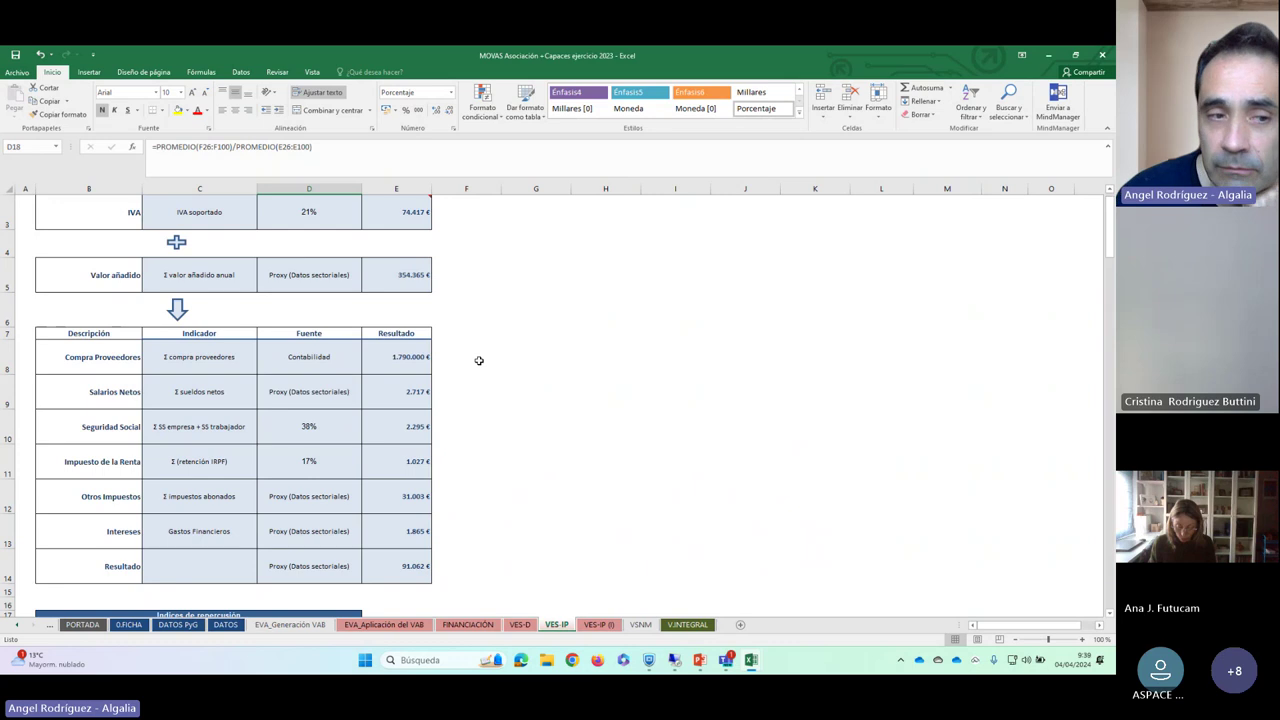
{"action": "left_click", "coordinate": [392, 362]}
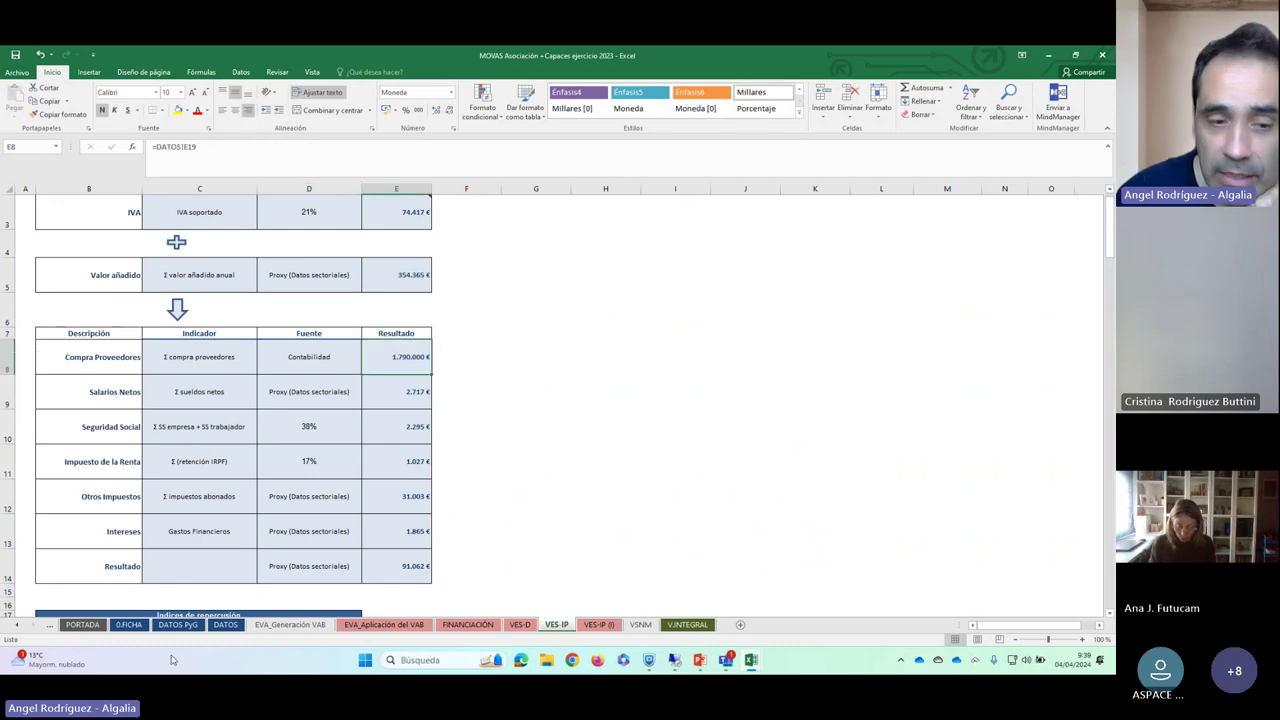
{"action": "left_click", "coordinate": [225, 625]}
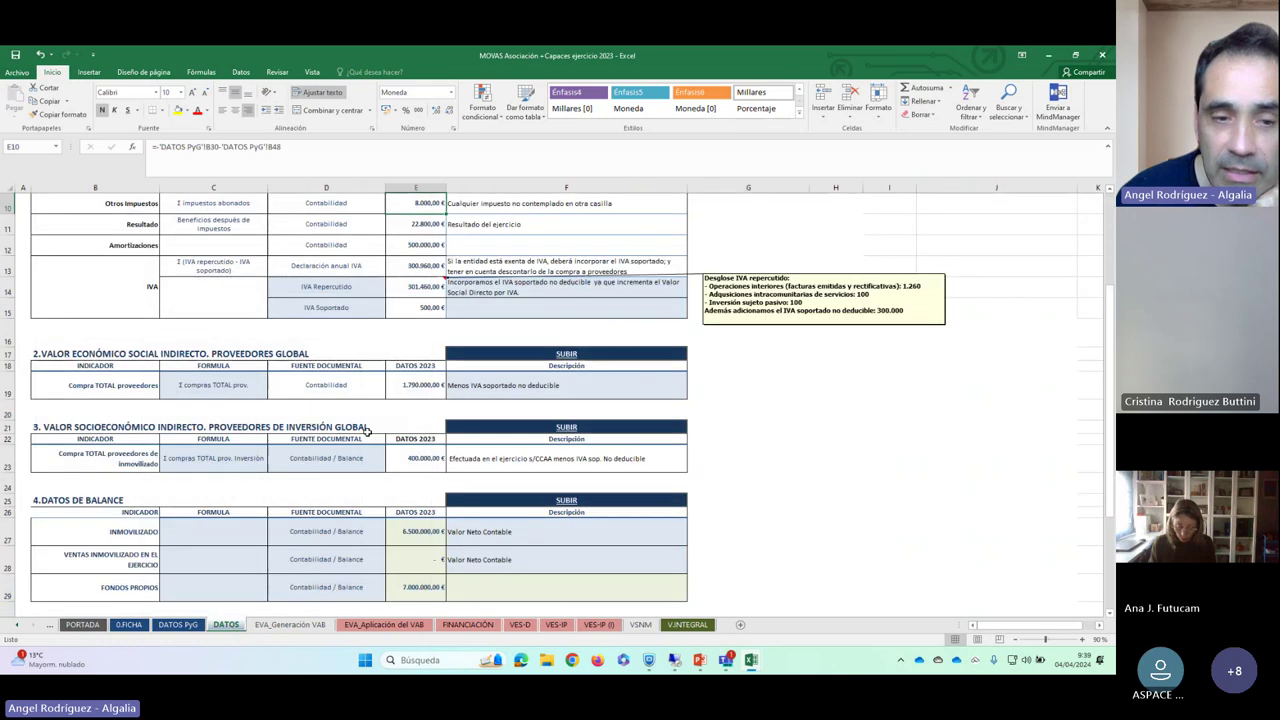
{"action": "left_click", "coordinate": [420, 385]}
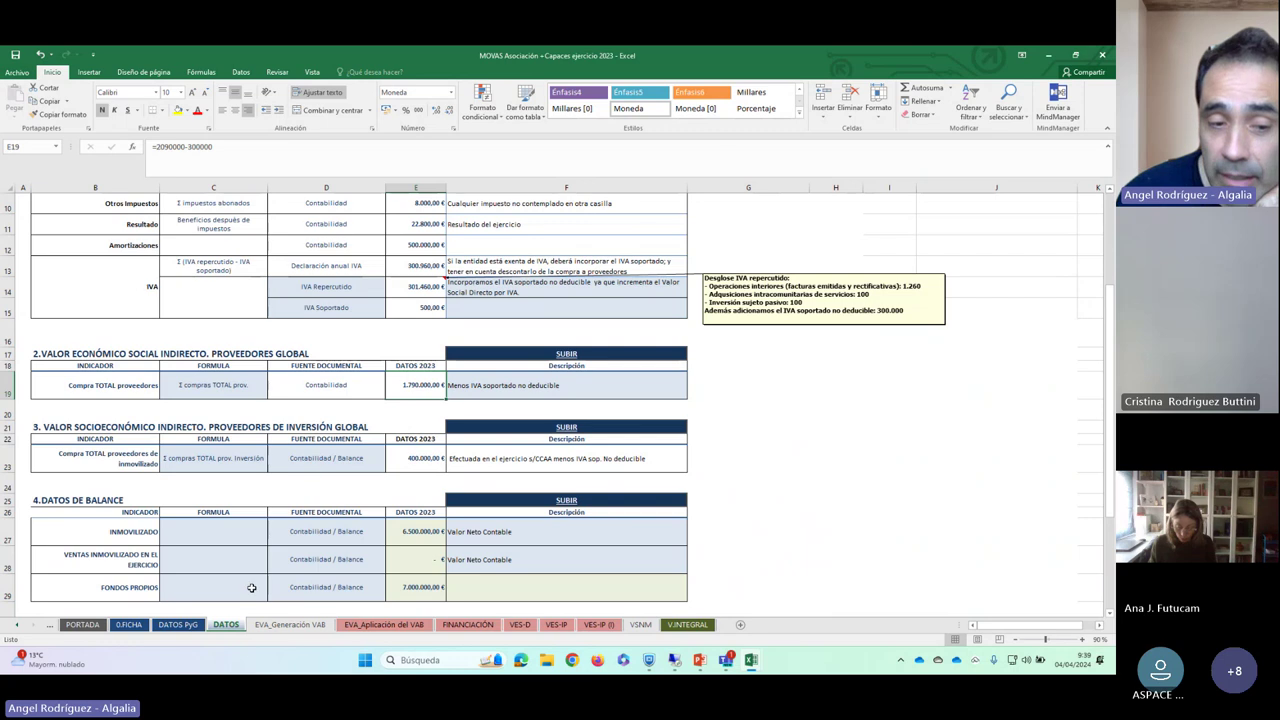
Back on the VES-IP sheet, examine how the Valor añadido formula in E5 draws on the Compra Proveedores amount
{"action": "left_click", "coordinate": [543, 620]}
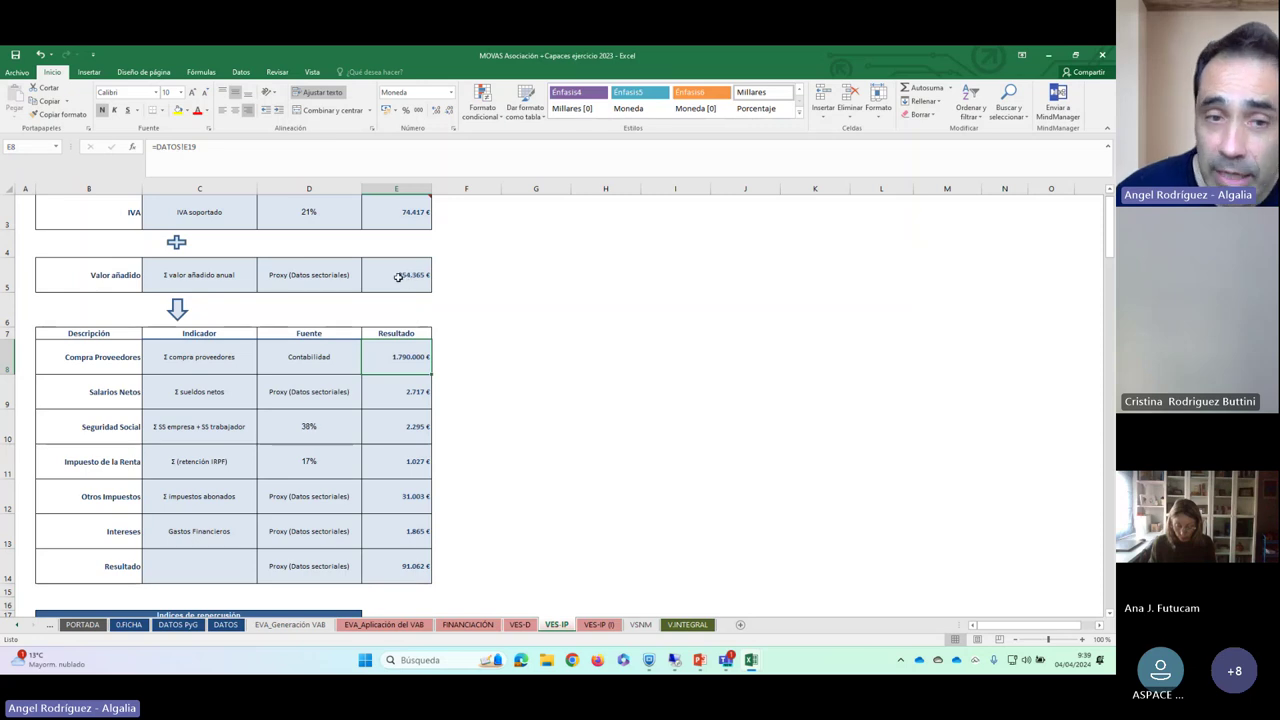
{"action": "scroll", "coordinate": [411, 278], "scroll_direction": "up", "scroll_amount": 1}
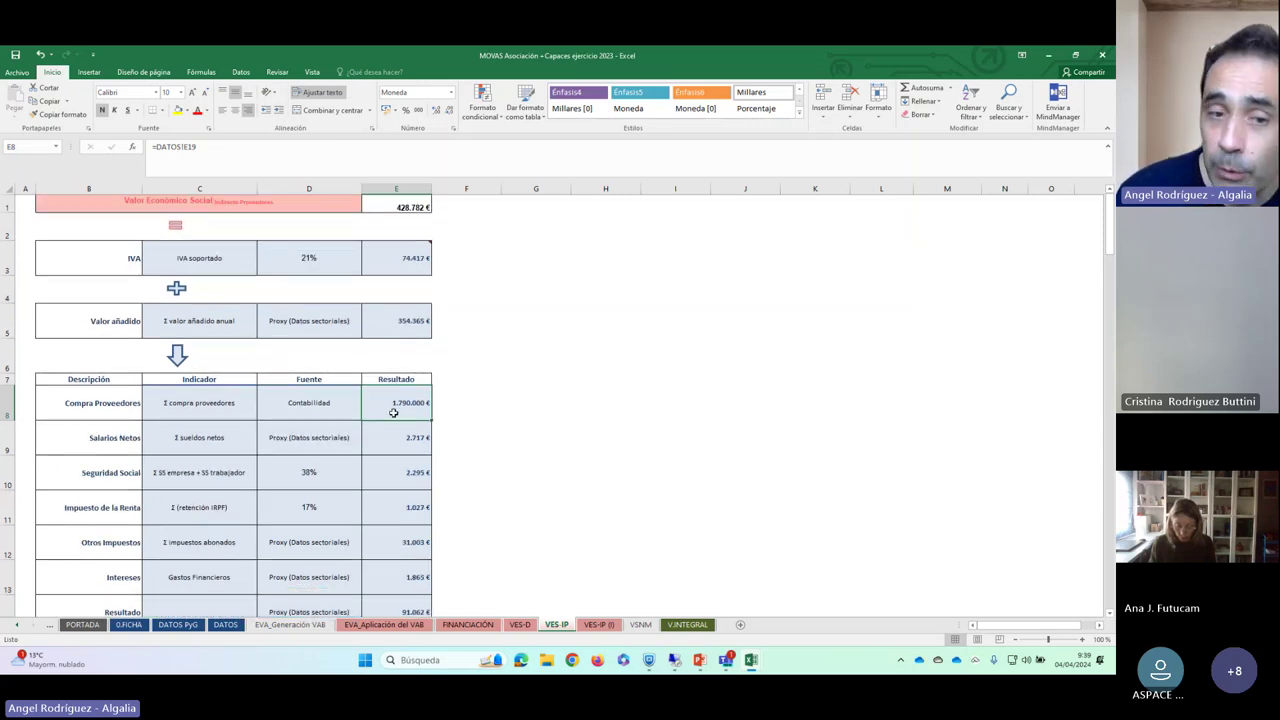
{"action": "left_click", "coordinate": [397, 318]}
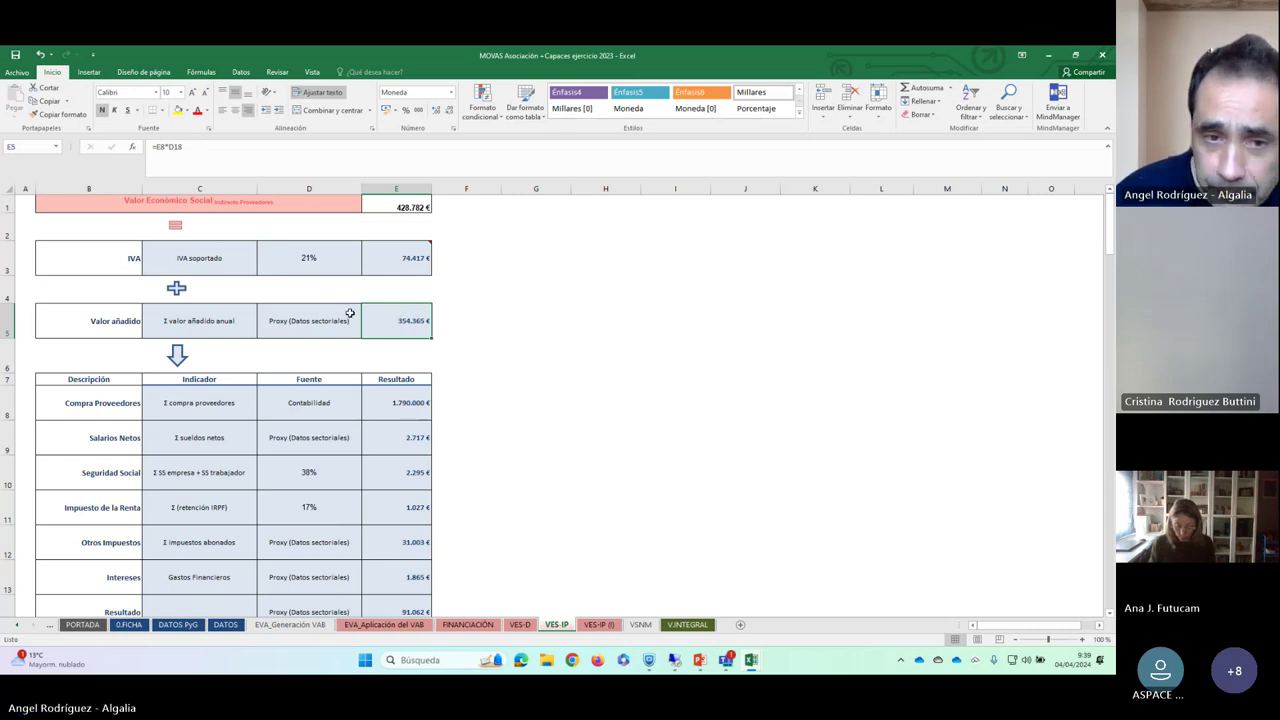
{"action": "left_click", "coordinate": [408, 405]}
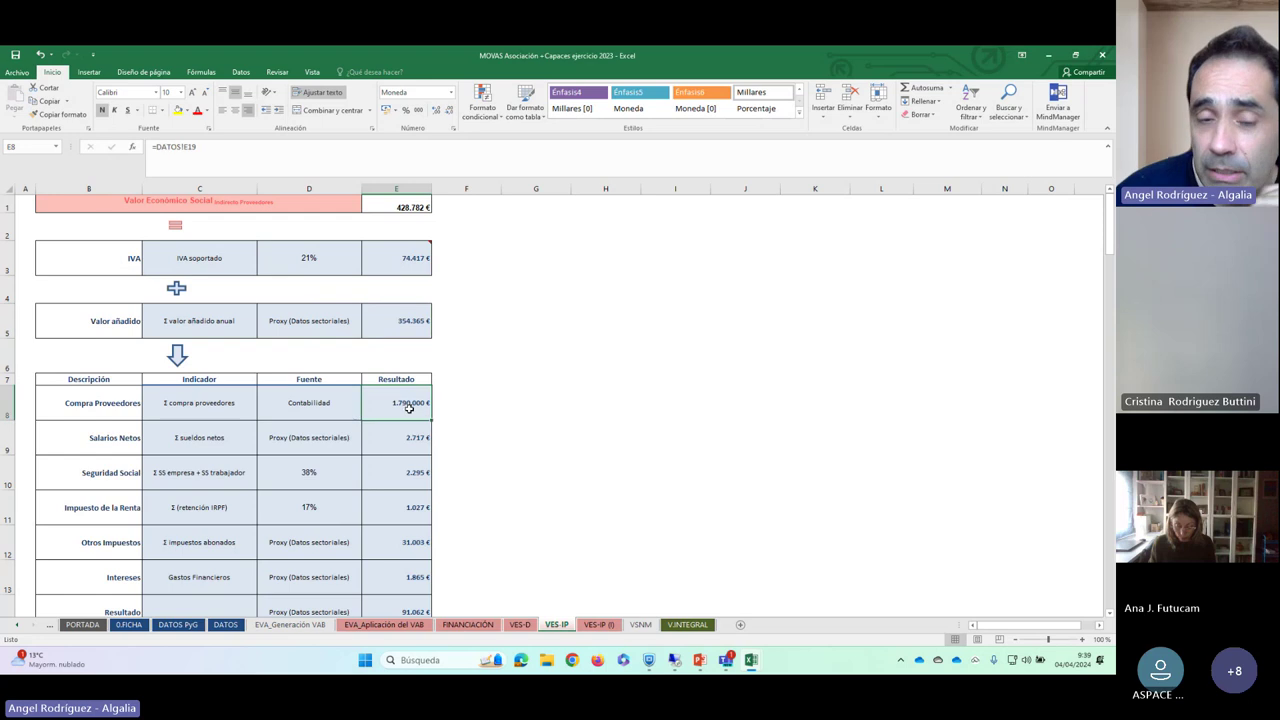
{"action": "left_click", "coordinate": [407, 321]}
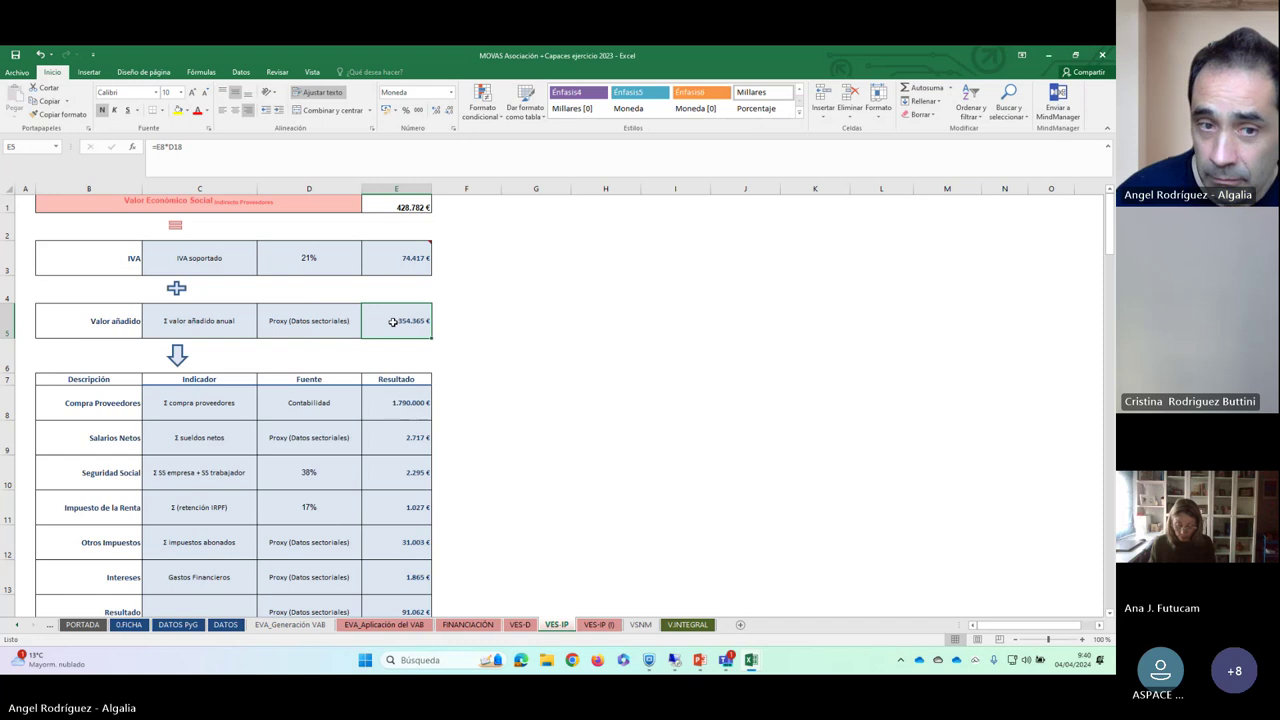
Check the IVA formula in E3 and its cell comment against the suppliers' Valor añadido in E5
{"action": "left_click", "coordinate": [395, 259]}
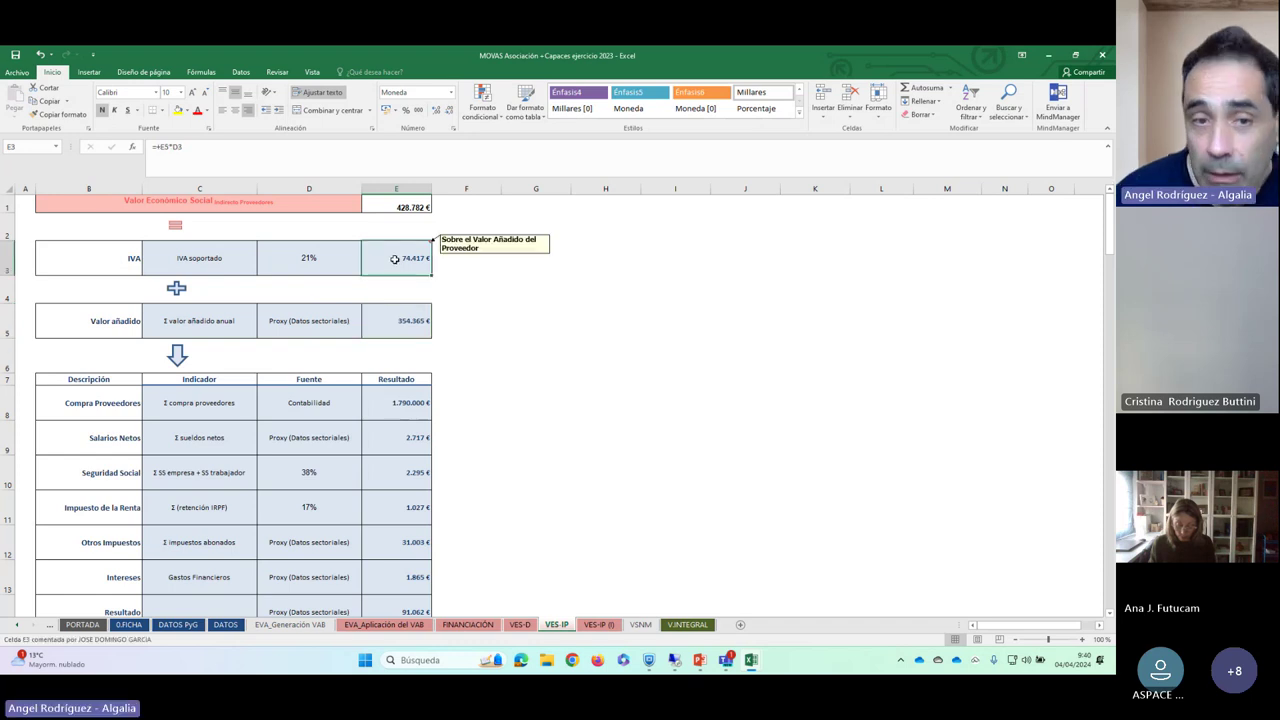
{"action": "left_click", "coordinate": [403, 326]}
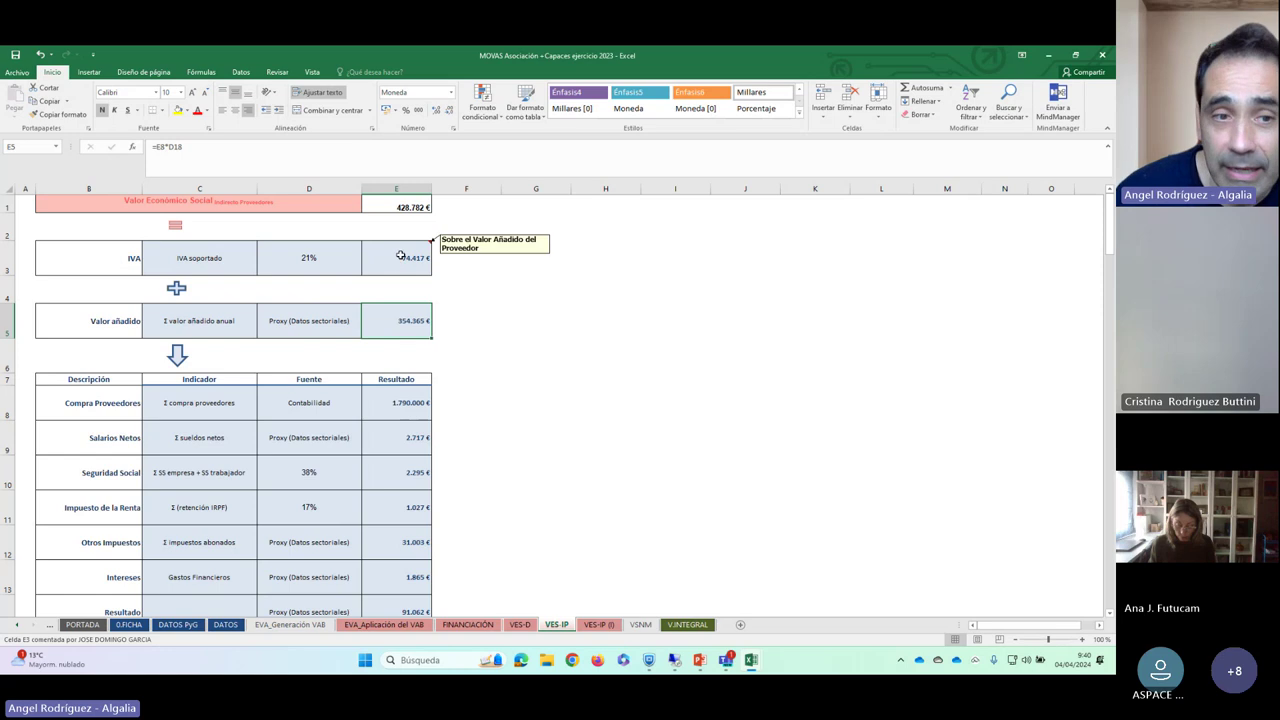
{"action": "left_click", "coordinate": [400, 256]}
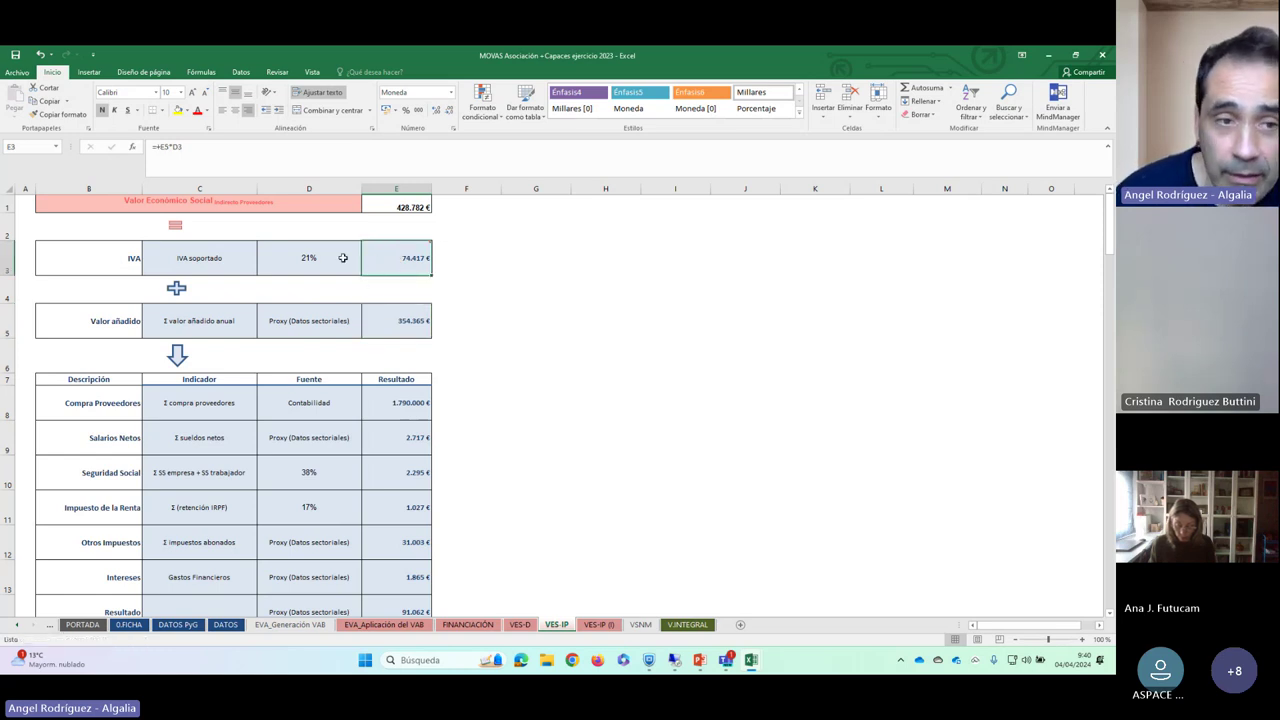
{"action": "mouse_move", "coordinate": [396, 253]}
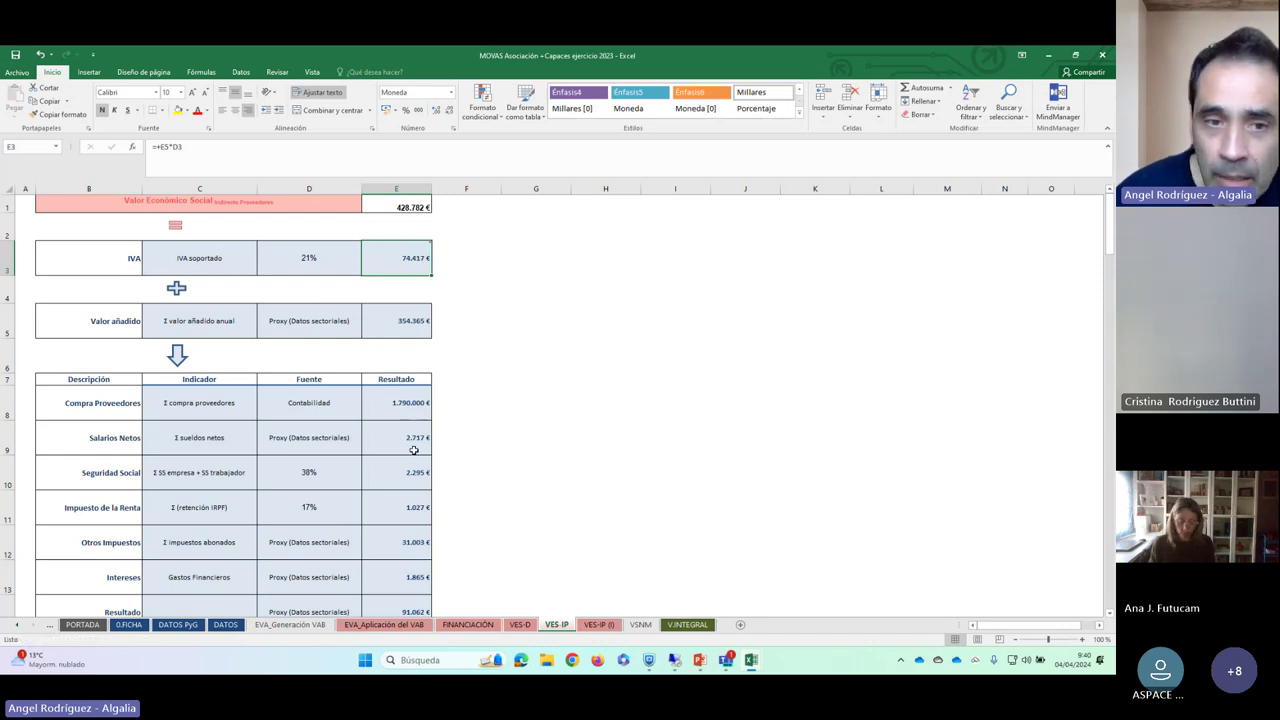
Inspect the Seguridad Social and Salarios Netos formulas in the VES-IP breakdown table
{"action": "scroll", "coordinate": [386, 460], "scroll_direction": "down", "scroll_amount": 2}
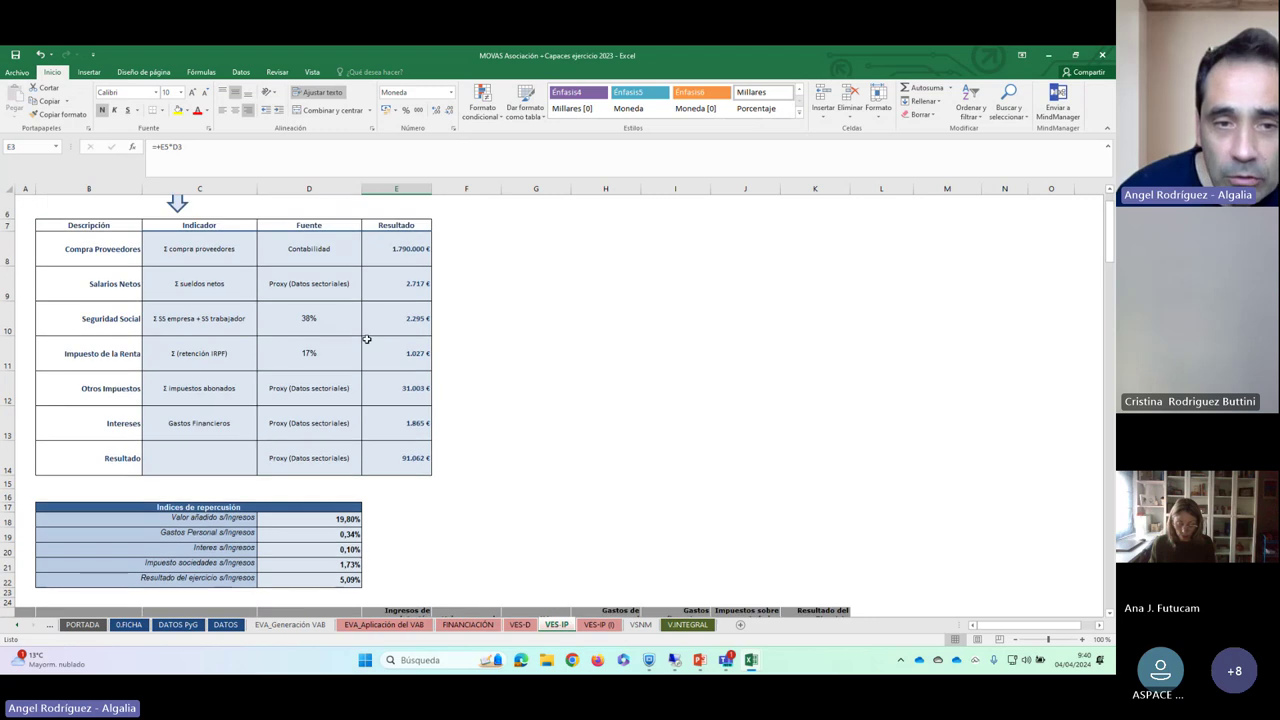
{"action": "scroll", "coordinate": [370, 330], "scroll_direction": "up", "scroll_amount": 1}
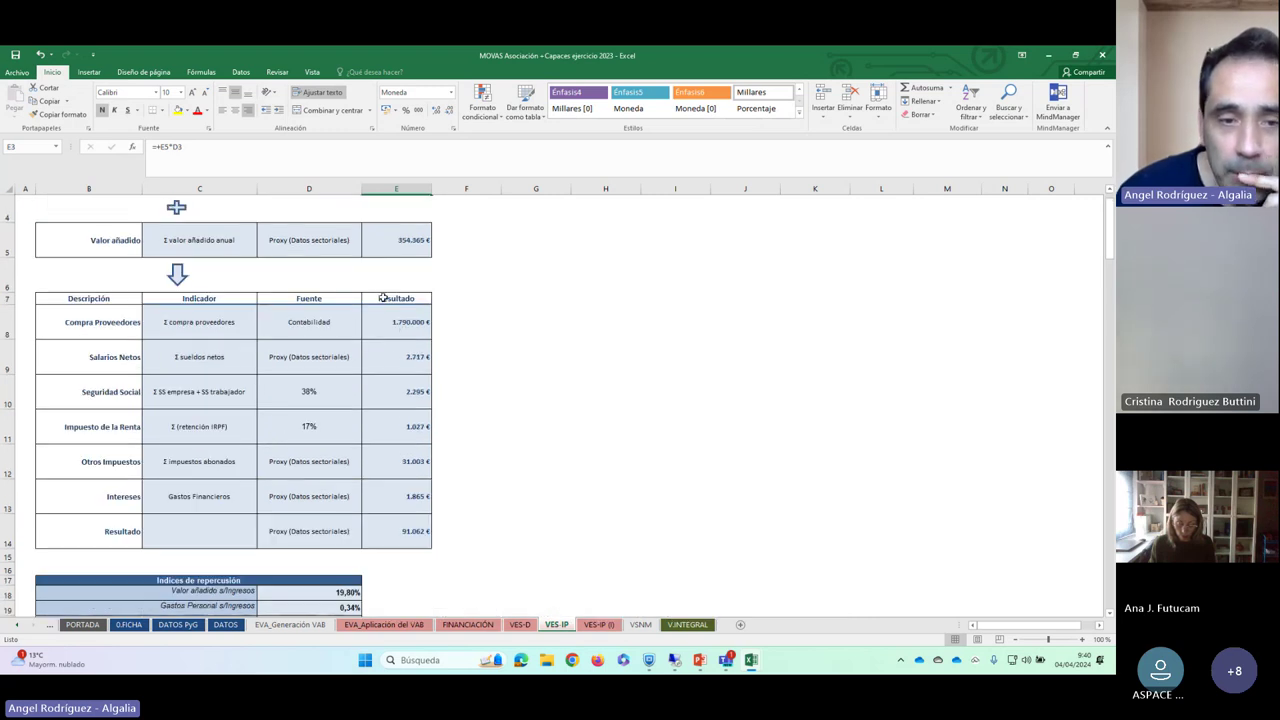
{"action": "left_click", "coordinate": [386, 363]}
{"action": "left_click", "coordinate": [400, 393]}
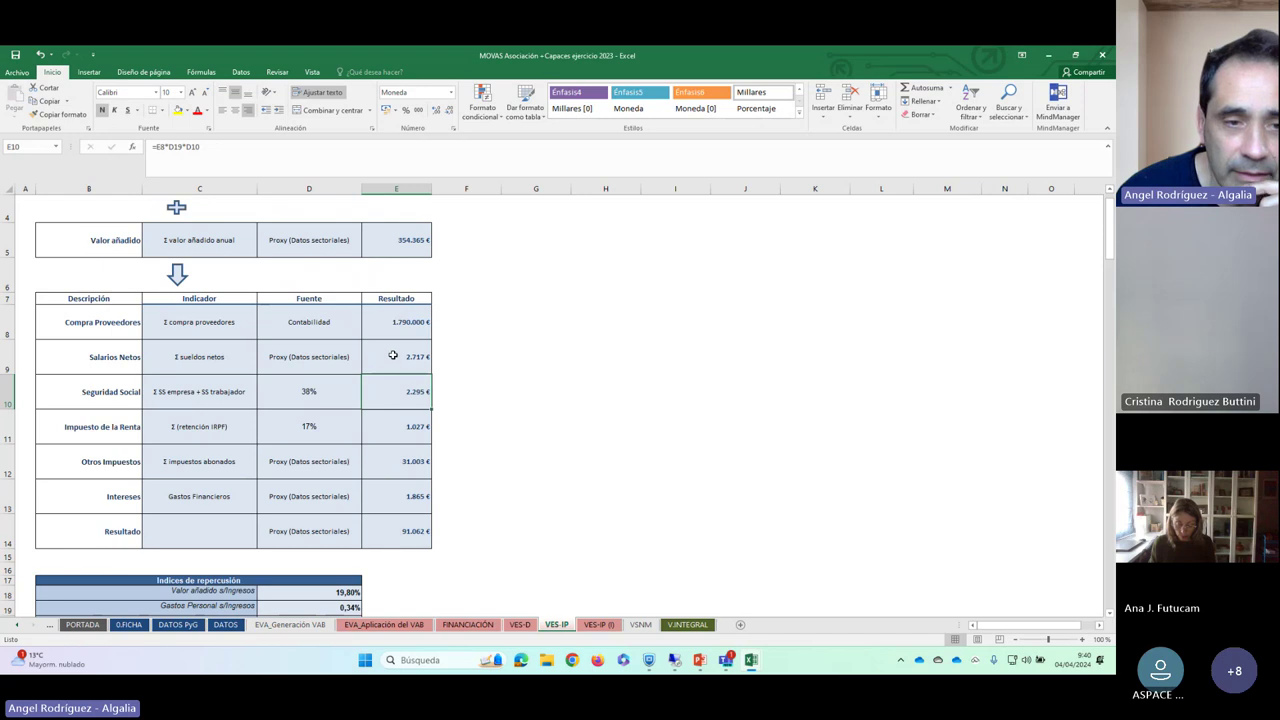
{"action": "left_click", "coordinate": [393, 355]}
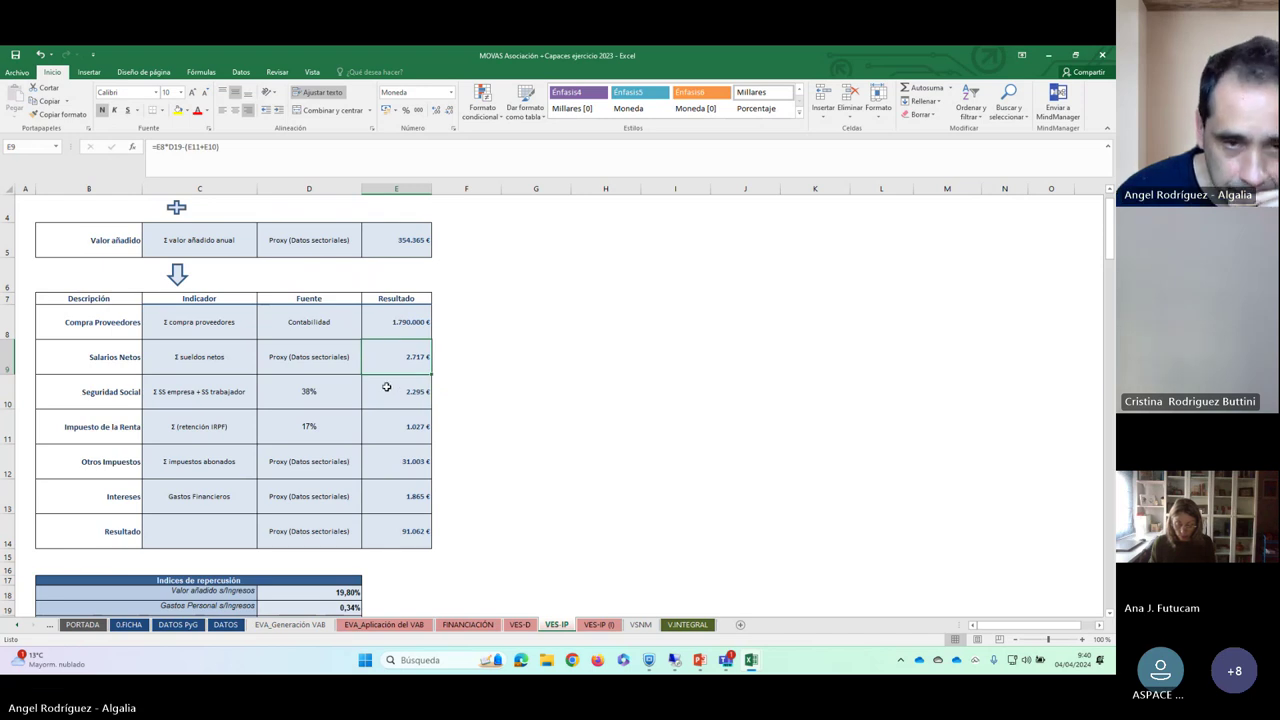
{"action": "left_click", "coordinate": [607, 380]}
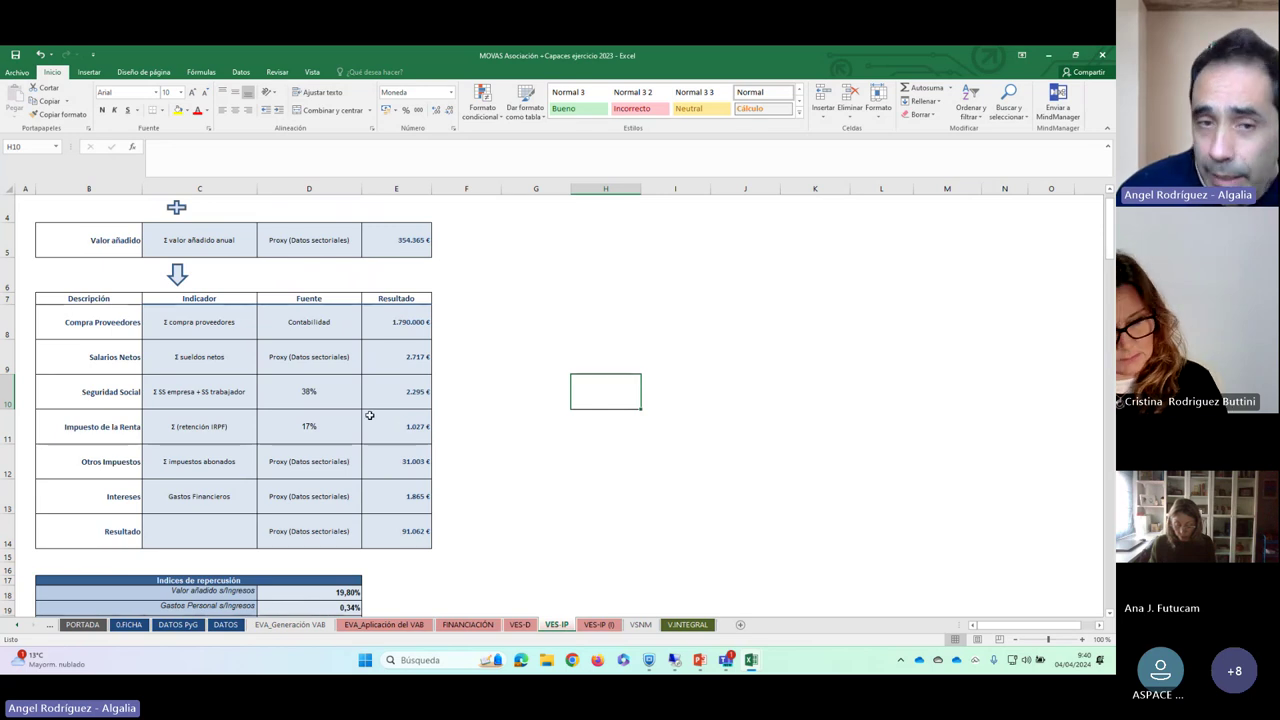
Review the IVA formula and the total supplier Valor Económico Social formula in E1 alongside the Compra Proveedores amount
{"action": "scroll", "coordinate": [368, 417], "scroll_direction": "up", "scroll_amount": 1}
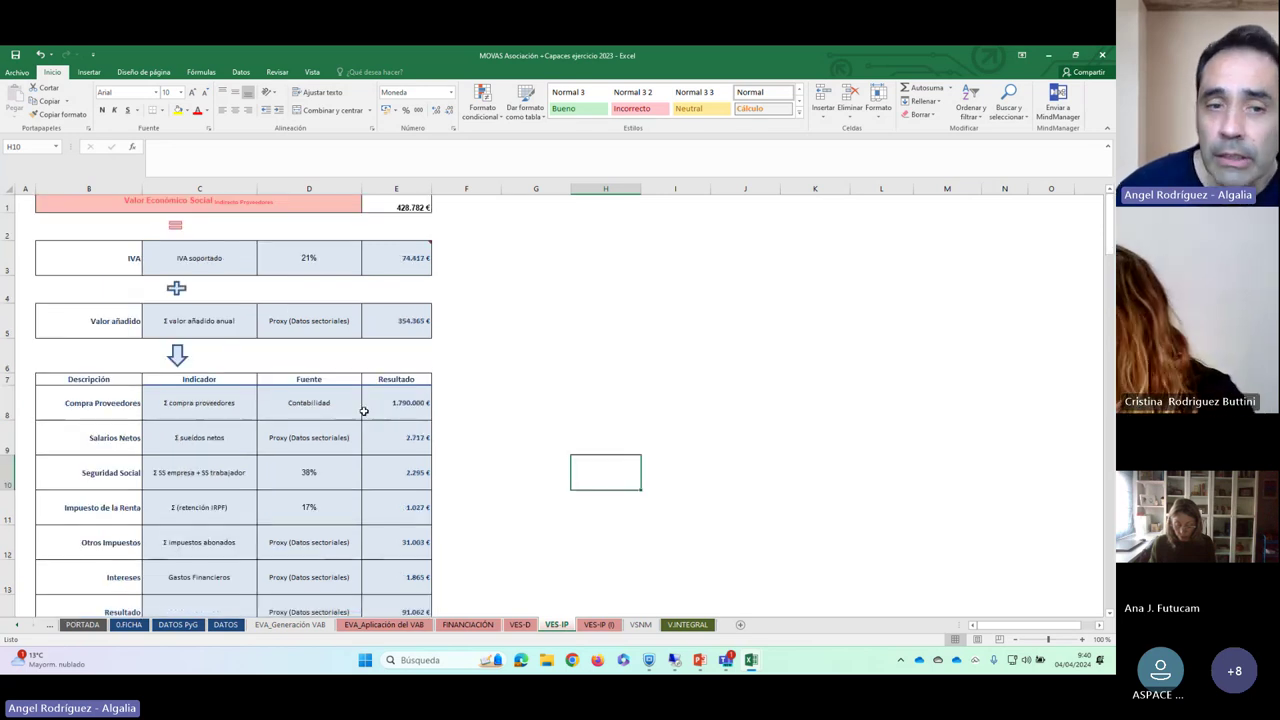
{"action": "left_click", "coordinate": [411, 257]}
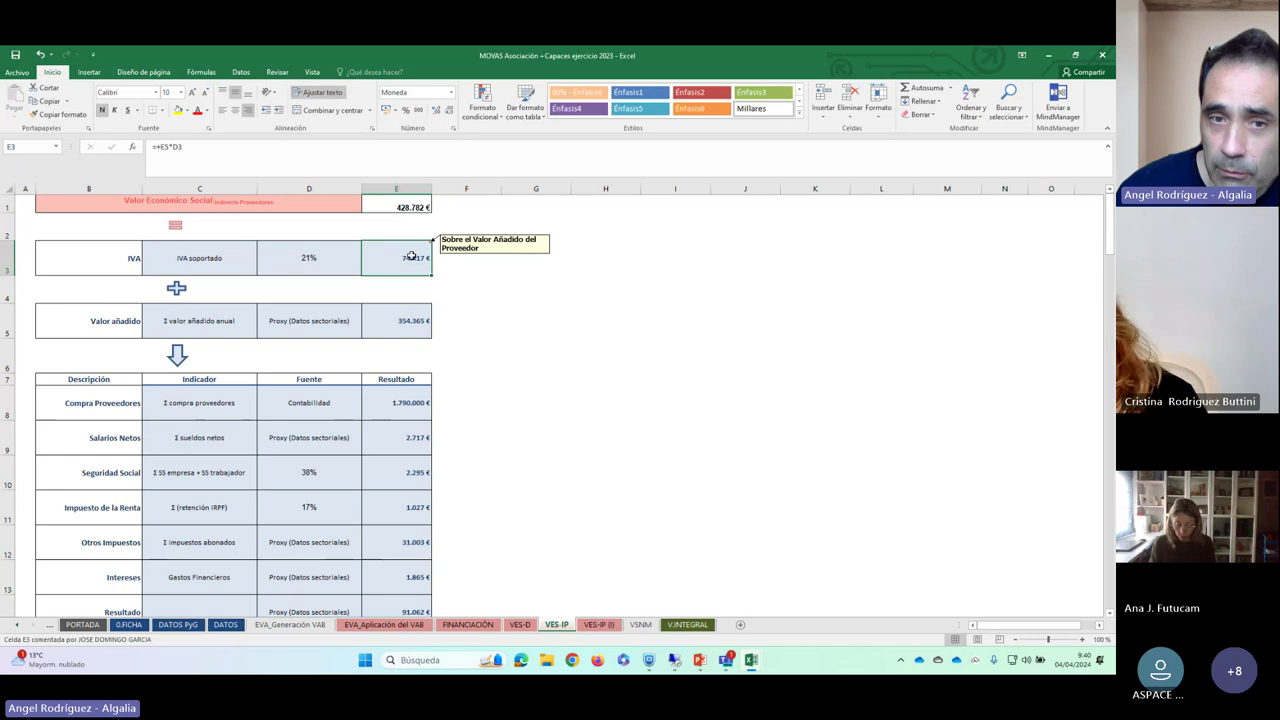
{"action": "left_click", "coordinate": [401, 207]}
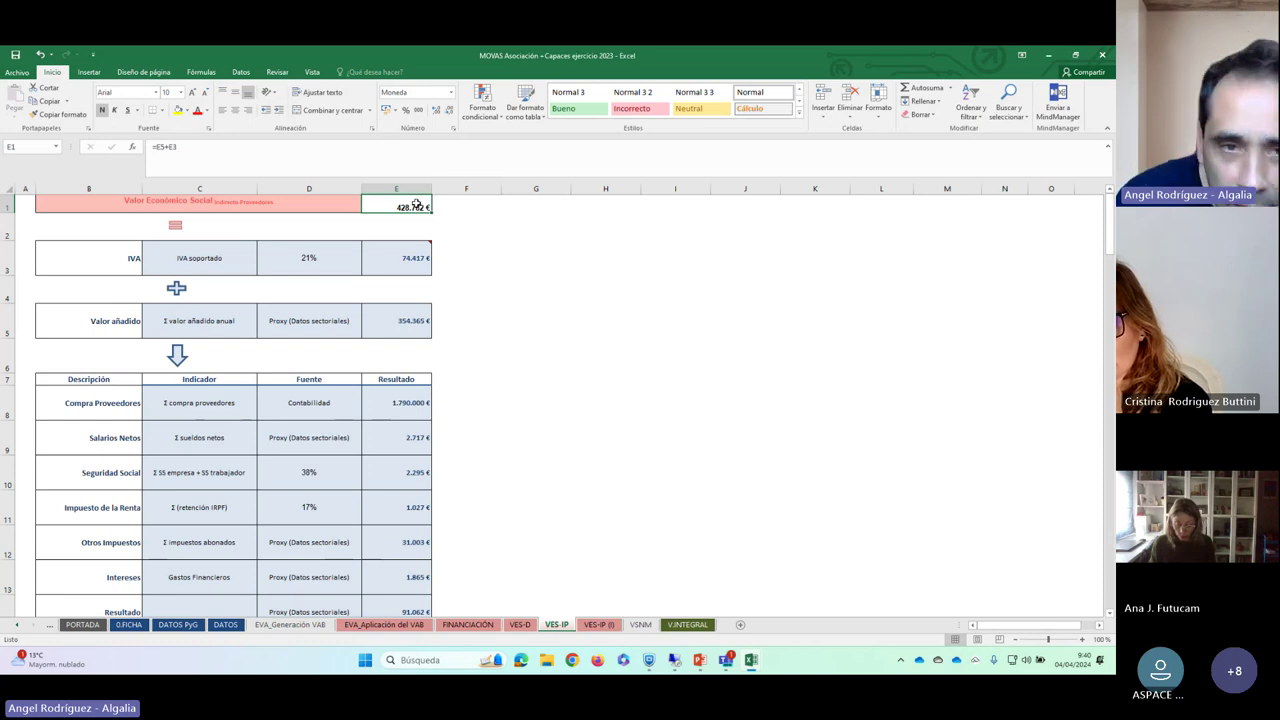
{"action": "left_click", "coordinate": [487, 203]}
{"action": "left_click", "coordinate": [393, 402]}
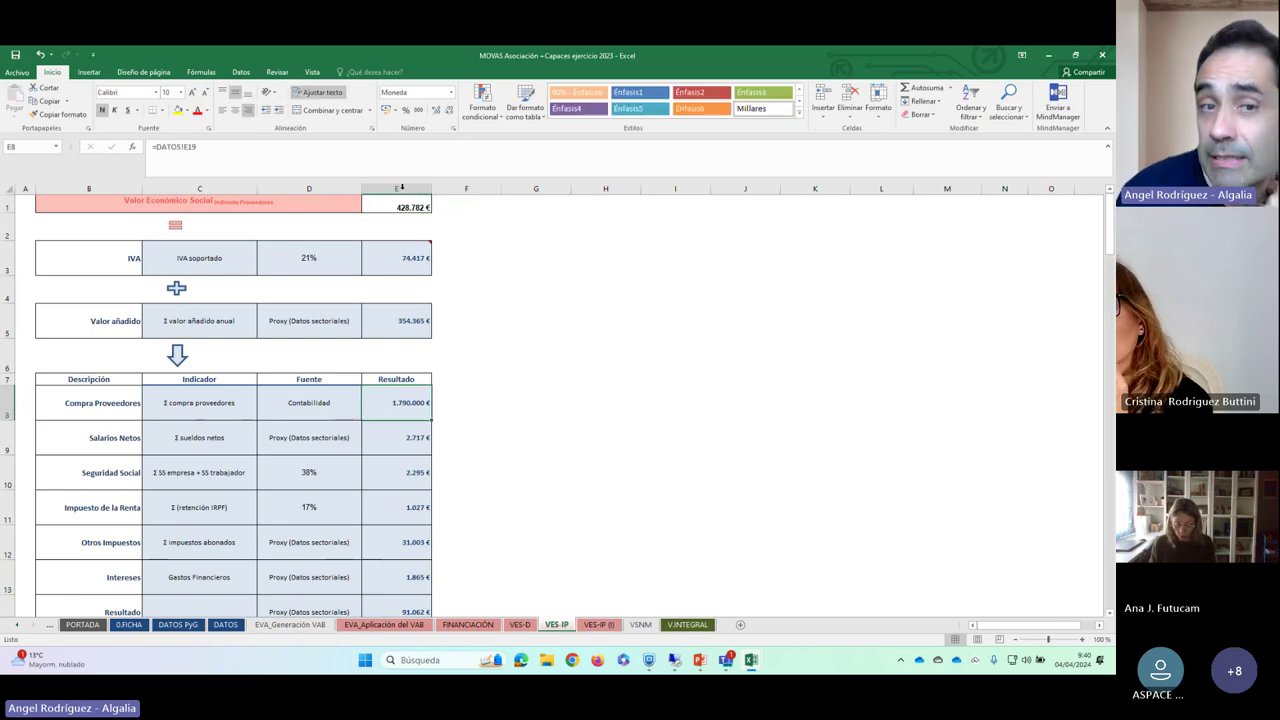
{"action": "left_click", "coordinate": [458, 204]}
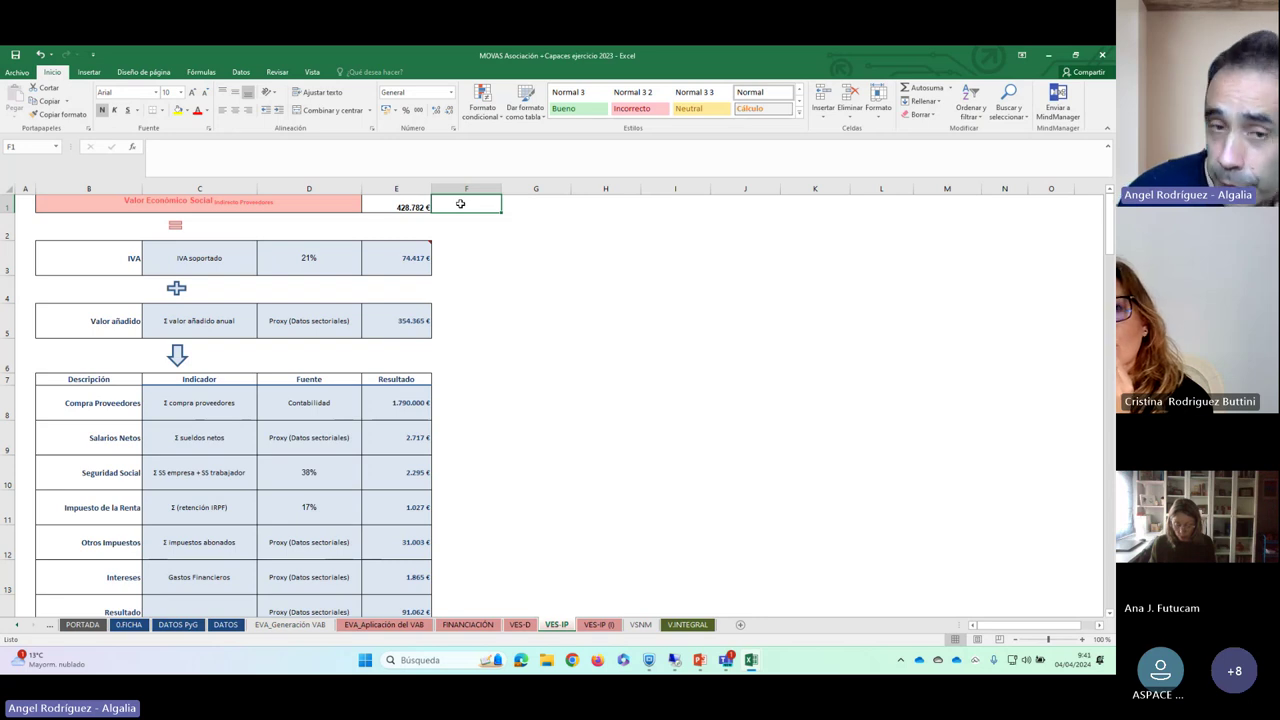
{"action": "left_click", "coordinate": [401, 205]}
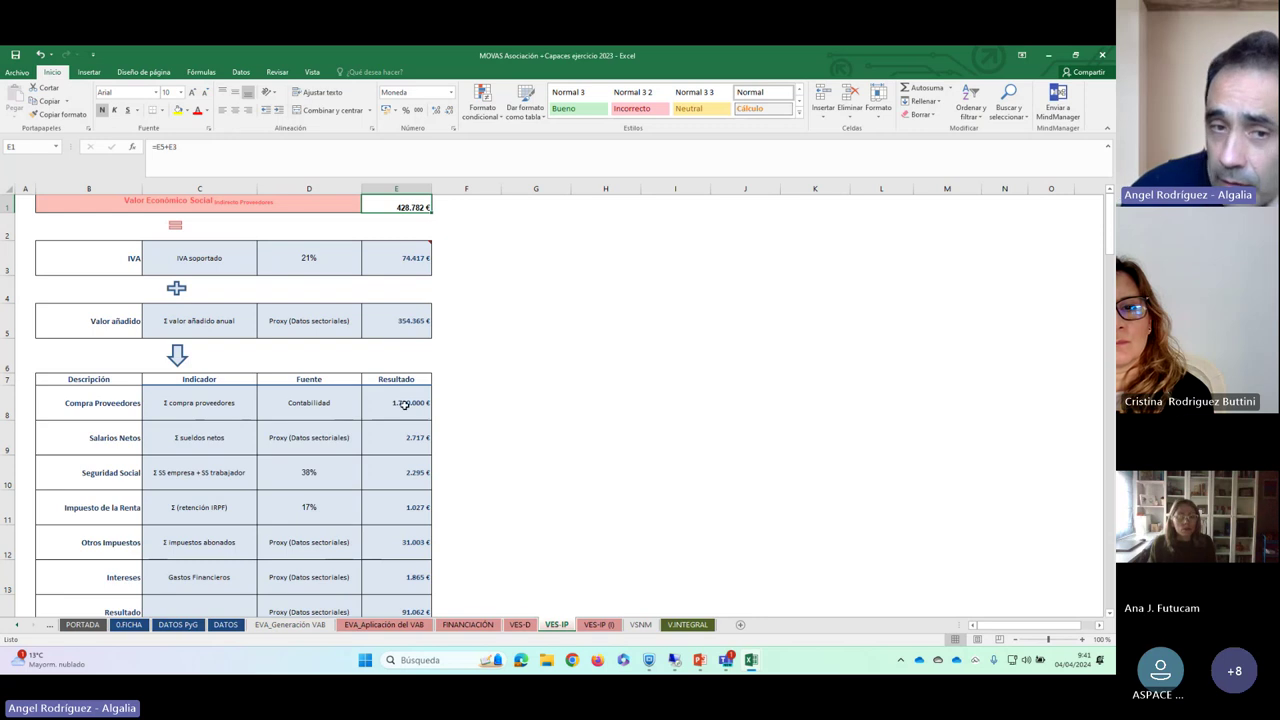
On the VES-IP (I) sheet, review the investment supplier table and select the Índices de repercusión values in D18 to D22
{"action": "left_click", "coordinate": [600, 625]}
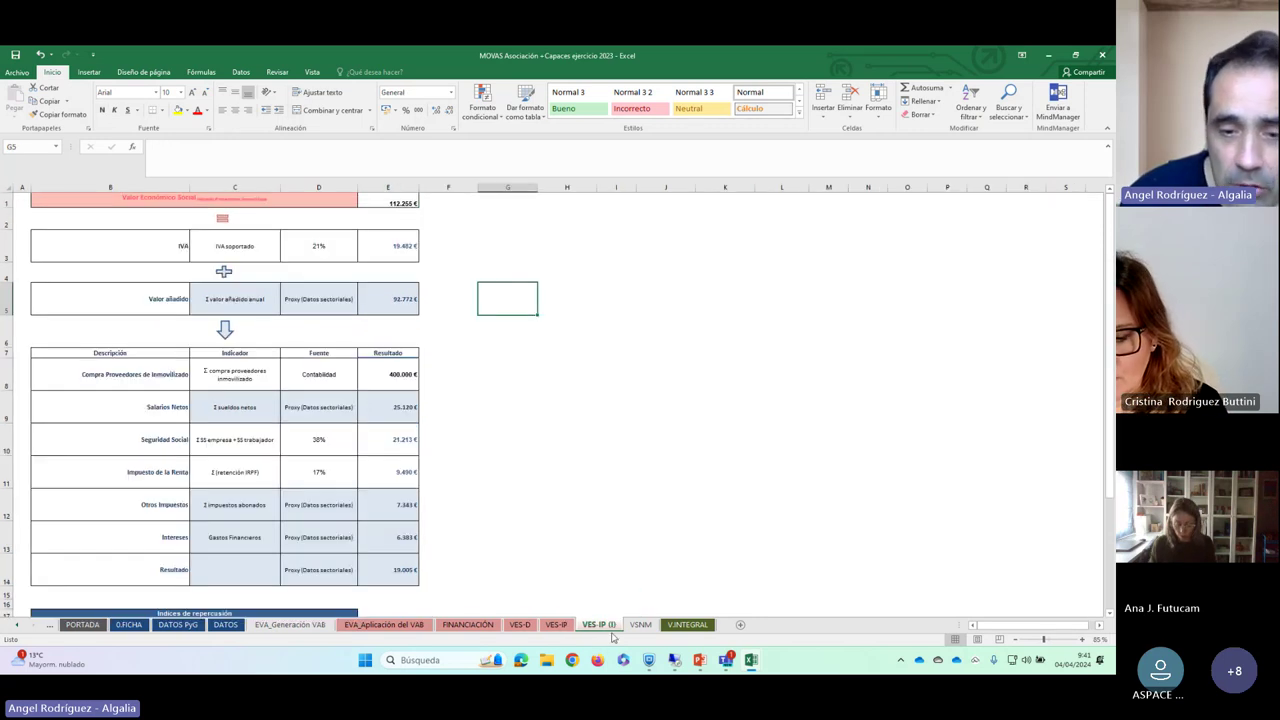
{"action": "scroll", "coordinate": [300, 400], "scroll_direction": "down", "scroll_amount": 8}
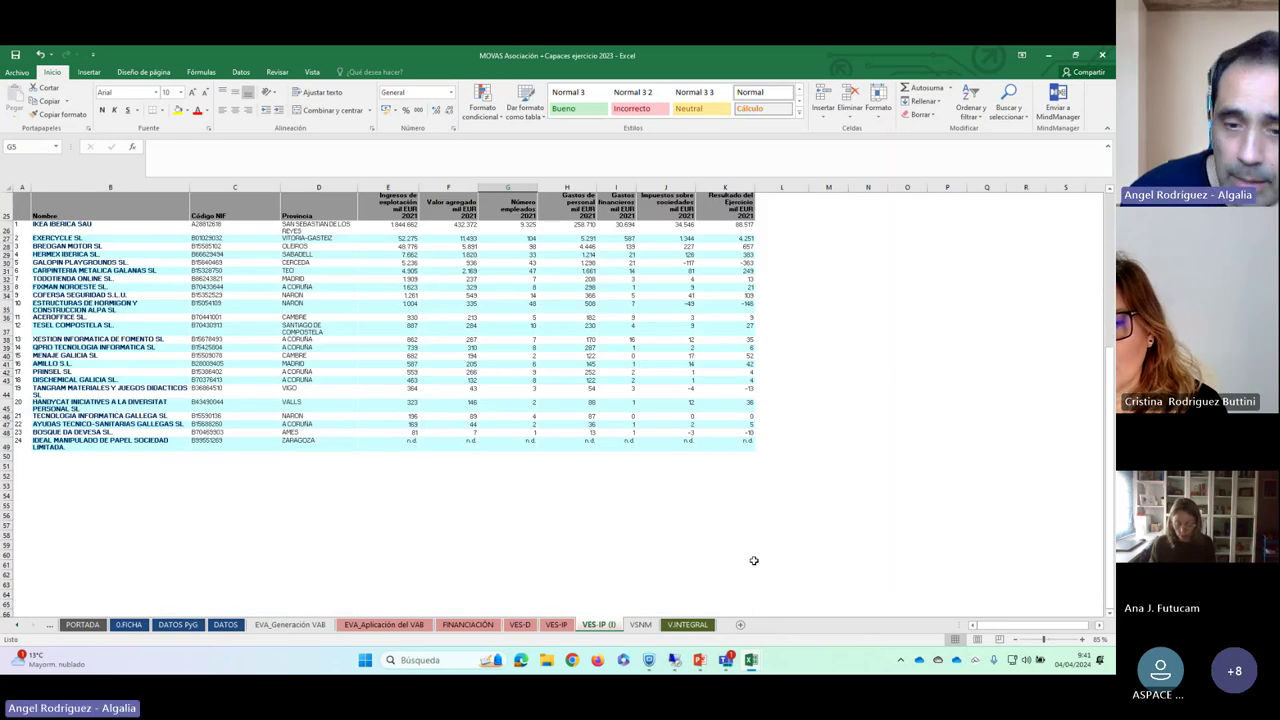
{"action": "scroll", "coordinate": [328, 286], "scroll_direction": "up", "scroll_amount": 6}
{"action": "scroll", "coordinate": [320, 400], "scroll_direction": "down", "scroll_amount": 2}
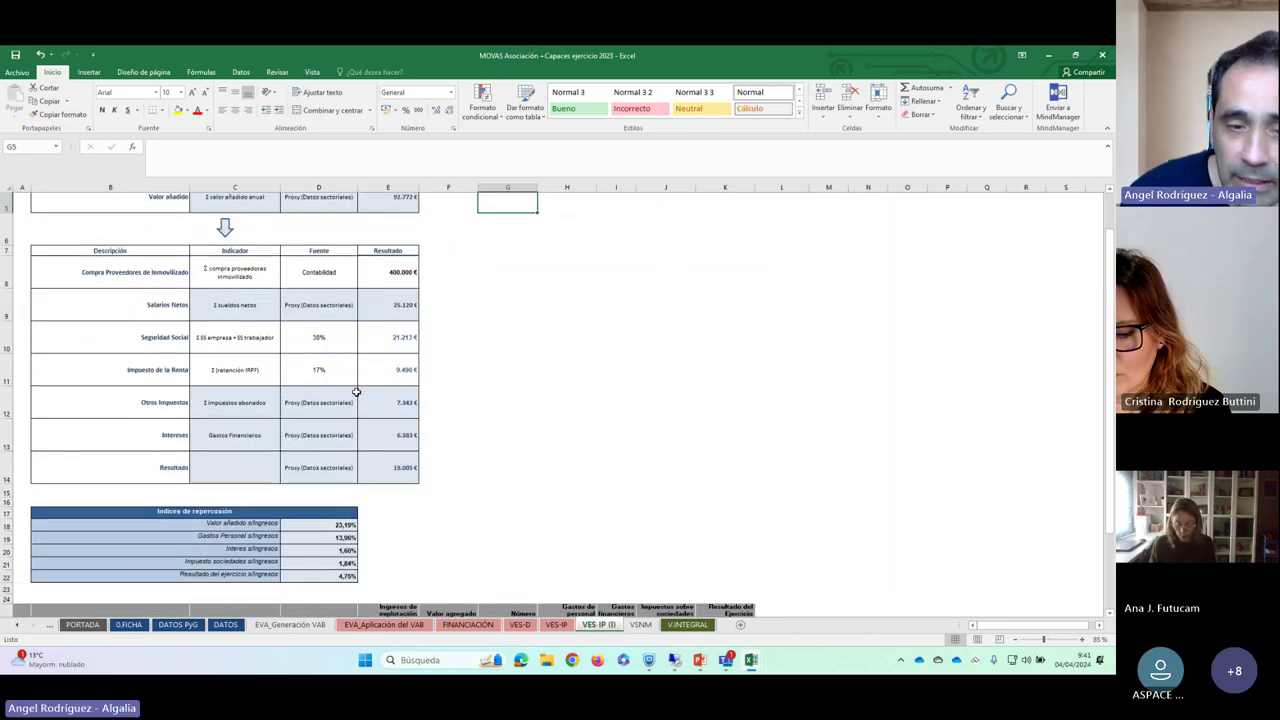
{"action": "left_click_drag", "start_coordinate": [314, 395], "coordinate": [313, 455]}
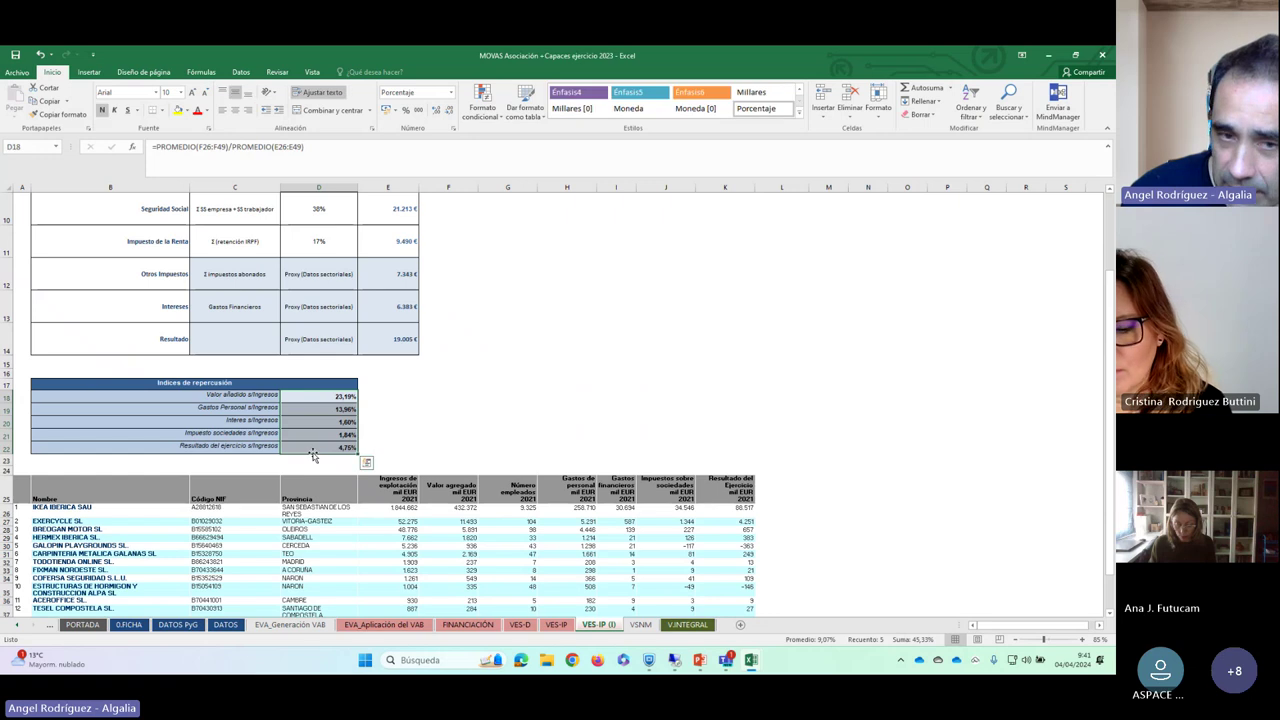
{"action": "left_click", "coordinate": [466, 383]}
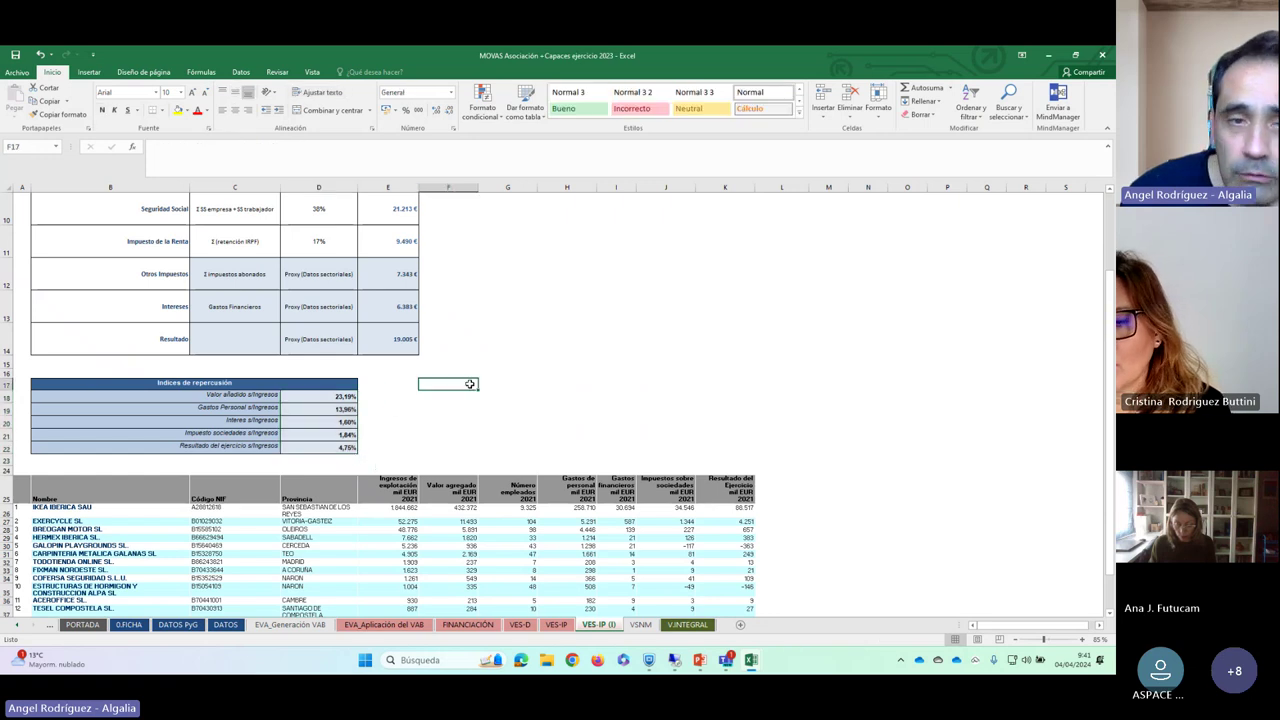
Inspect the Compra Proveedores de Inmovilizado row, then the Valor añadido and IVA formulas on the VES-IP (I) sheet
{"action": "scroll", "coordinate": [526, 369], "scroll_direction": "up", "scroll_amount": 3}
{"action": "left_click", "coordinate": [234, 376]}
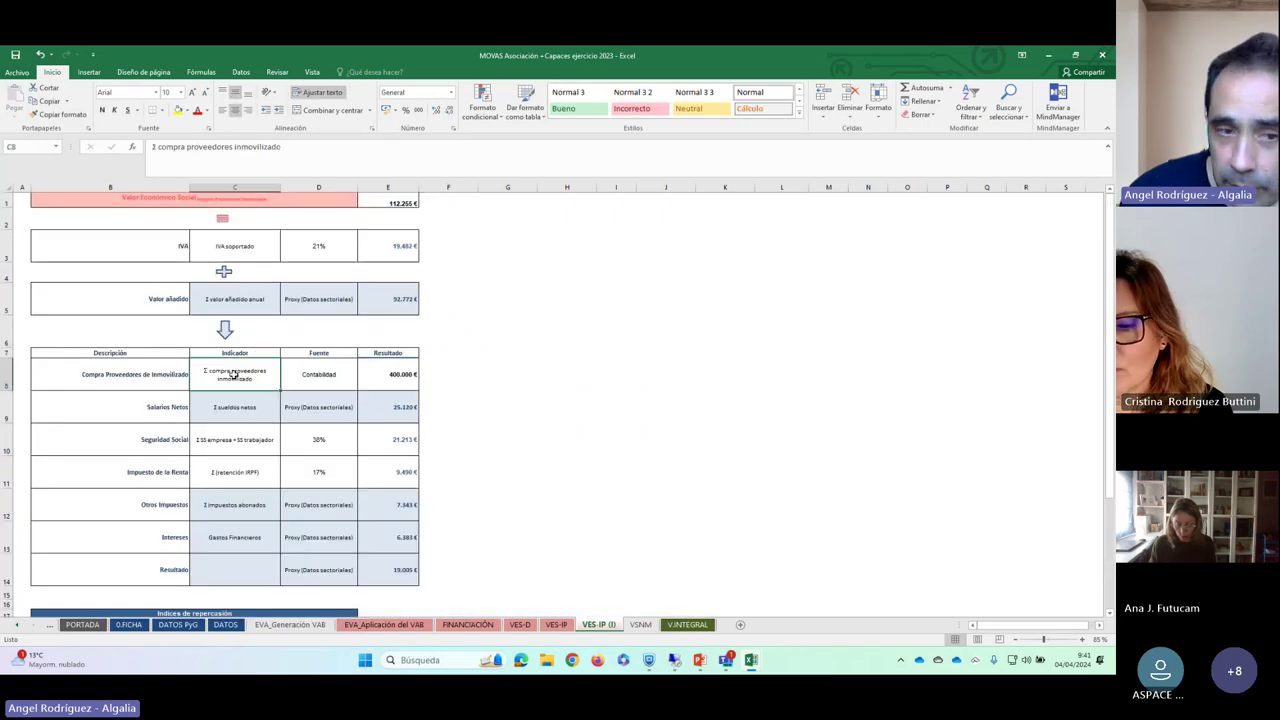
{"action": "left_click", "coordinate": [400, 374]}
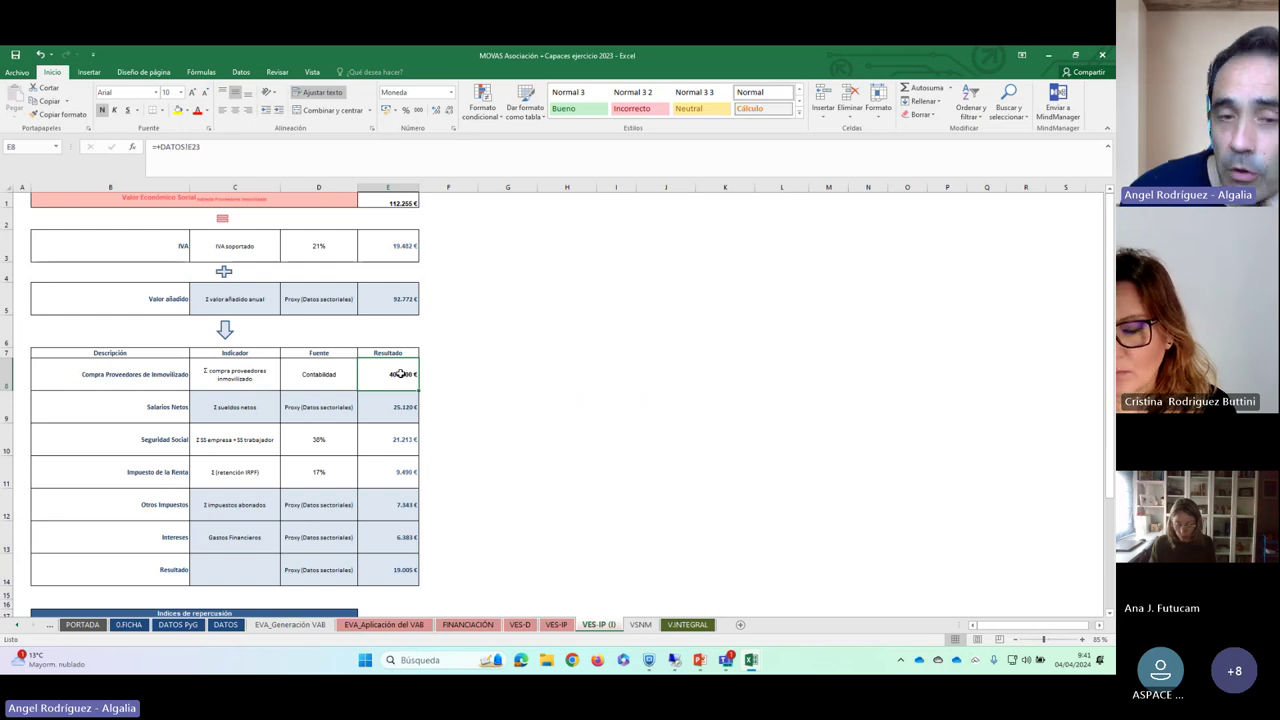
{"action": "left_click", "coordinate": [390, 297]}
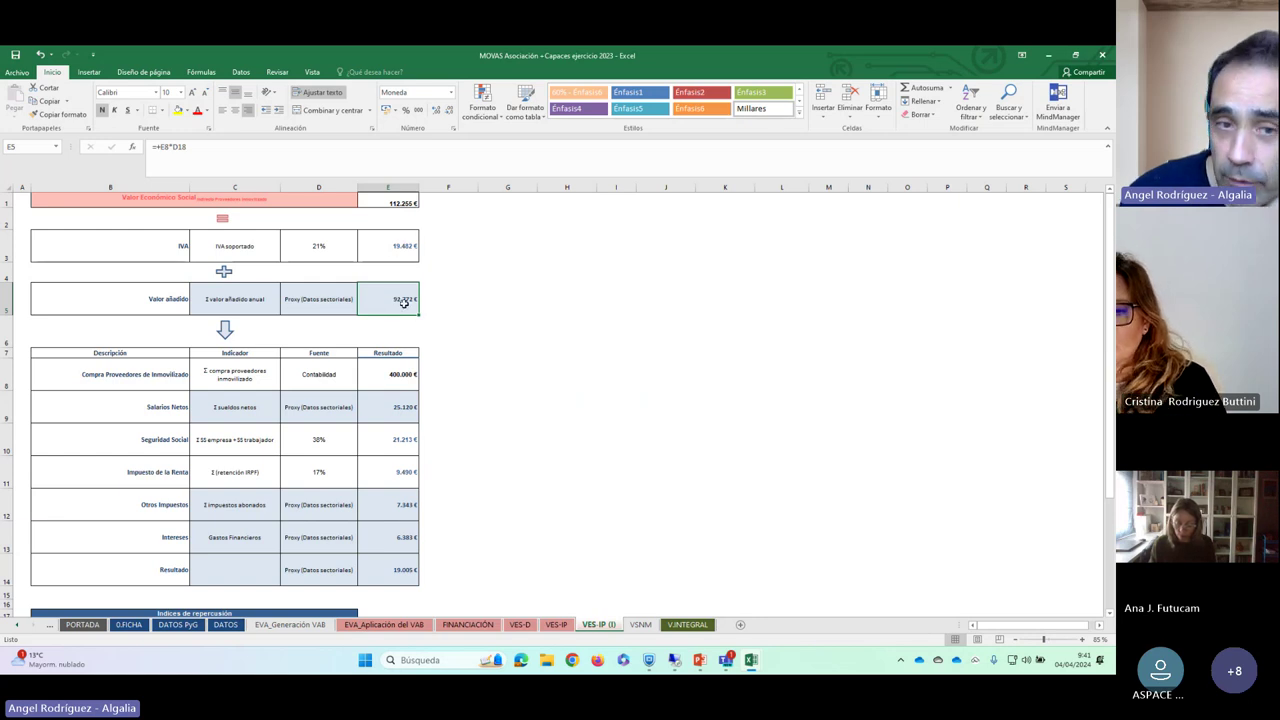
{"action": "left_click", "coordinate": [400, 248]}
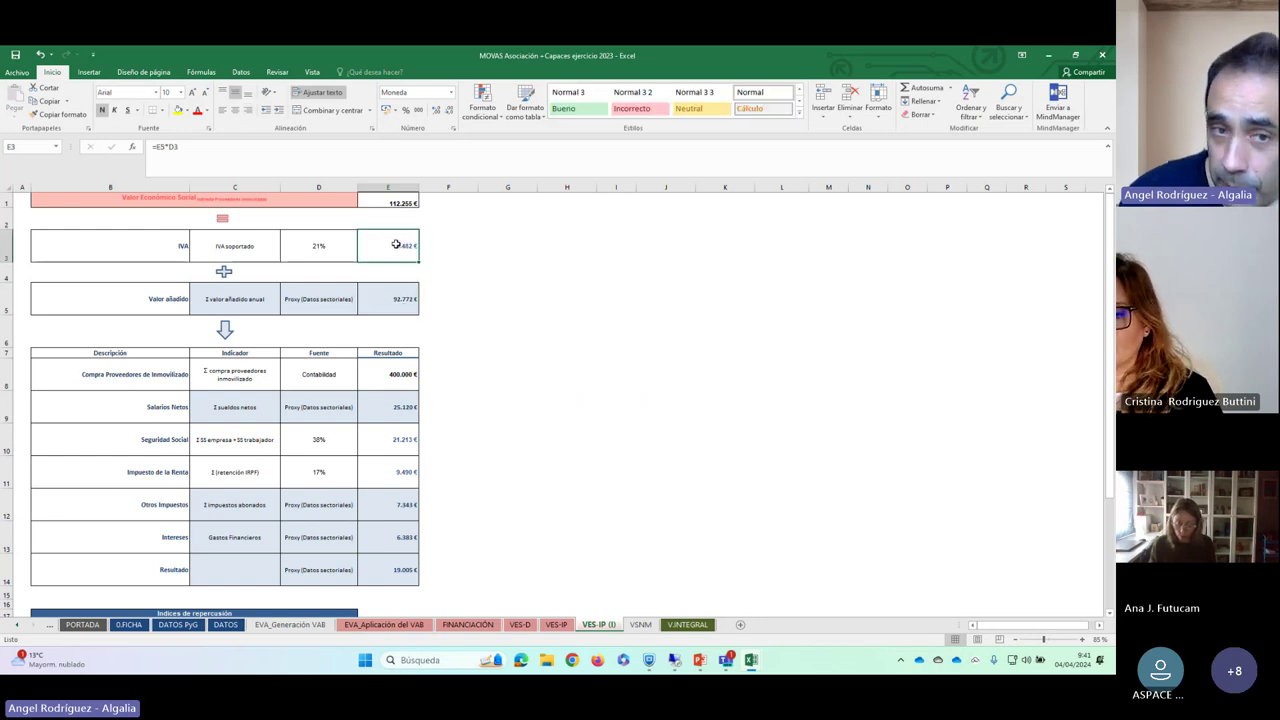
Review the Valor añadido and Salarios Netos formulas, then select the breakdown results from Salarios Netos to Resultado in E9 to E14
{"action": "left_click", "coordinate": [397, 301]}
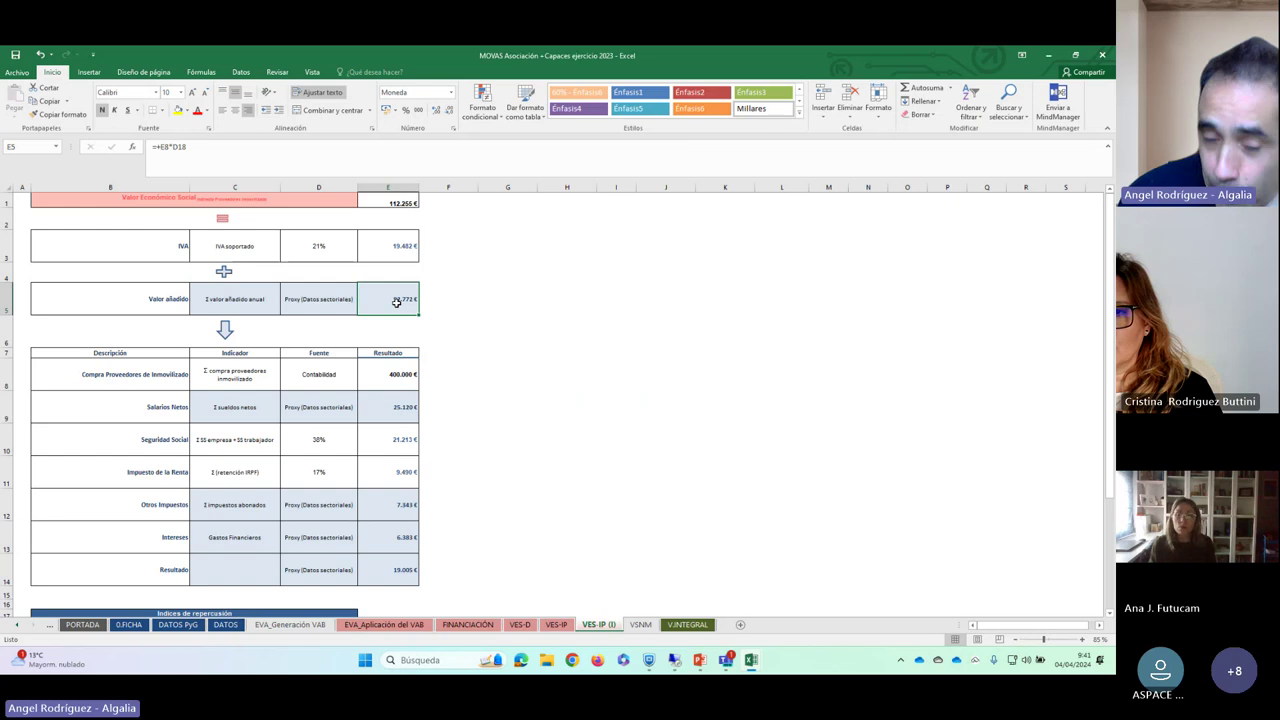
{"action": "left_click", "coordinate": [399, 402]}
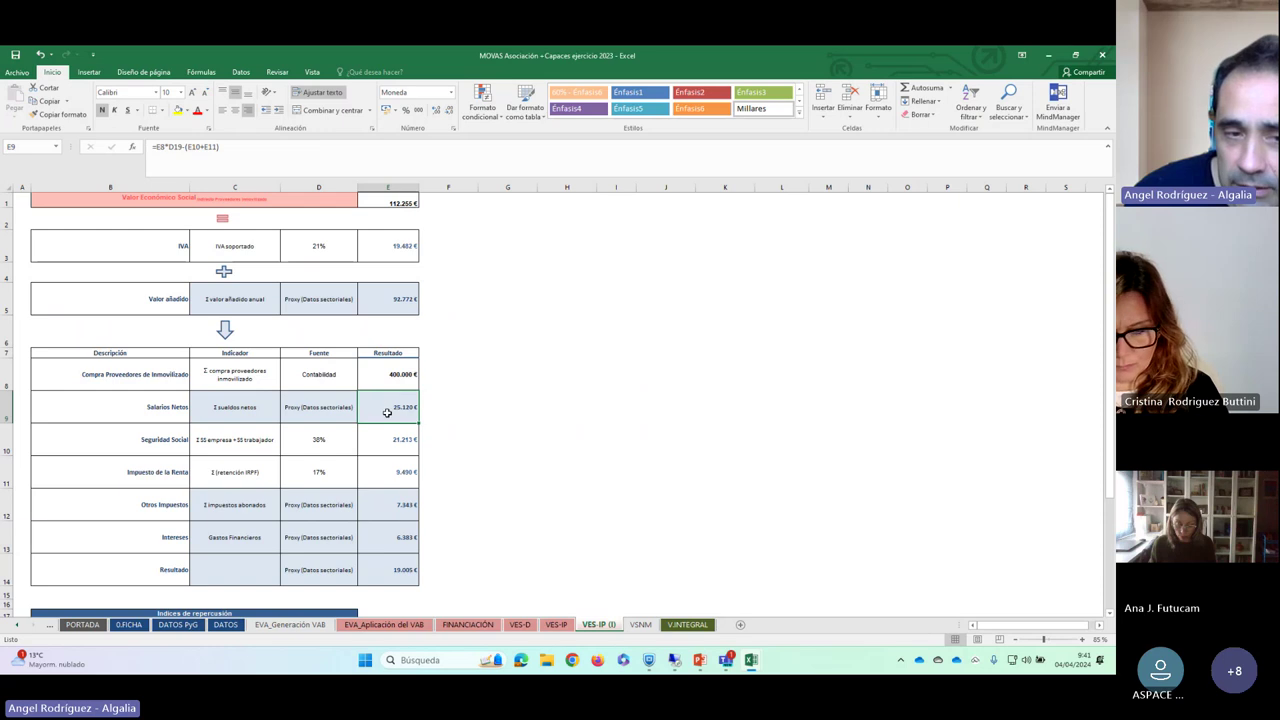
{"action": "left_click_drag", "start_coordinate": [387, 413], "coordinate": [425, 592]}
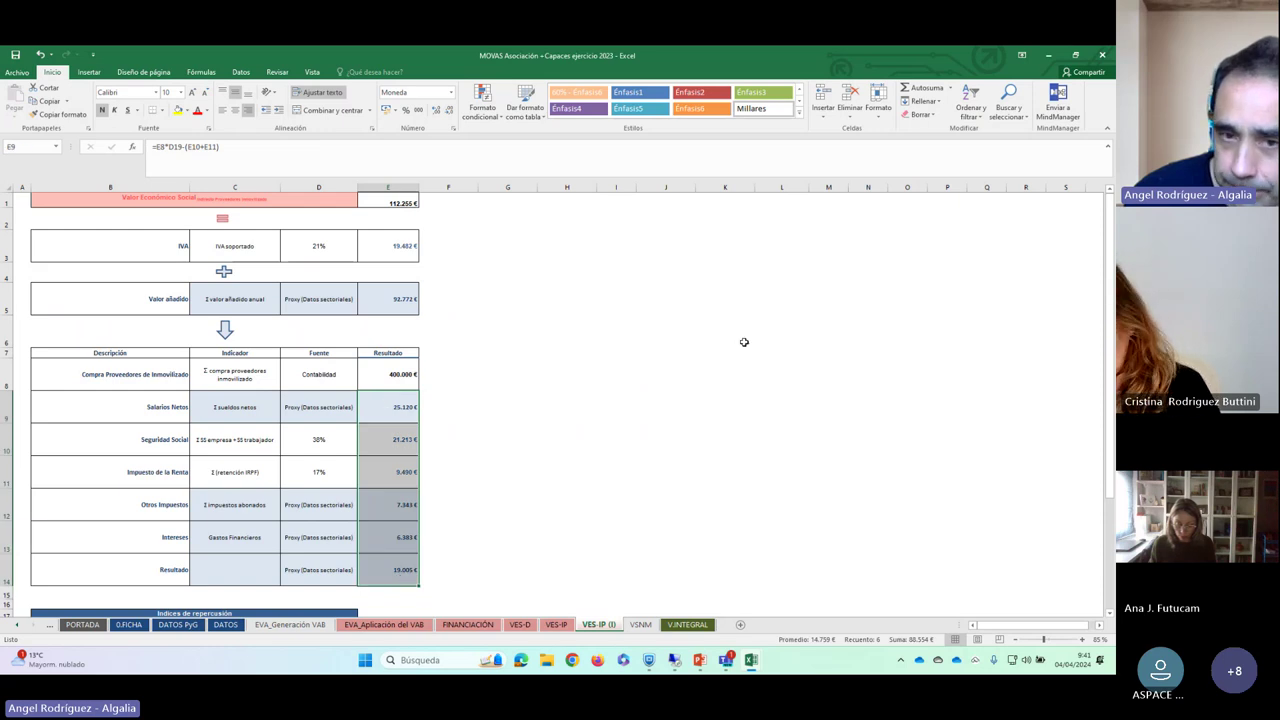
{"action": "left_click", "coordinate": [603, 292]}
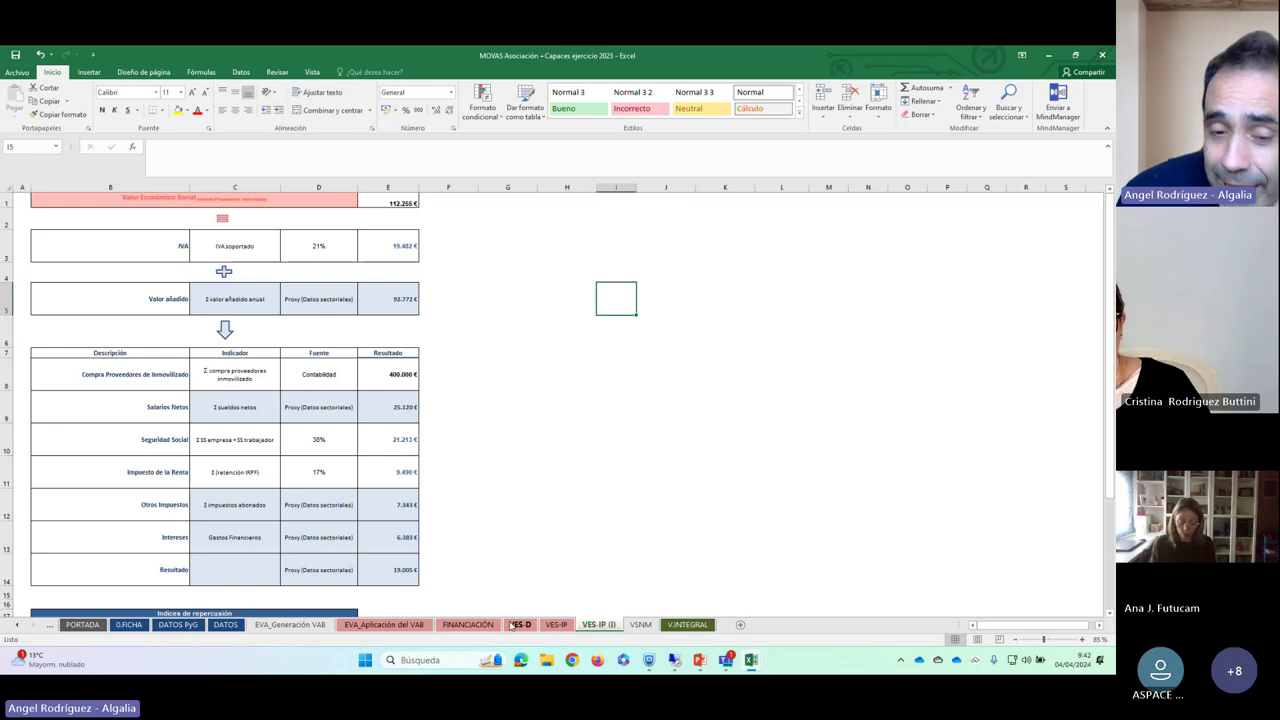
On the V.INTEGRAL sheet, review the Impacto directo de la actividad económica row across the stakeholder groups
{"action": "left_click", "coordinate": [688, 625]}
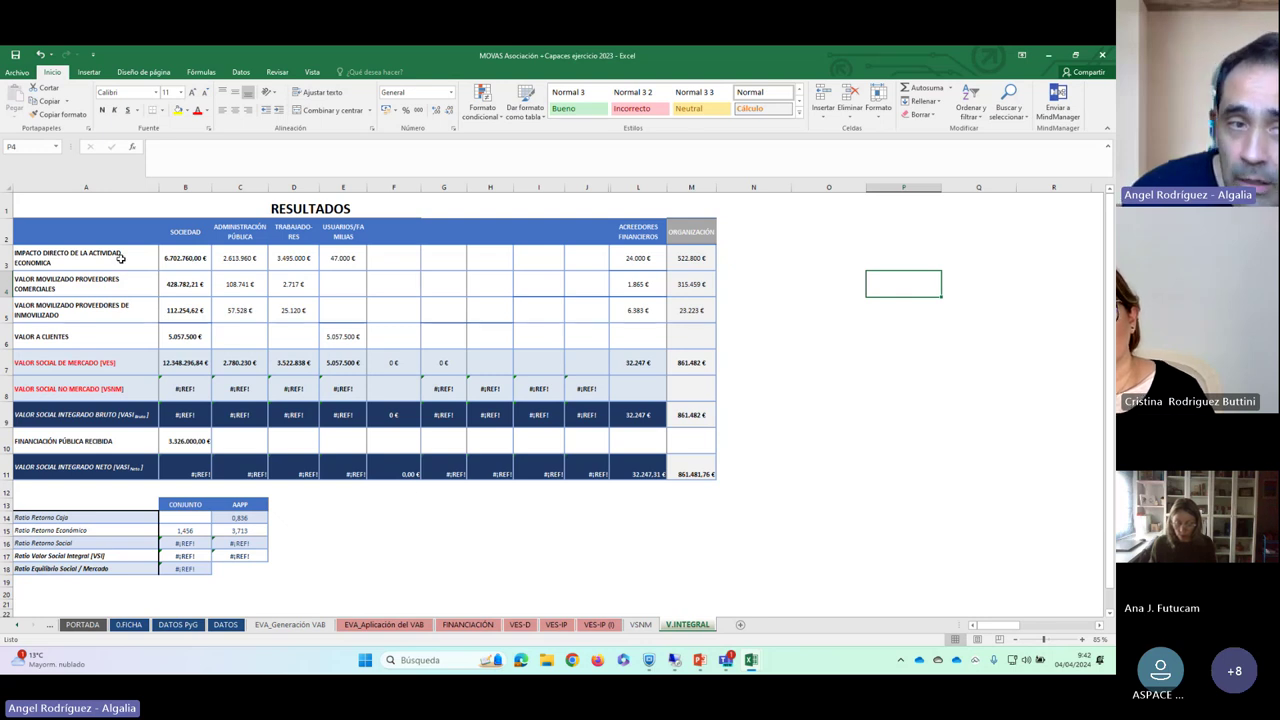
{"action": "left_click", "coordinate": [180, 258]}
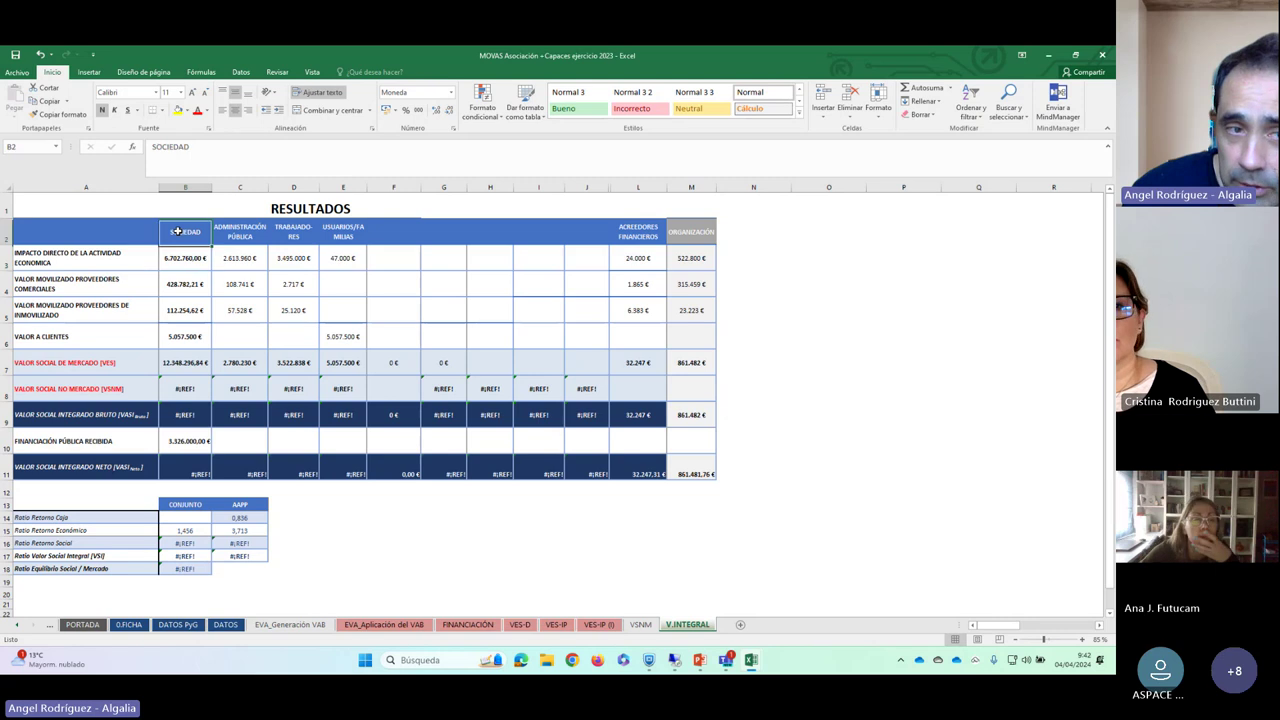
{"action": "left_click", "coordinate": [255, 260]}
{"action": "left_click", "coordinate": [300, 258]}
{"action": "left_click", "coordinate": [340, 258]}
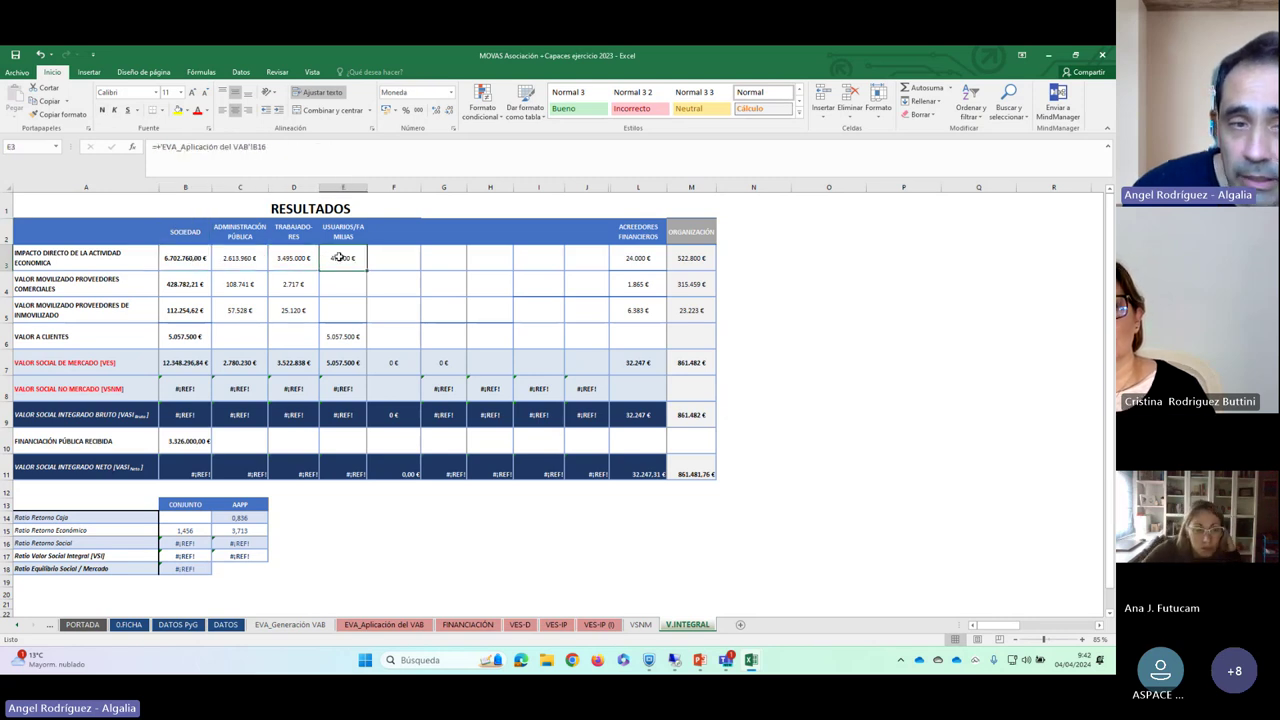
{"action": "left_click", "coordinate": [251, 258]}
{"action": "left_click", "coordinate": [290, 258]}
{"action": "left_click", "coordinate": [328, 259]}
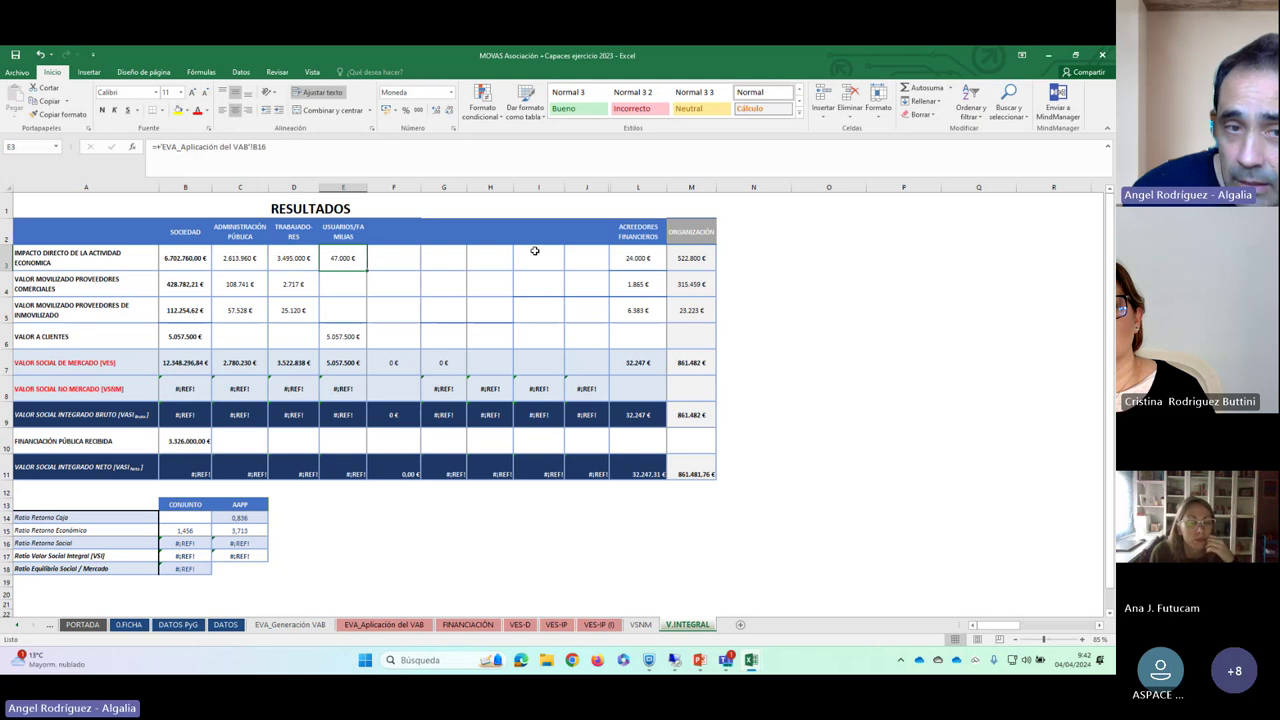
{"action": "left_click", "coordinate": [645, 258]}
{"action": "left_click", "coordinate": [228, 260]}
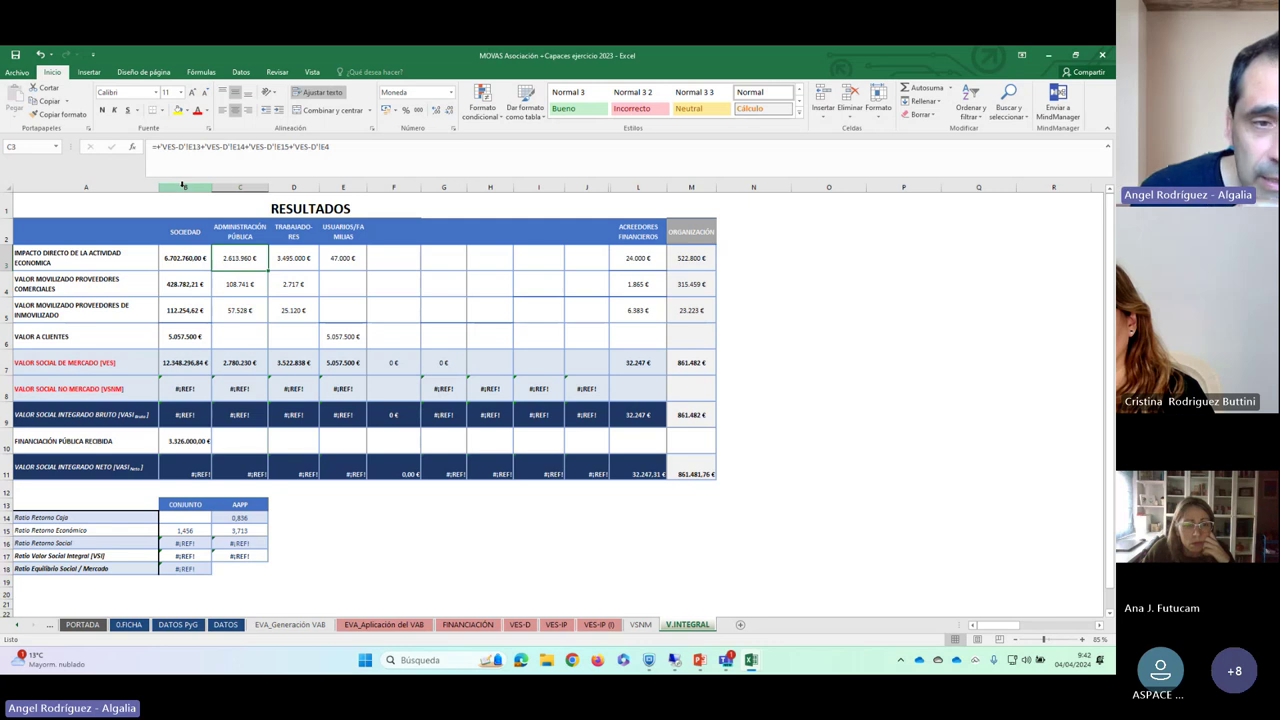
Highlight the Administración Pública, Trabajadores, Usuarios/Familias, Acreedores Financieros and Organización columns of the RESULTADOS table
{"action": "left_click", "coordinate": [242, 186]}
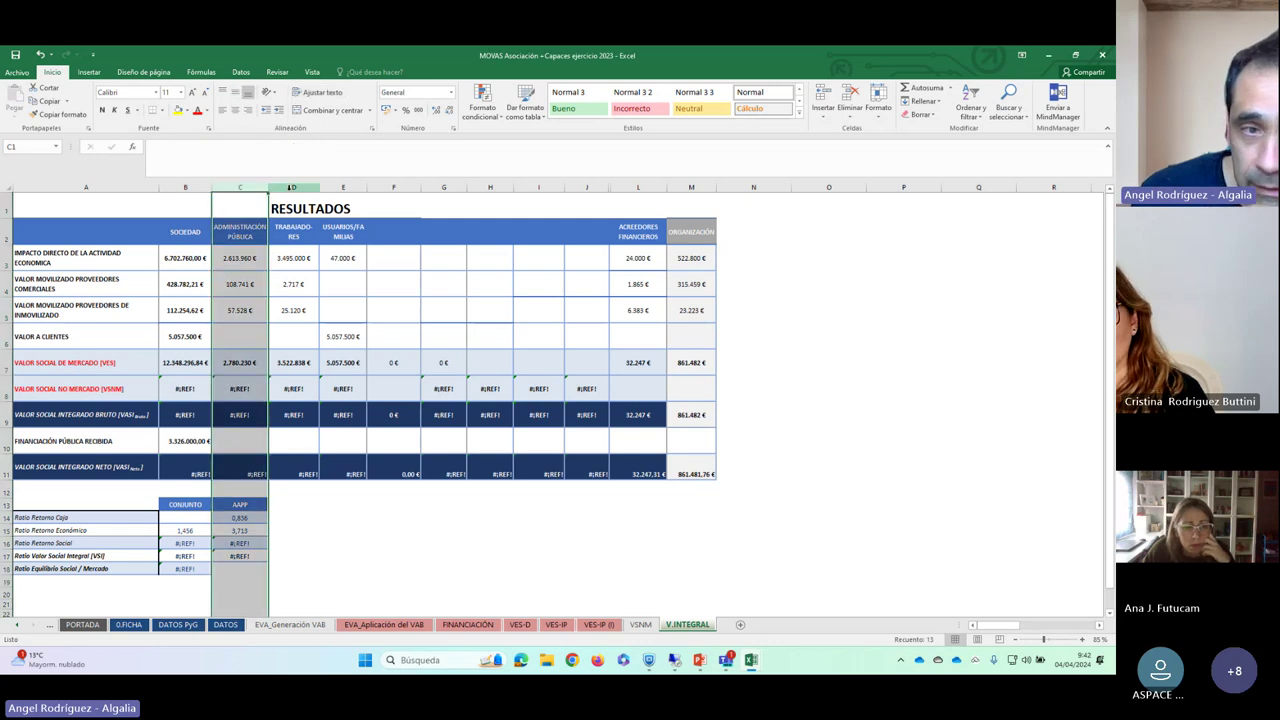
{"action": "left_click", "coordinate": [293, 186]}
{"action": "left_click", "coordinate": [346, 186]}
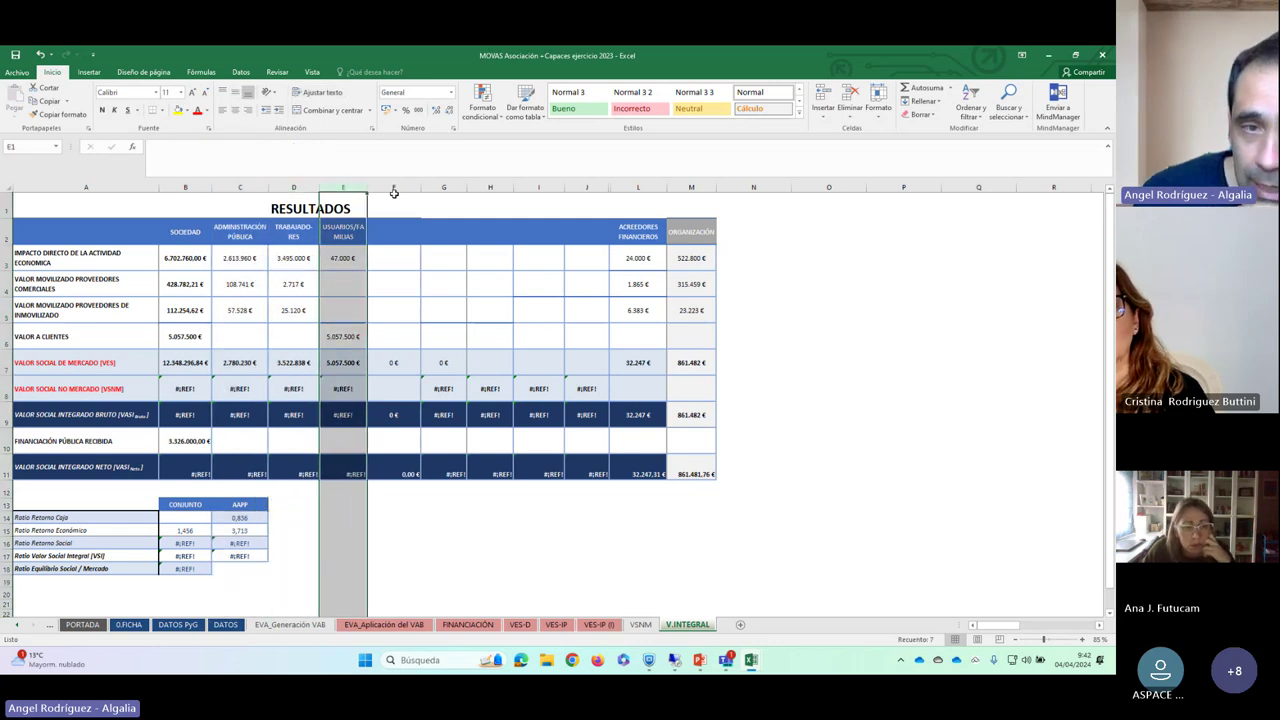
{"action": "left_click", "coordinate": [638, 186]}
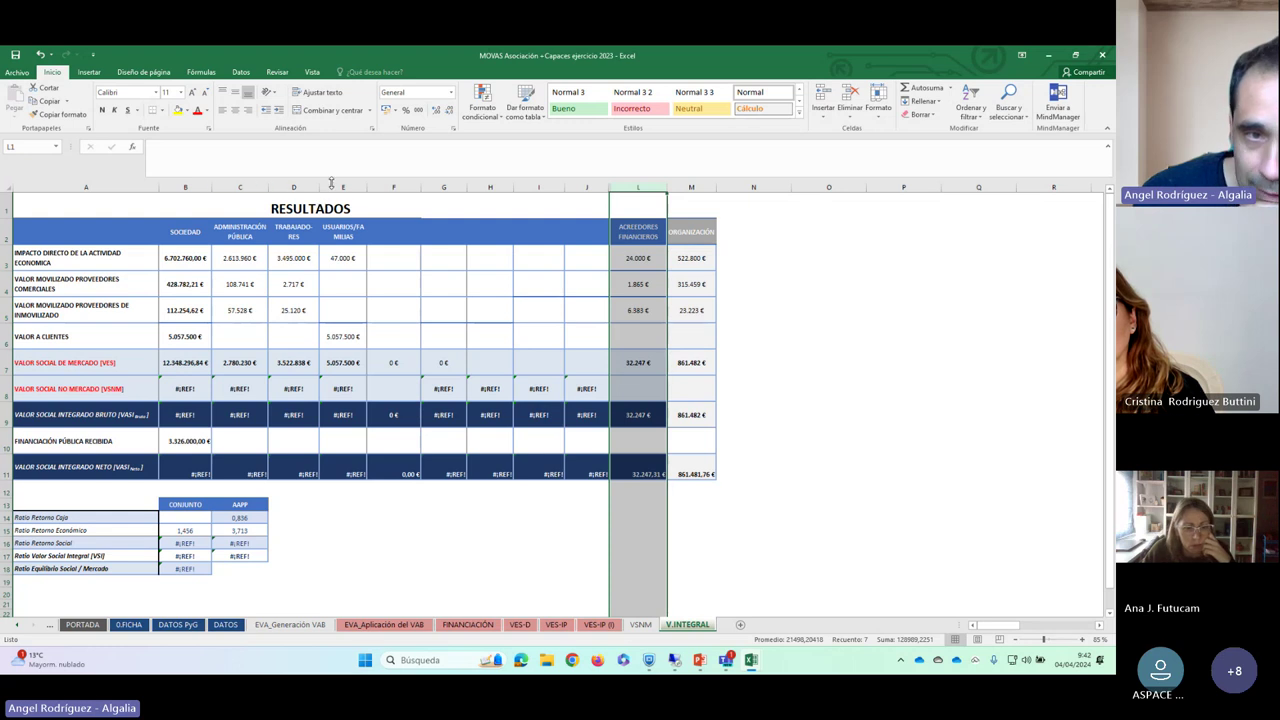
{"action": "left_click", "coordinate": [240, 186]}
{"action": "left_click", "coordinate": [293, 186]}
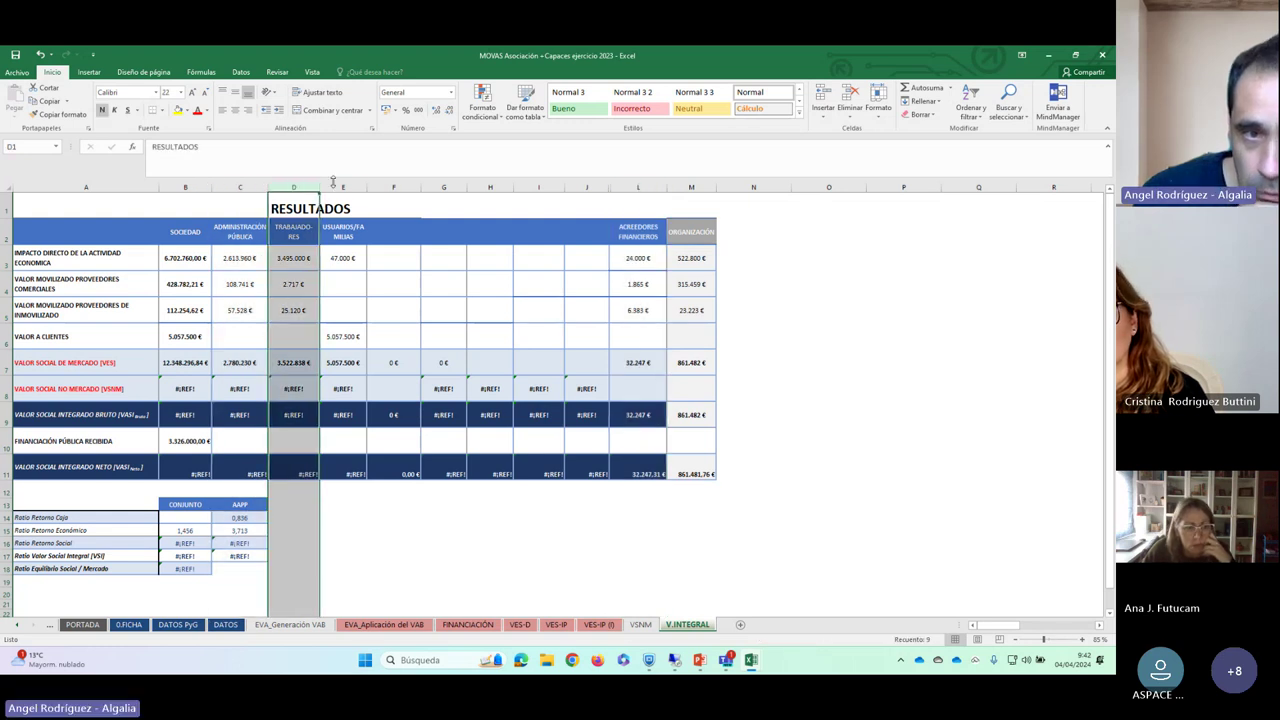
{"action": "left_click", "coordinate": [698, 186]}
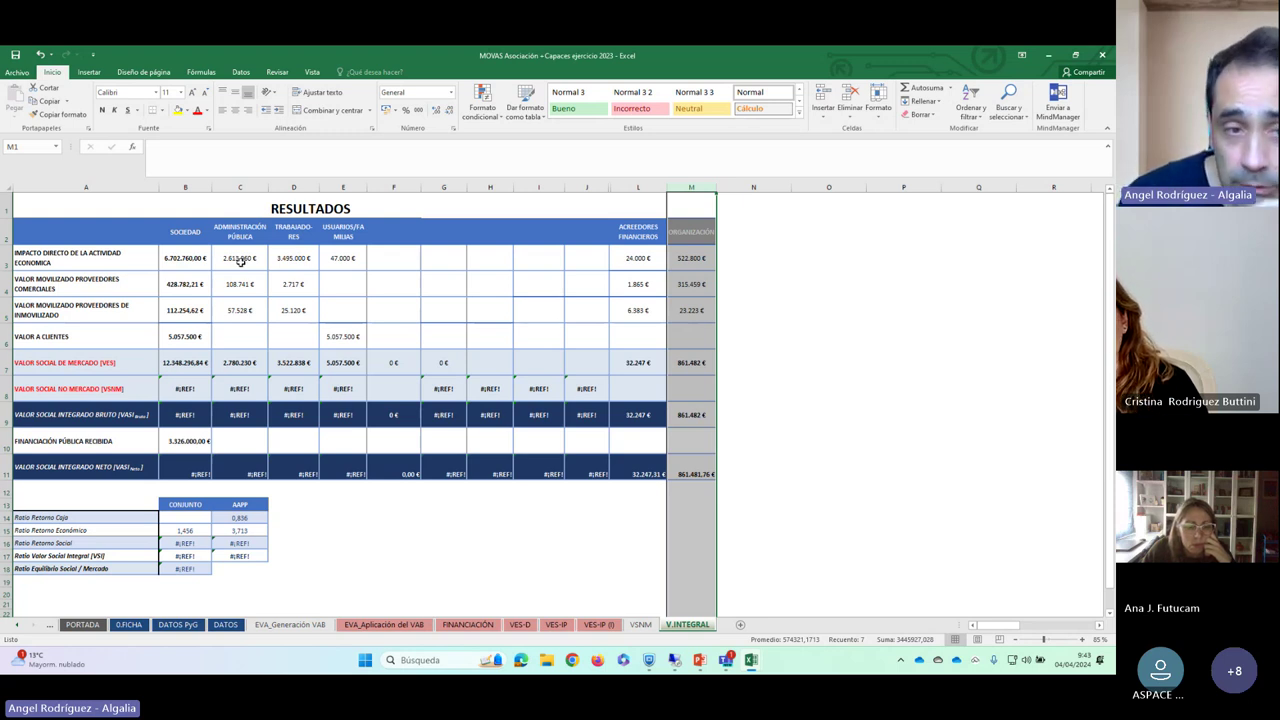
Inspect the Administración Pública formulas for direct impact, commercial suppliers and investment suppliers in C3 to C5
{"action": "left_click", "coordinate": [241, 261]}
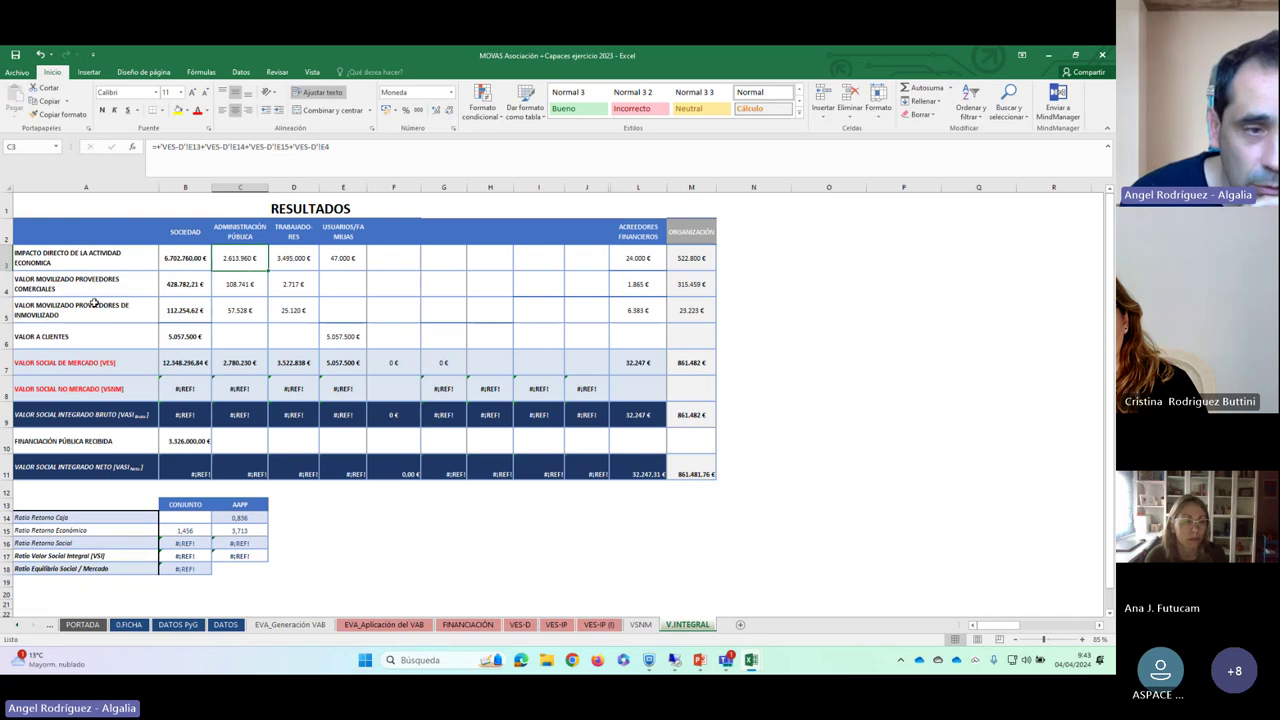
{"action": "left_click", "coordinate": [240, 284]}
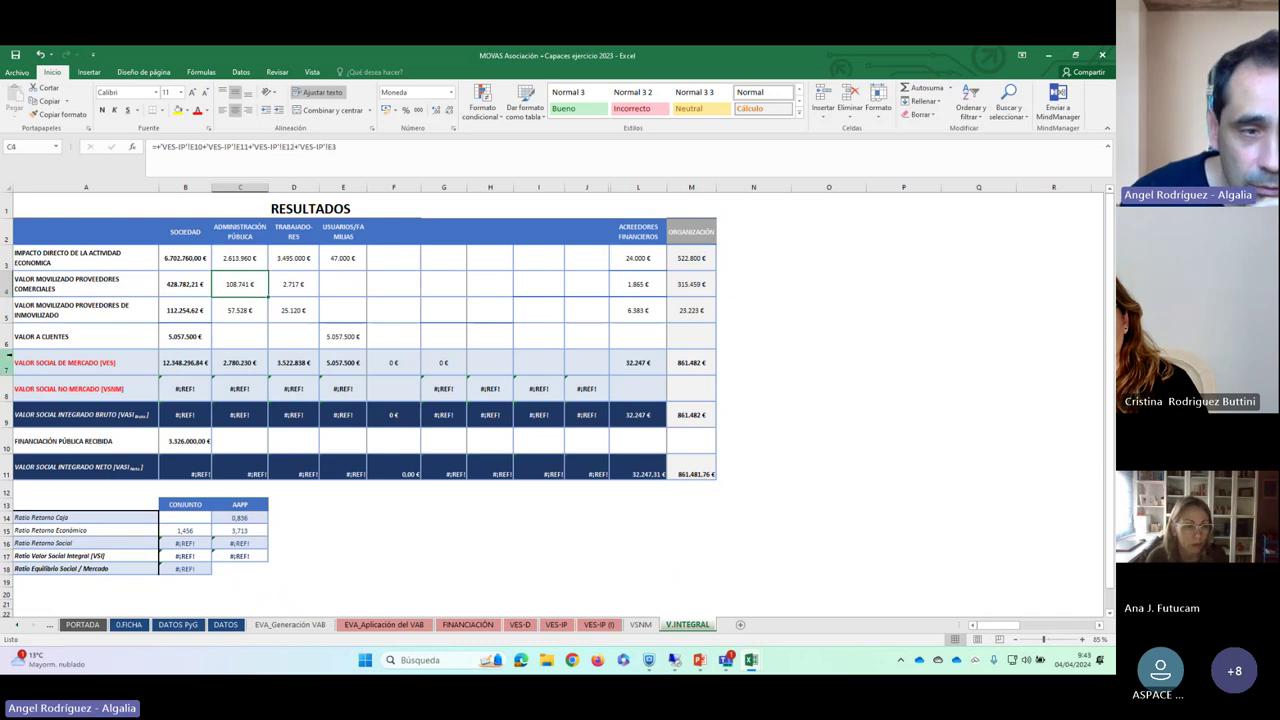
{"action": "double_click", "coordinate": [240, 310]}
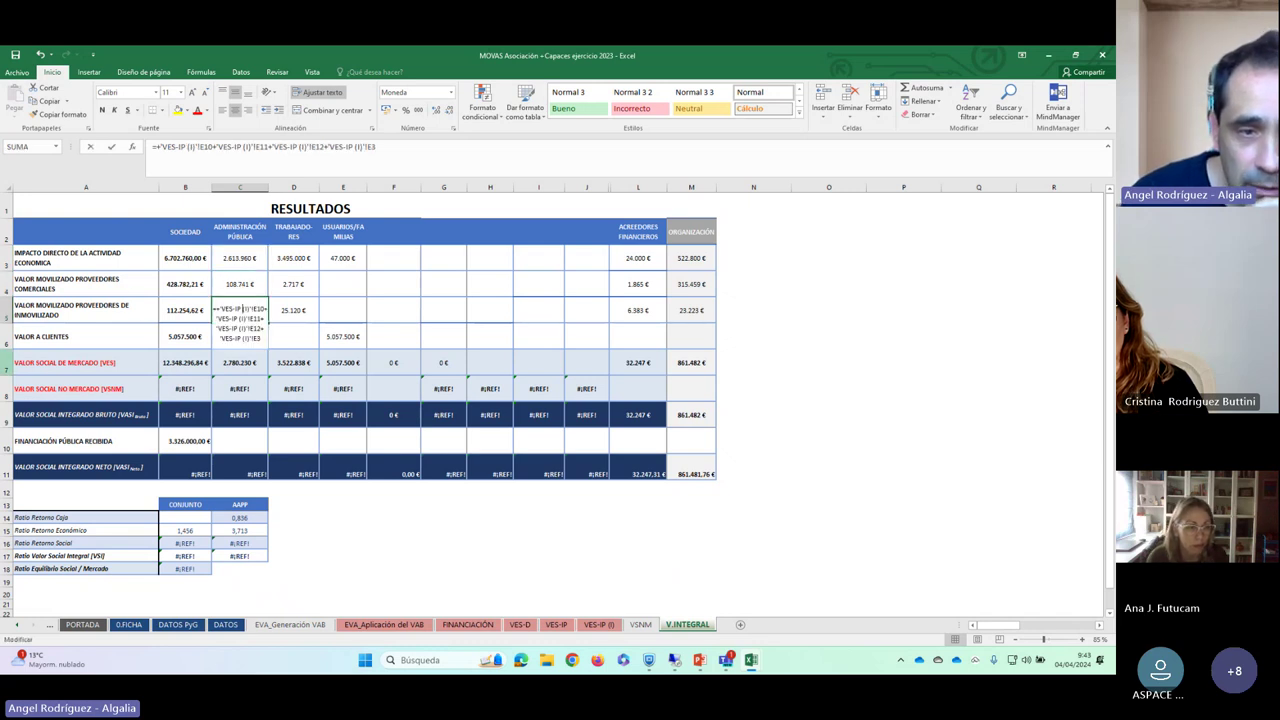
{"action": "key", "text": "Escape"}
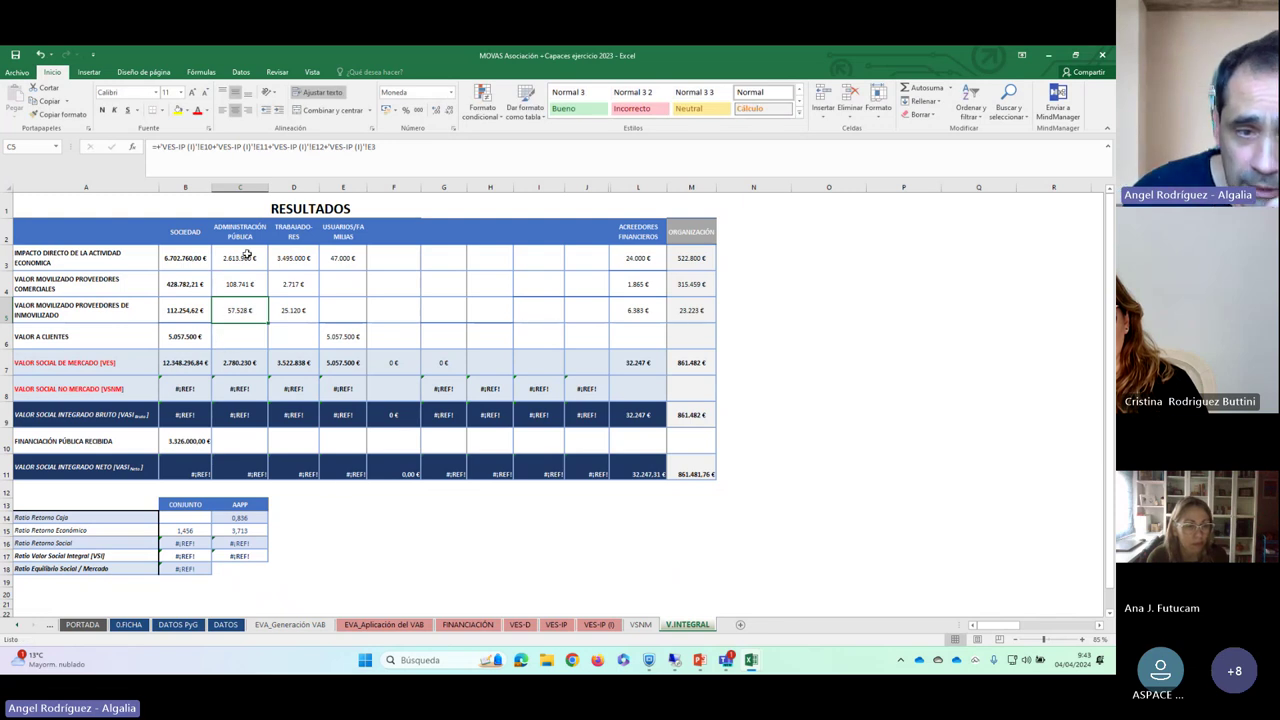
Inspect the Valor Social de Mercado formulas in C7, D7 and E7, and the Valor a Clientes formula in E6
{"action": "left_click", "coordinate": [70, 370]}
{"action": "left_click", "coordinate": [245, 363]}
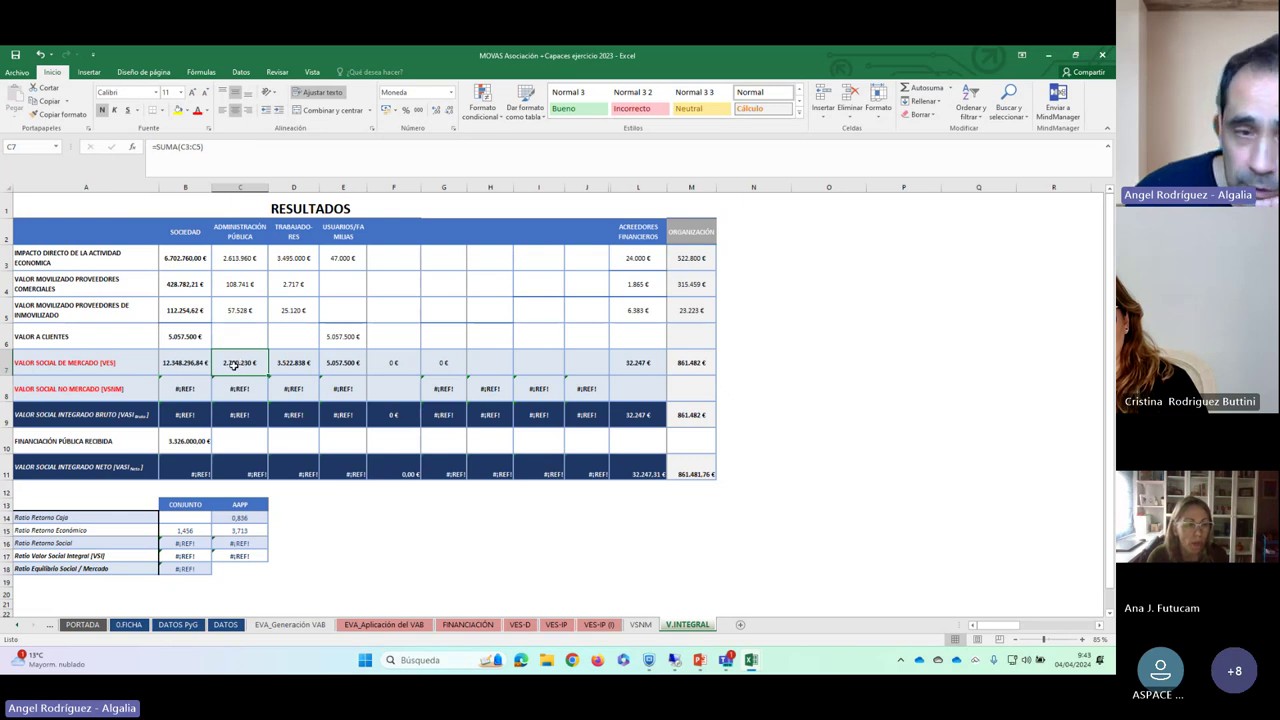
{"action": "left_click", "coordinate": [300, 363]}
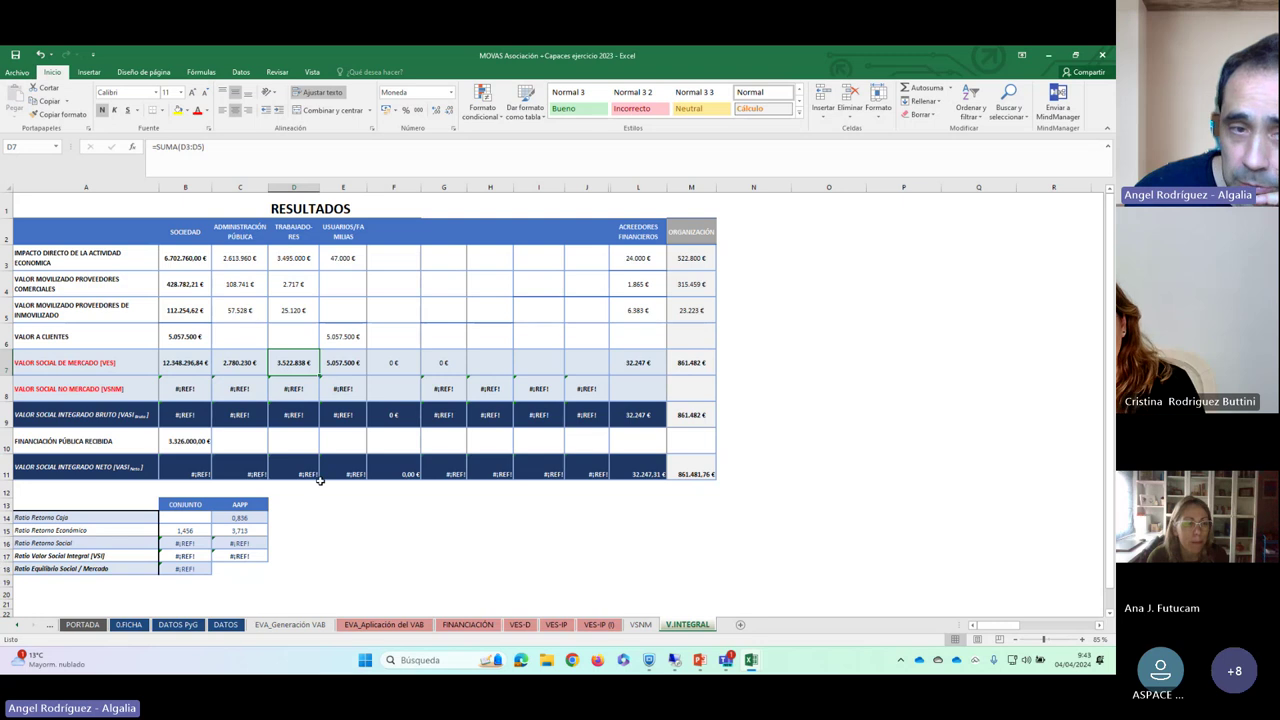
{"action": "left_click", "coordinate": [337, 365]}
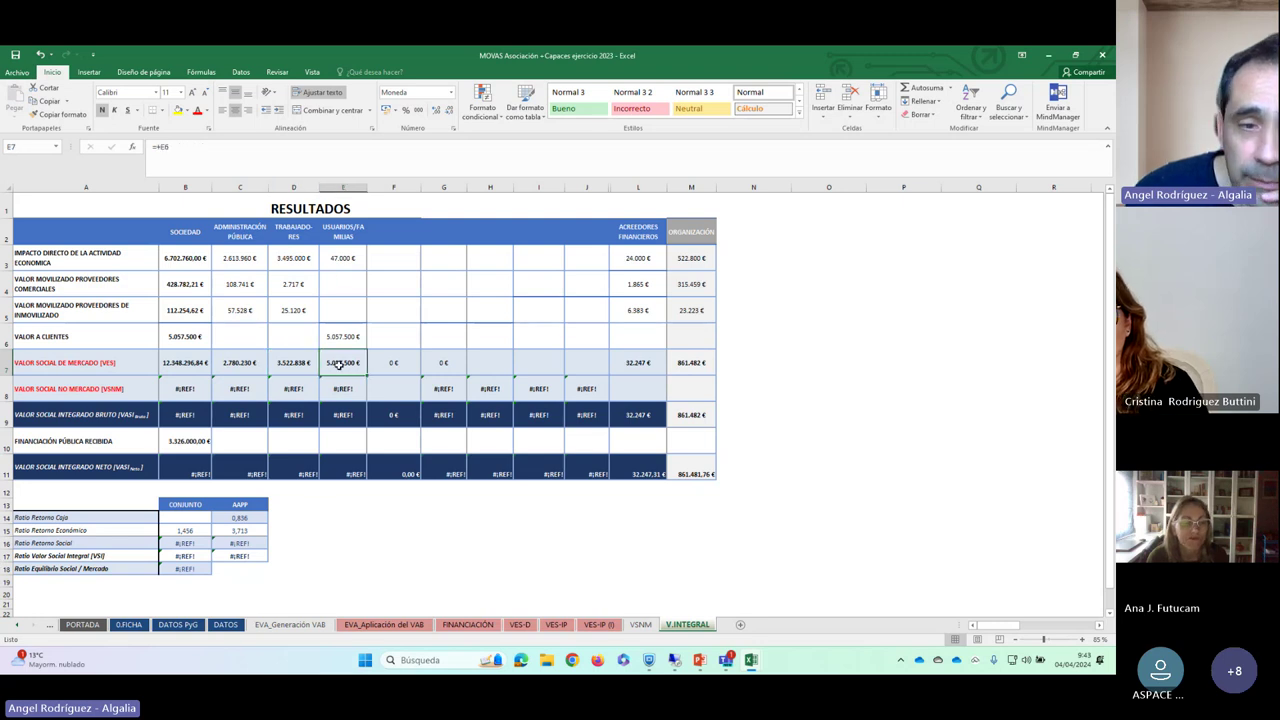
{"action": "left_click", "coordinate": [341, 335]}
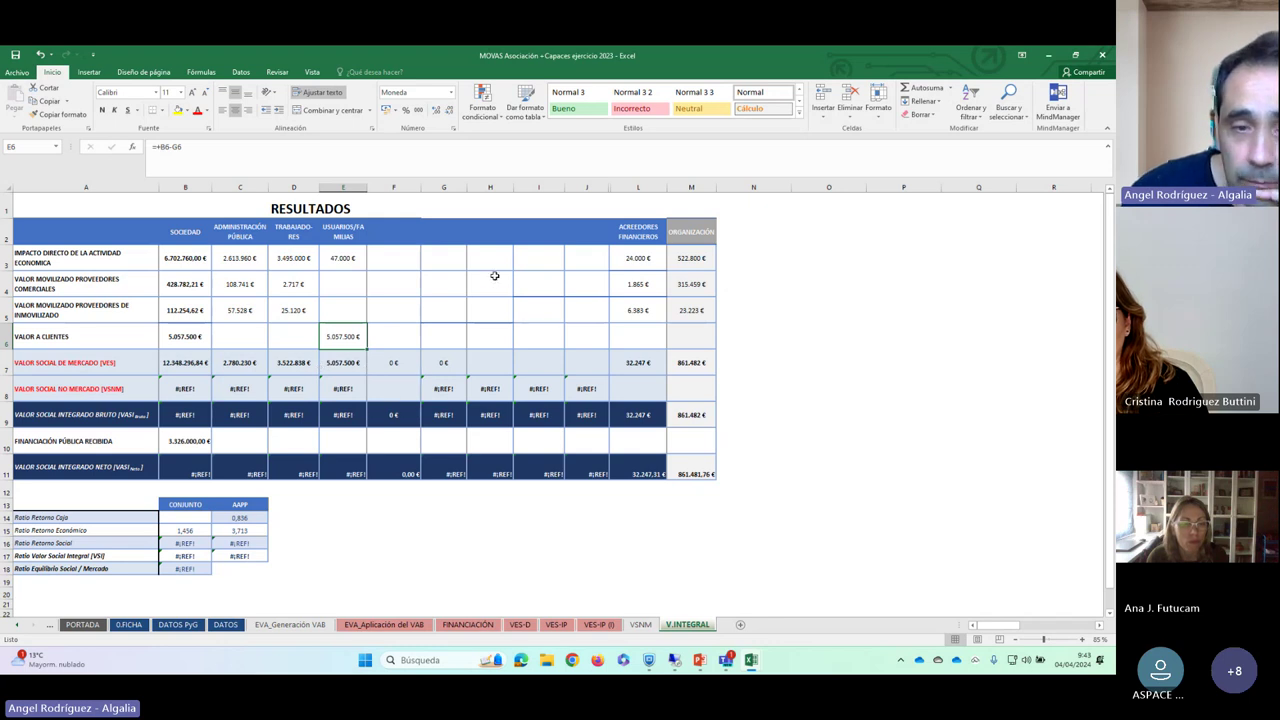
Review the Acreedores Financieros formulas in L3 to L5 and their Valor Social de Mercado sum in L7
{"action": "left_click", "coordinate": [638, 256]}
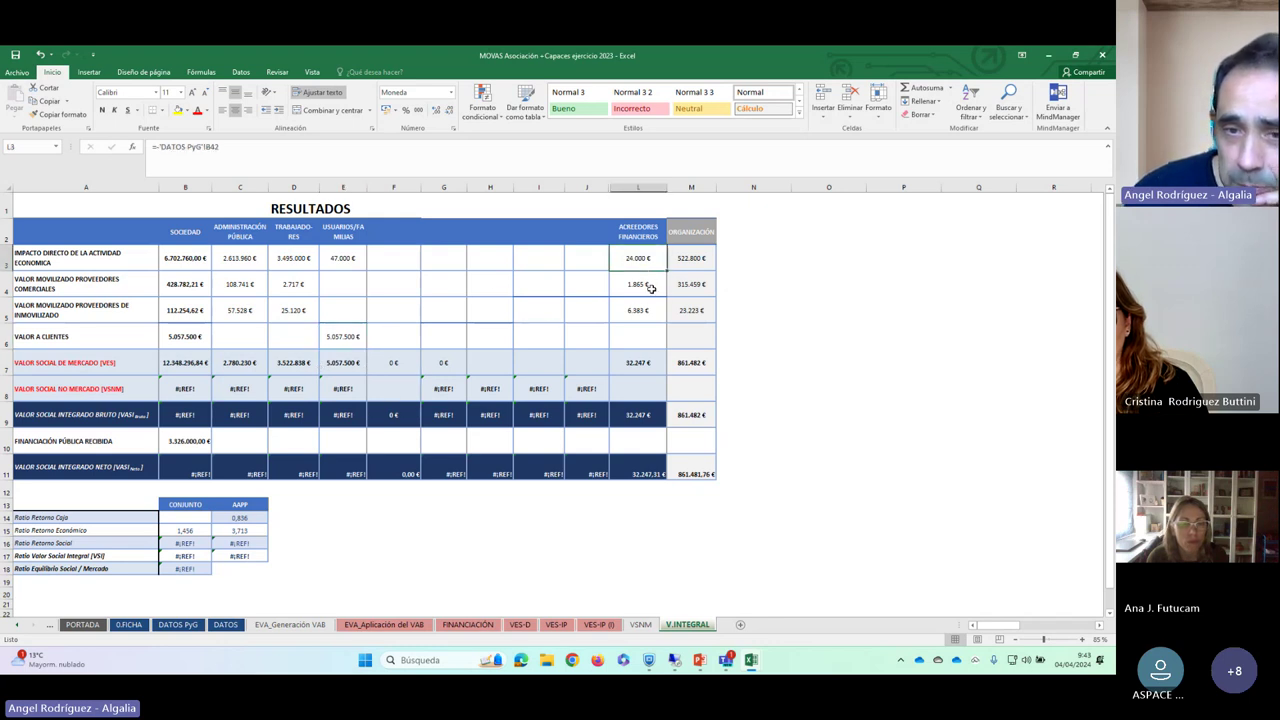
{"action": "left_click", "coordinate": [650, 285]}
{"action": "left_click", "coordinate": [650, 309]}
{"action": "left_click", "coordinate": [642, 264]}
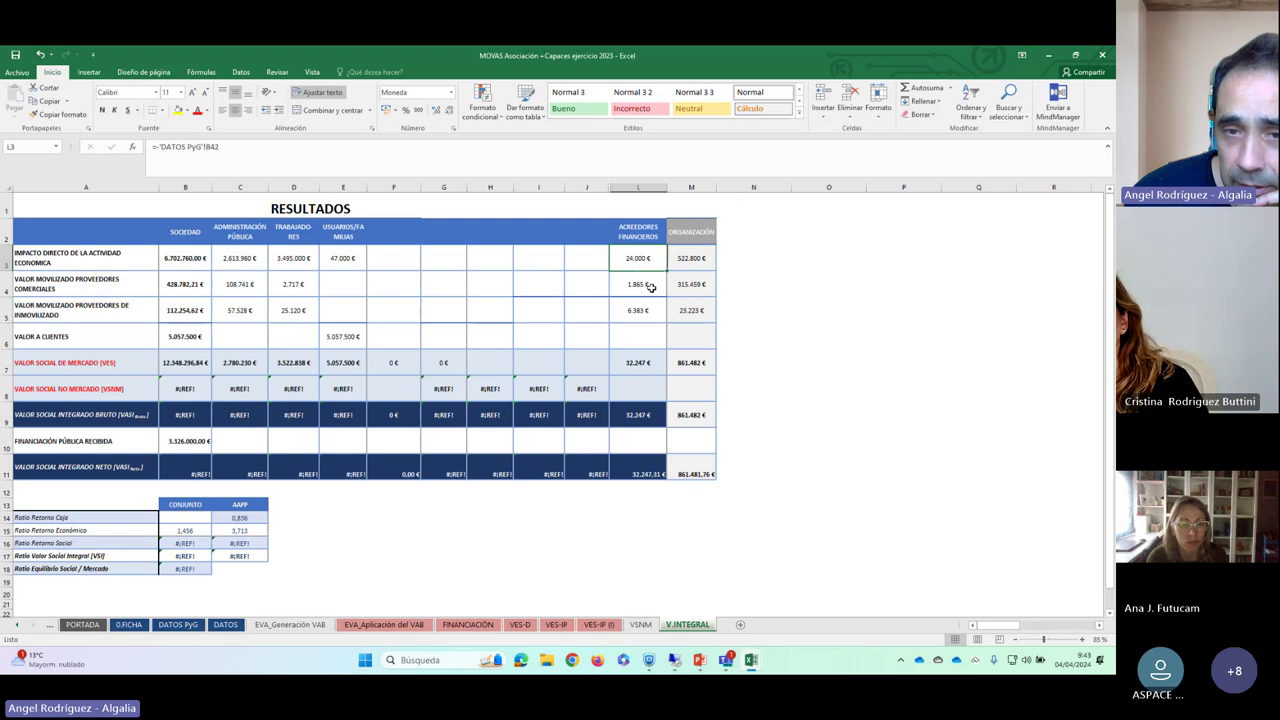
{"action": "left_click", "coordinate": [651, 285]}
{"action": "left_click", "coordinate": [651, 310]}
{"action": "left_click", "coordinate": [655, 363]}
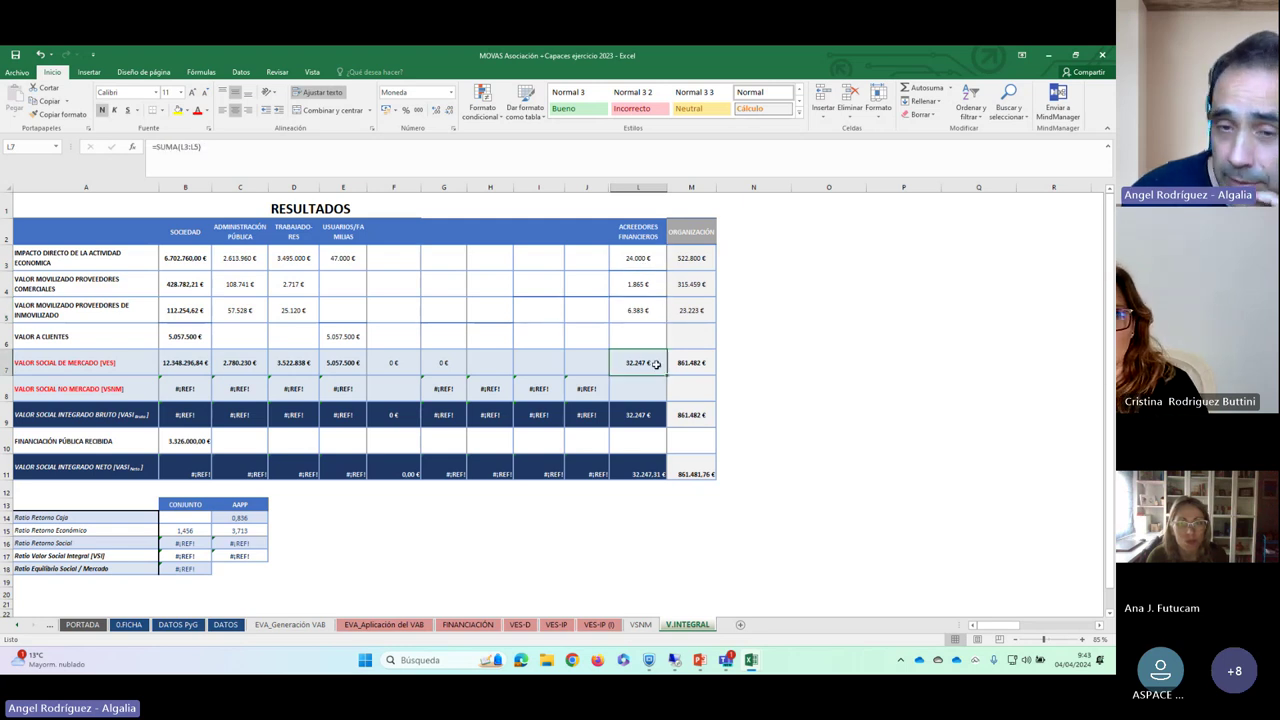
{"action": "left_click", "coordinate": [636, 285]}
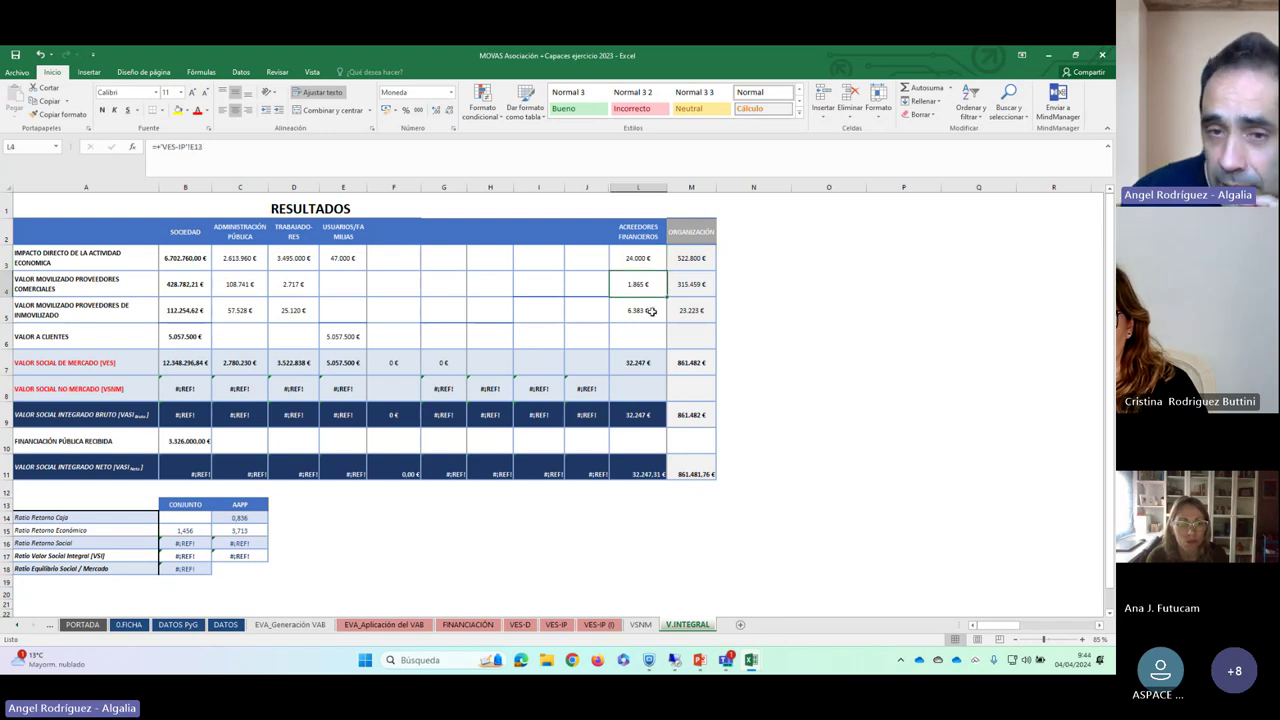
{"action": "left_click", "coordinate": [648, 309]}
{"action": "left_click", "coordinate": [644, 275]}
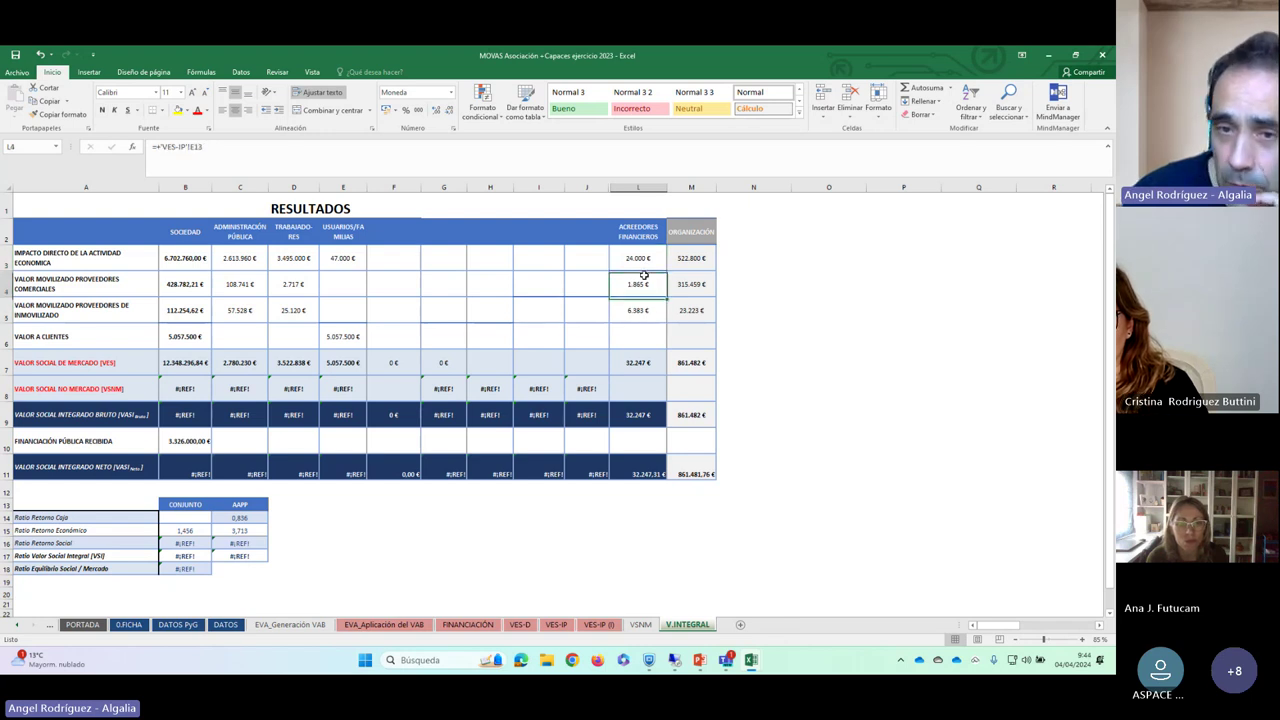
{"action": "left_click", "coordinate": [633, 364]}
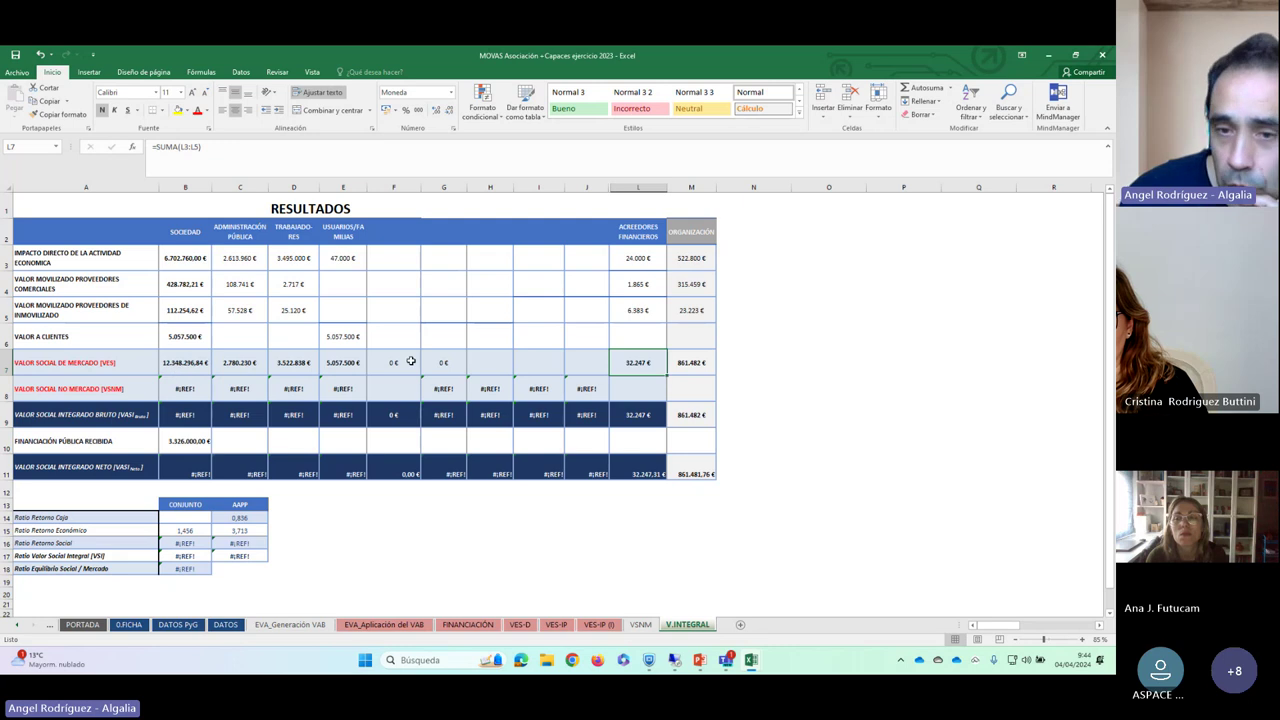
Review the Organización formulas in M3 to M5 and M7, then the Sociedad Valor Social de Mercado total in B7
{"action": "left_click", "coordinate": [694, 360]}
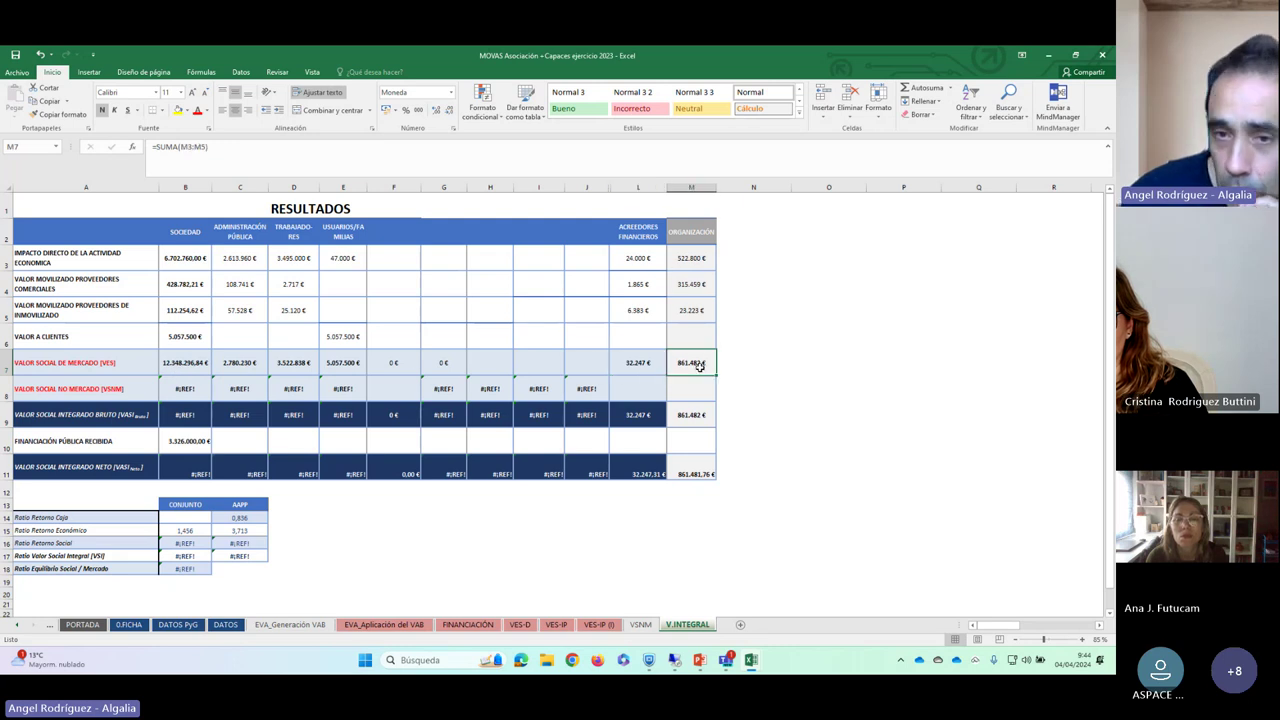
{"action": "left_click", "coordinate": [694, 259]}
{"action": "left_click", "coordinate": [700, 284]}
{"action": "left_click", "coordinate": [706, 312]}
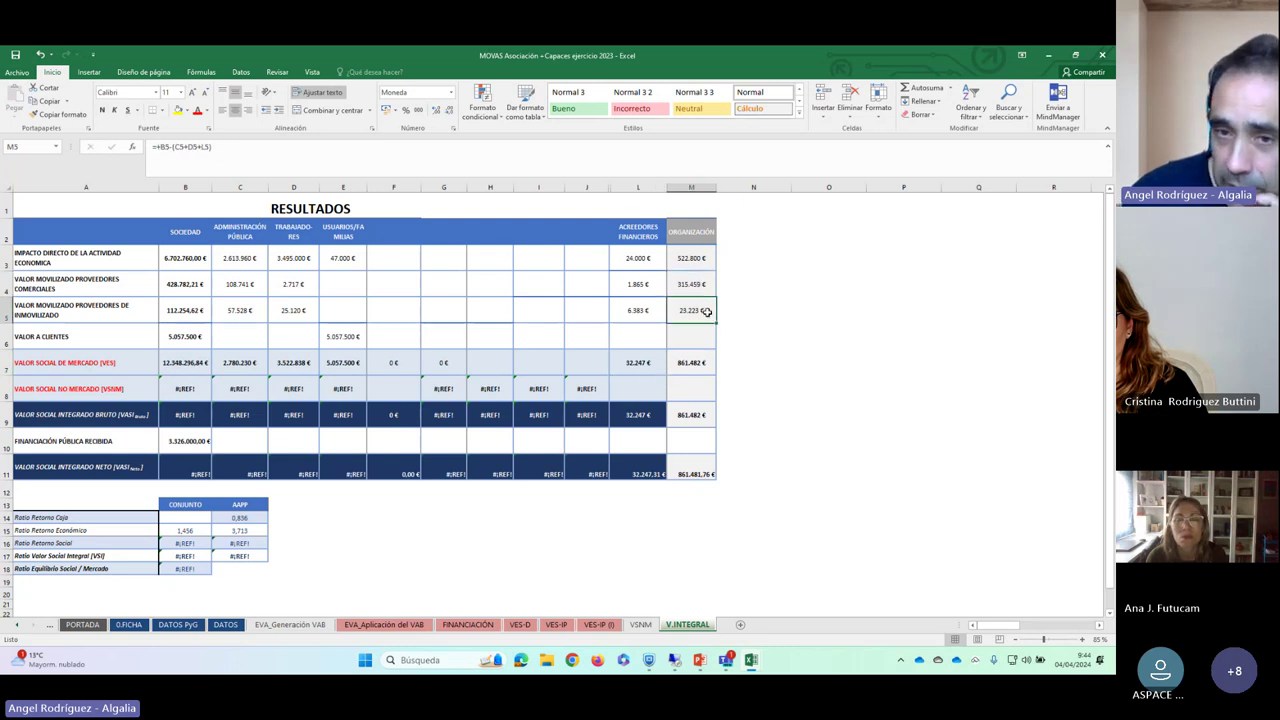
{"action": "left_click", "coordinate": [697, 363]}
{"action": "left_click", "coordinate": [181, 364]}
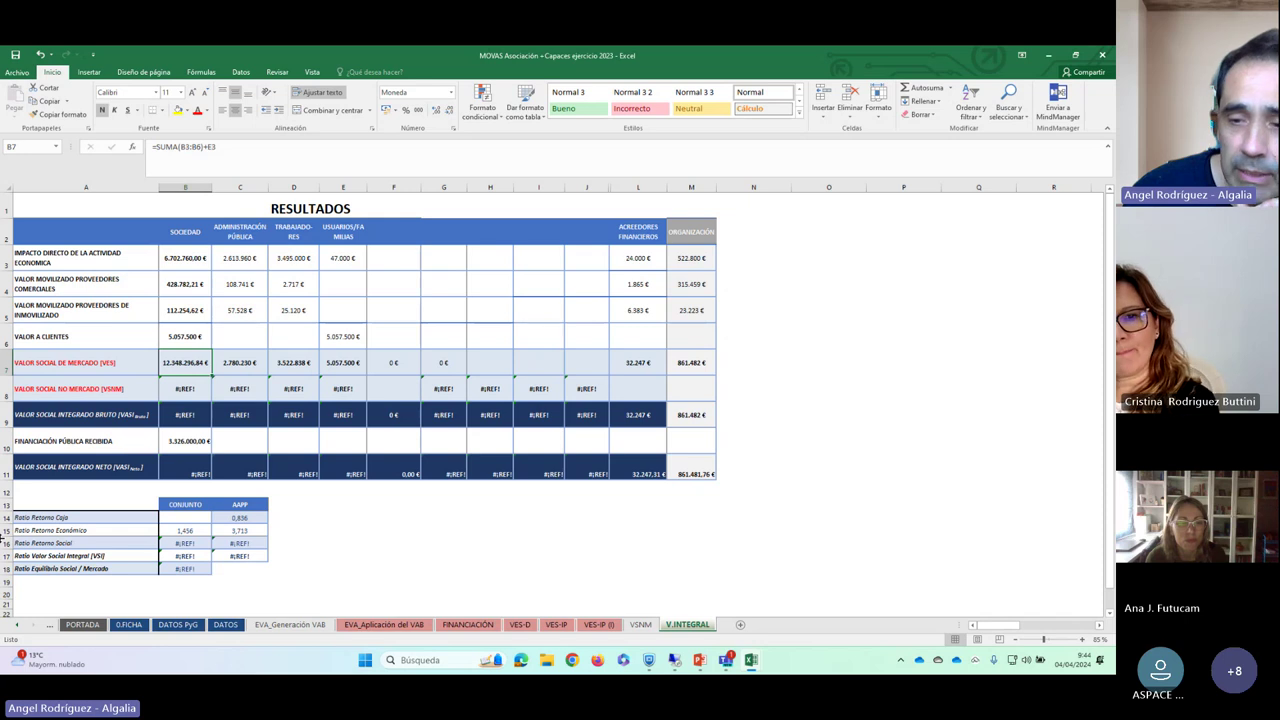
Enlarge the results sheet to 100% and switch to the Fortalecimiento Plena Inclusión meeting window in Microsoft Teams
{"action": "left_click", "coordinate": [1082, 639]}
{"action": "left_click", "coordinate": [1082, 639]}
{"action": "left_click", "coordinate": [972, 625]}
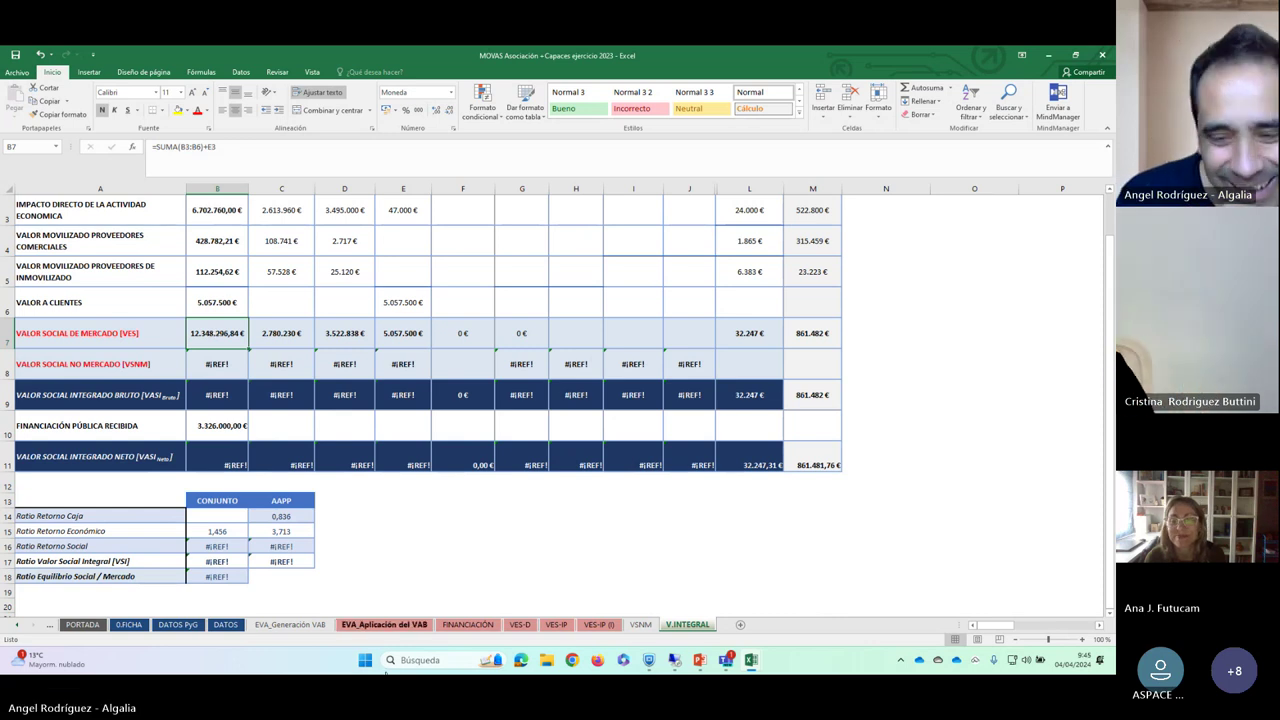
{"action": "left_click", "coordinate": [728, 663]}
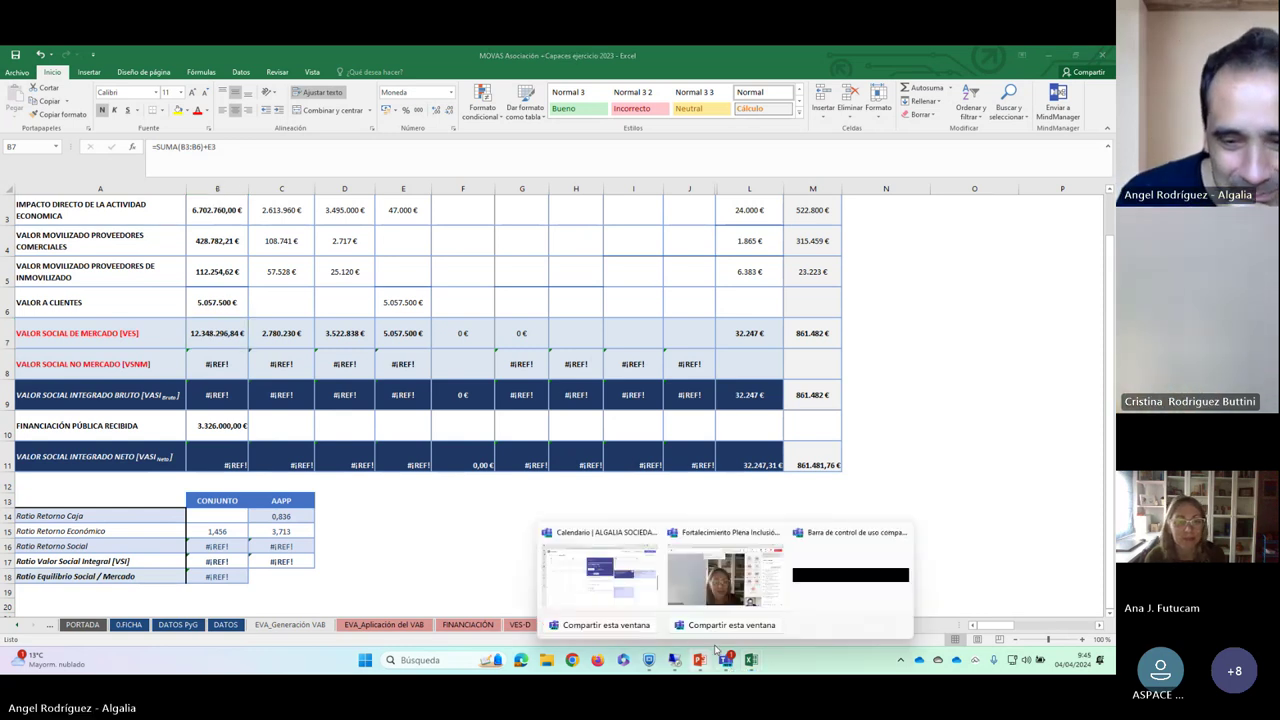
{"action": "left_click", "coordinate": [709, 577]}
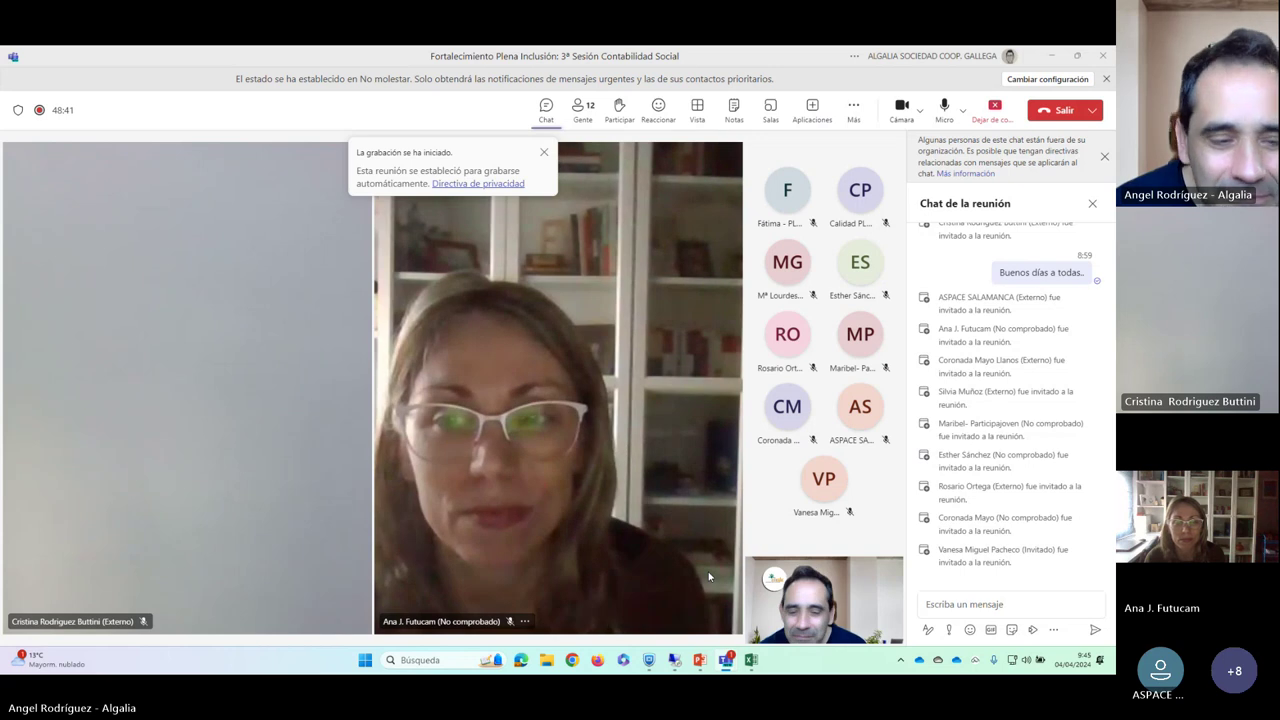